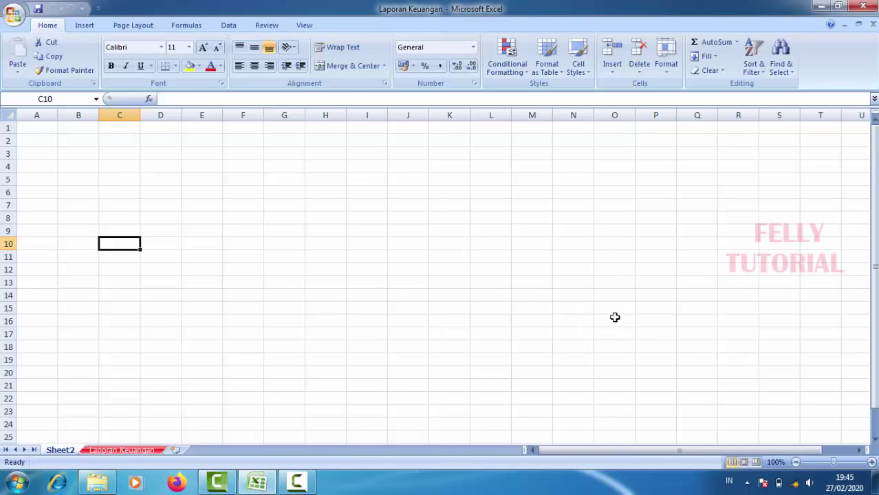
# Select single cells G10, D7, B2, E7, C6 and D6 on the blank Sheet2.
pyautogui.click(288, 241)
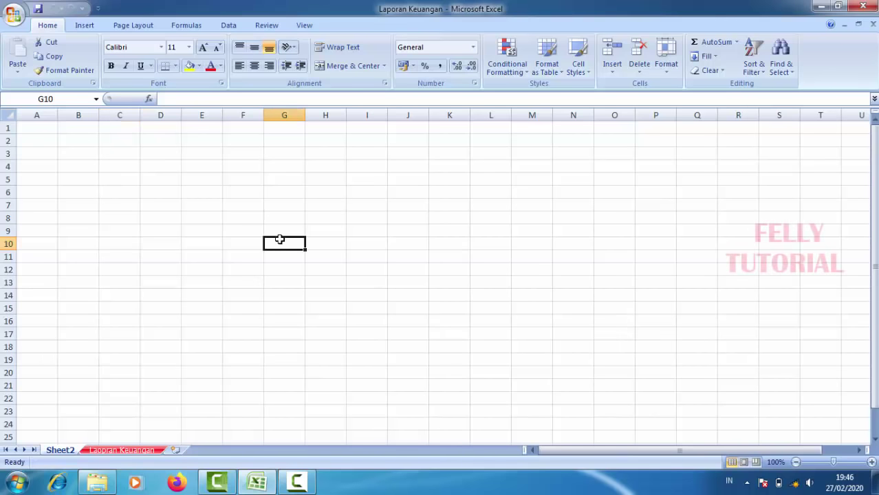
pyautogui.click(150, 207)
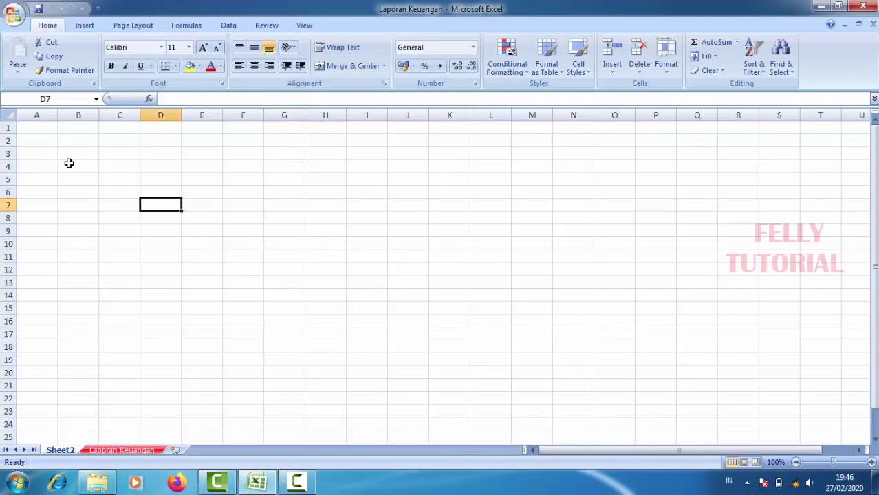
pyautogui.click(71, 142)
pyautogui.click(217, 207)
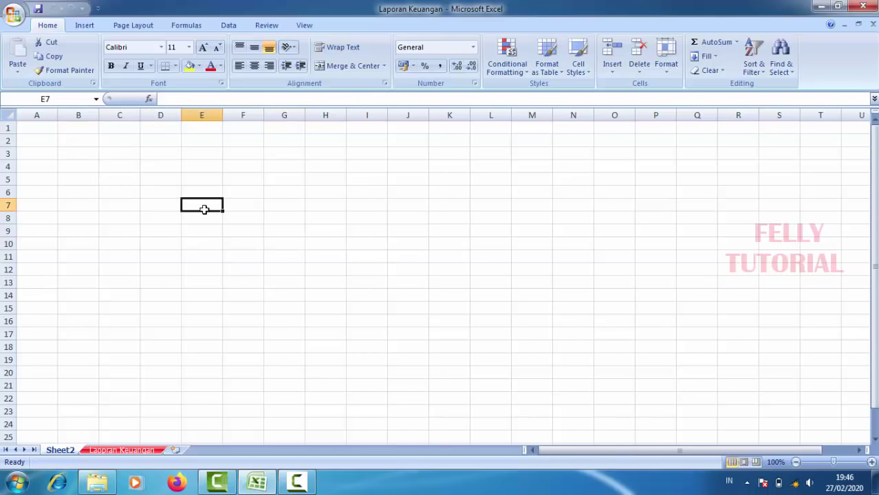
pyautogui.click(106, 196)
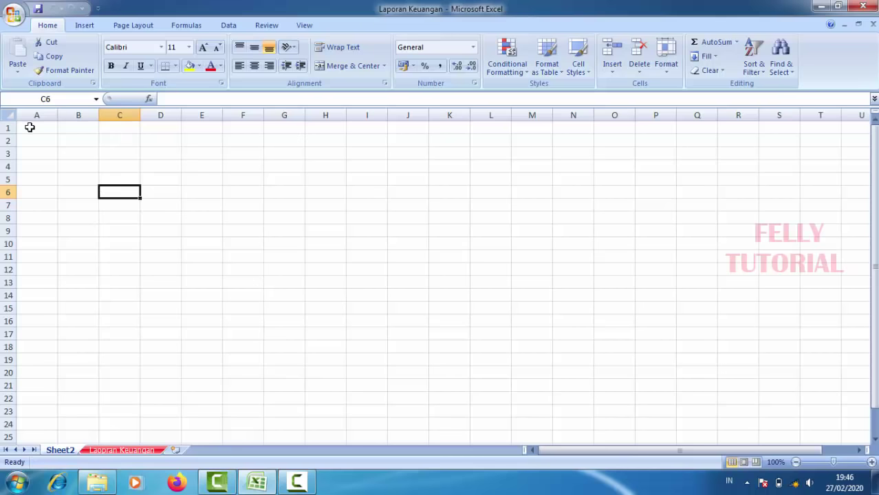
pyautogui.click(71, 142)
pyautogui.click(174, 191)
pyautogui.click(74, 142)
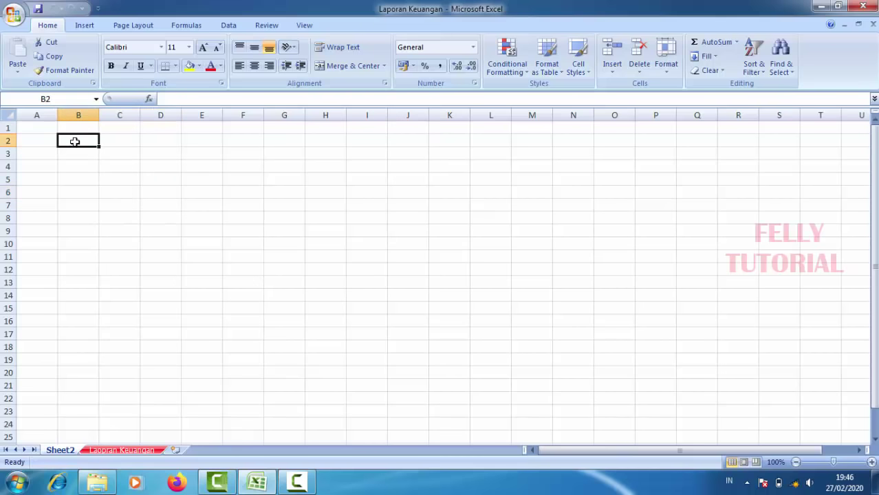
# Select cells B5, B9, A6, A3 and ranges B2:D2, A5:D5, then switch to Laporan Keuangan.
pyautogui.click(71, 178)
pyautogui.click(74, 227)
pyautogui.click(43, 195)
pyautogui.click(34, 150)
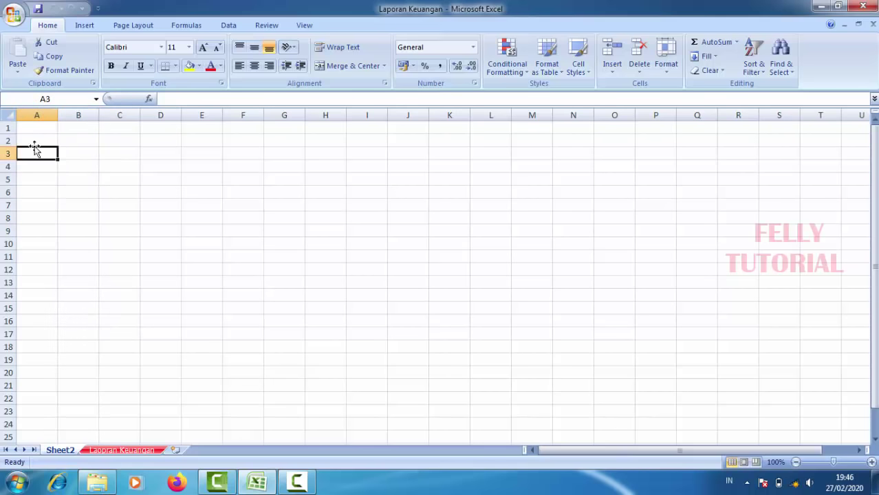
pyautogui.moveTo(69, 138); pyautogui.dragTo(141, 136)
pyautogui.moveTo(45, 179)
pyautogui.mouseDown()
pyautogui.moveTo(45, 188)
pyautogui.moveTo(155, 177)
pyautogui.mouseUp()
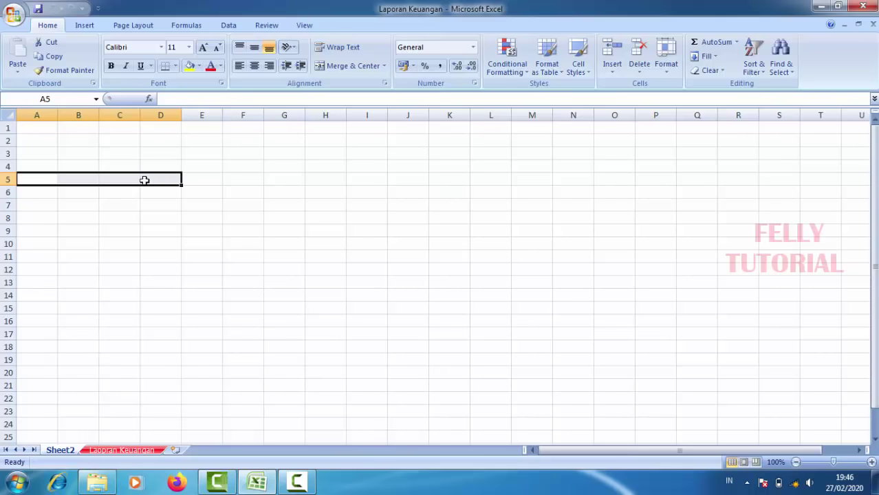
pyautogui.click(136, 179)
pyautogui.click(125, 448)
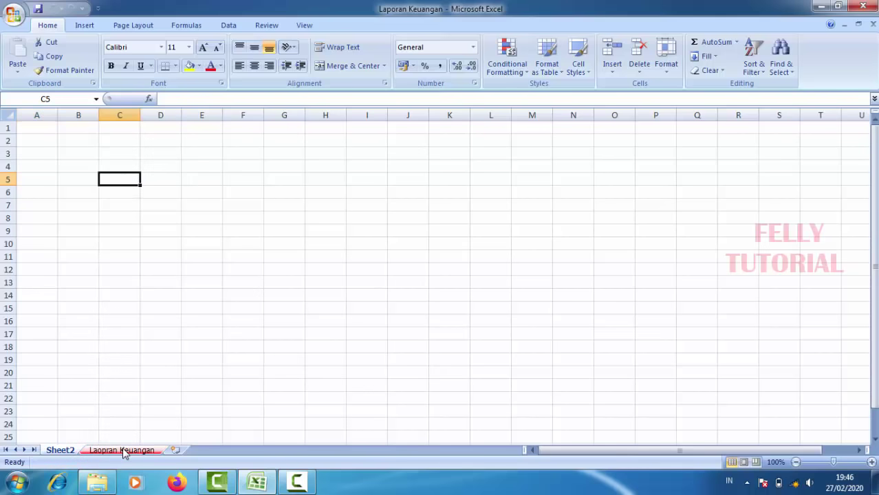
# Inspect cell A9 and the report's title, company name and date-range lines in A1–A3.
pyautogui.click(62, 238)
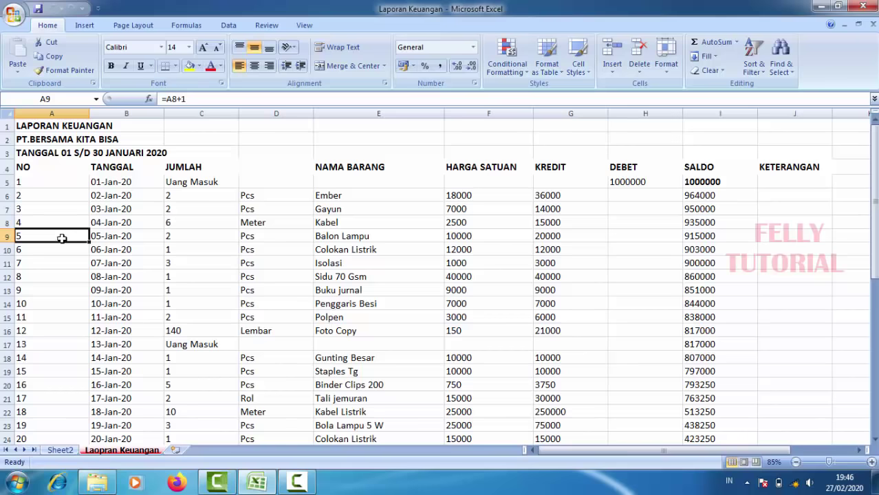
pyautogui.click(43, 126)
pyautogui.click(43, 141)
pyautogui.click(42, 153)
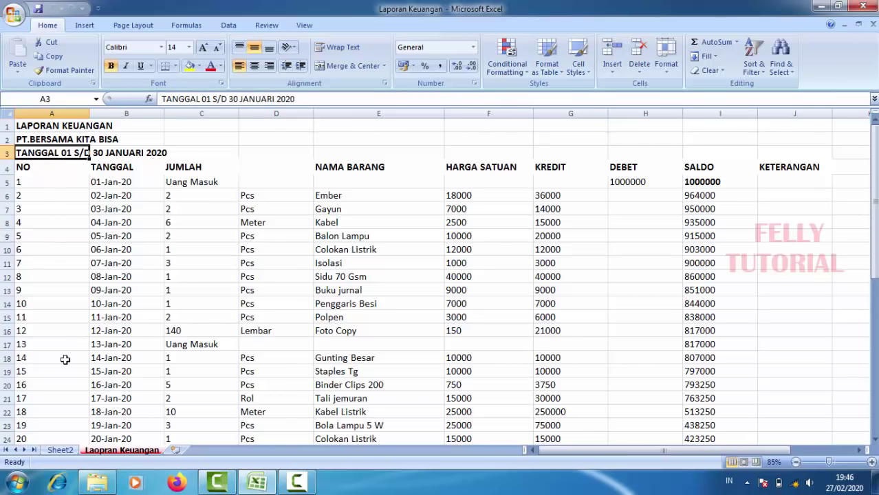
# On Sheet2, select cells A1, A4, C5 and D5.
pyautogui.click(62, 451)
pyautogui.click(35, 131)
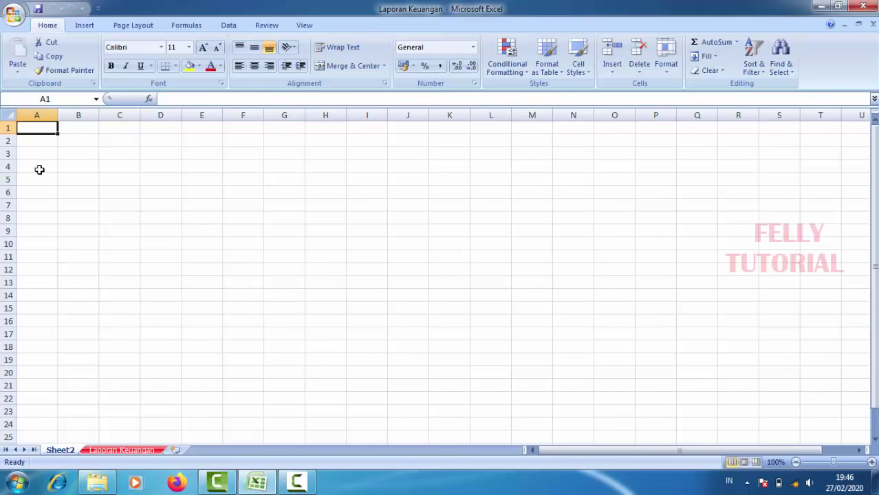
pyautogui.click(39, 169)
pyautogui.click(101, 183)
pyautogui.click(169, 176)
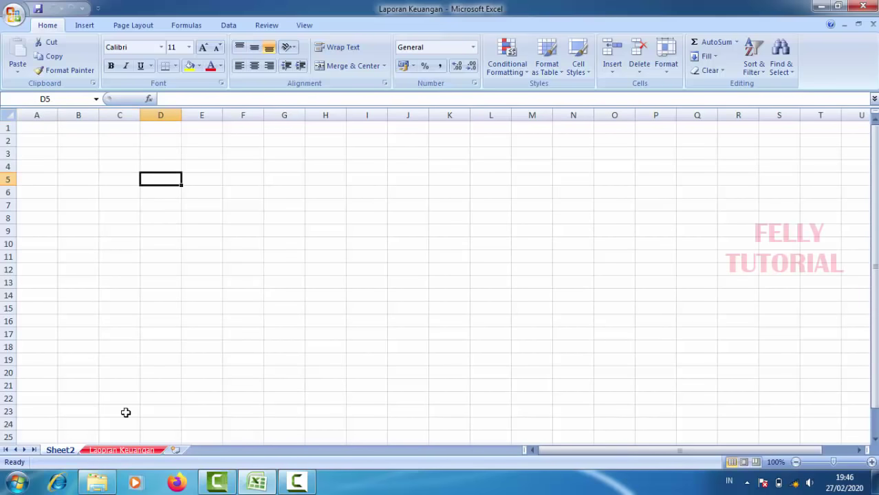
# On the report, check A1, A3, A6, A10 and C9, scroll to the Total row, then return to Sheet2.
pyautogui.click(106, 452)
pyautogui.click(51, 125)
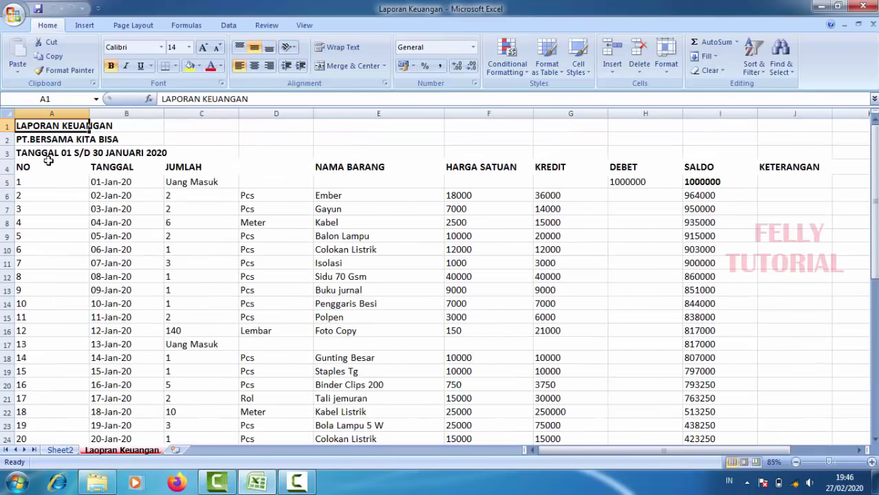
pyautogui.click(46, 155)
pyautogui.click(39, 196)
pyautogui.click(68, 249)
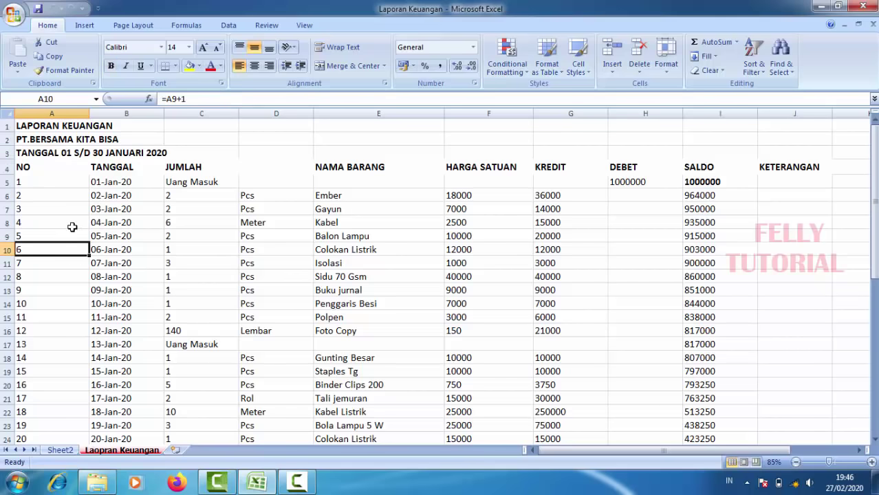
pyautogui.click(212, 237)
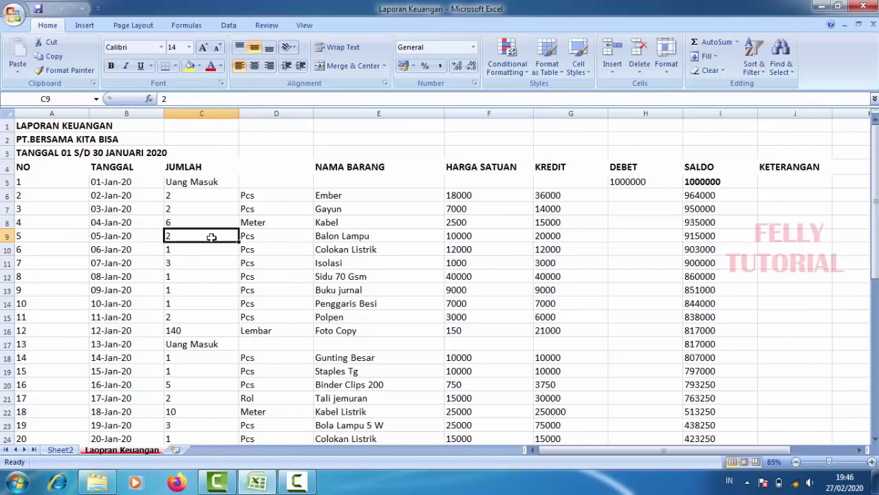
pyautogui.scroll(-1, 360, 234)
pyautogui.scroll(-3, 359, 233)
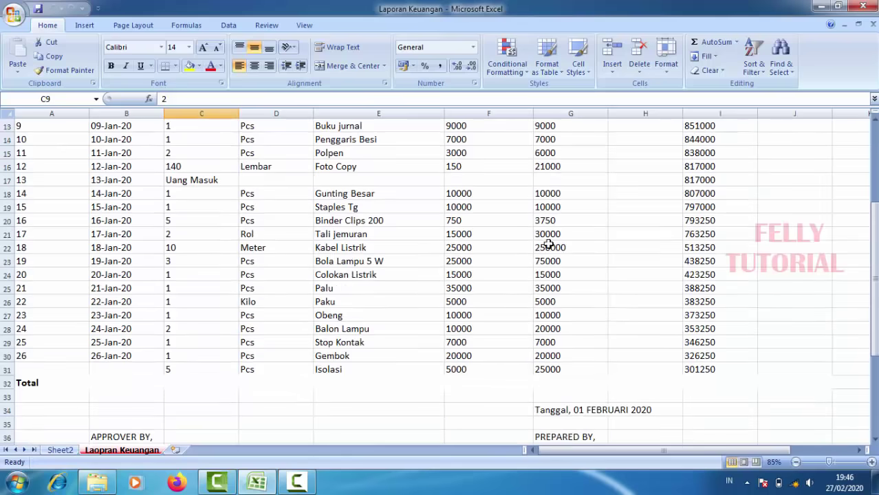
pyautogui.click(64, 450)
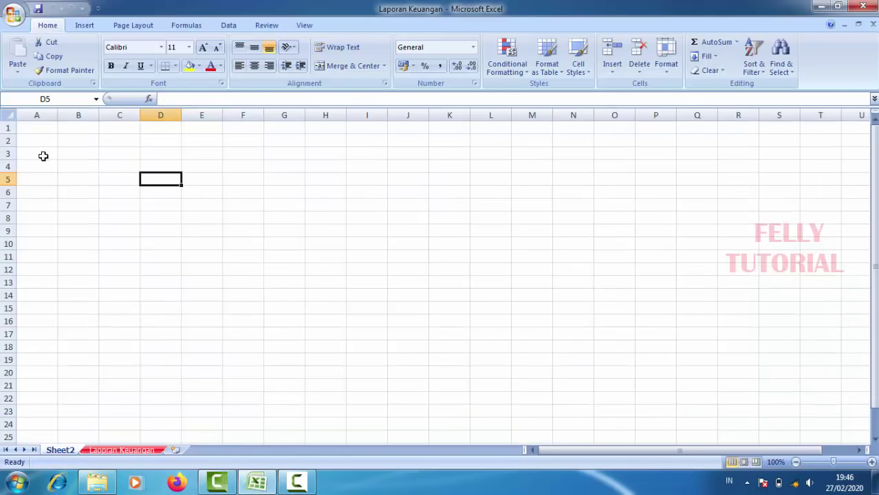
# Apply Outline and Inside thin borders to the range A3:J17 on Sheet2.
pyautogui.moveTo(43, 156); pyautogui.dragTo(498, 330)
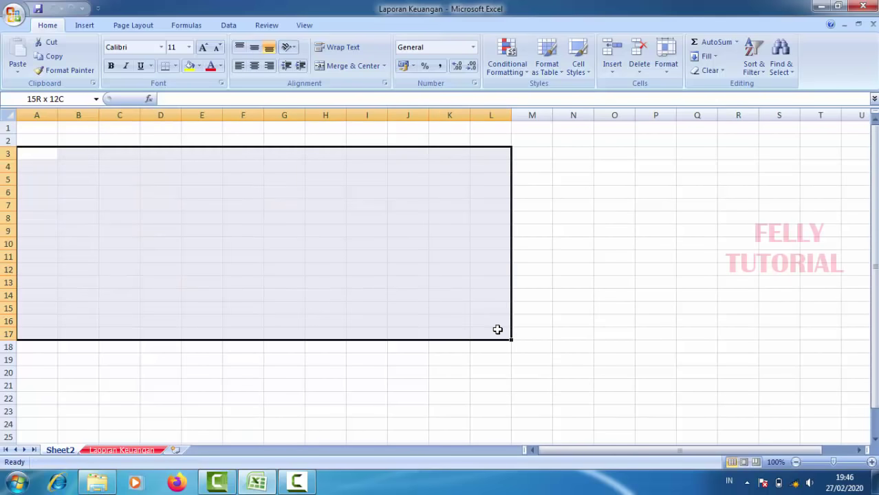
pyautogui.moveTo(498, 330); pyautogui.dragTo(416, 331)
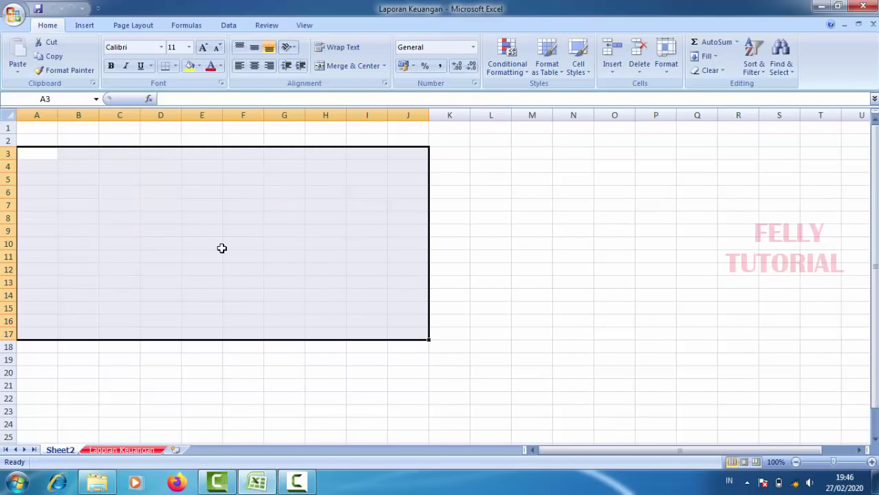
pyautogui.rightClick(221, 248)
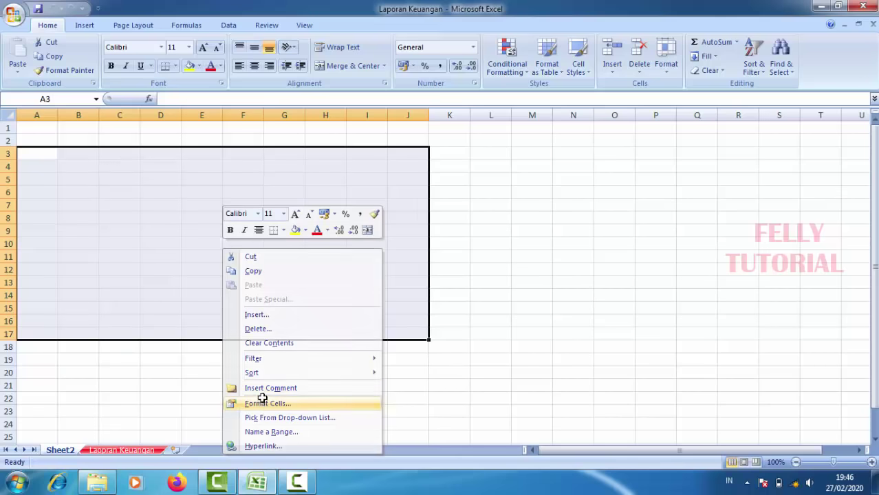
pyautogui.click(263, 399)
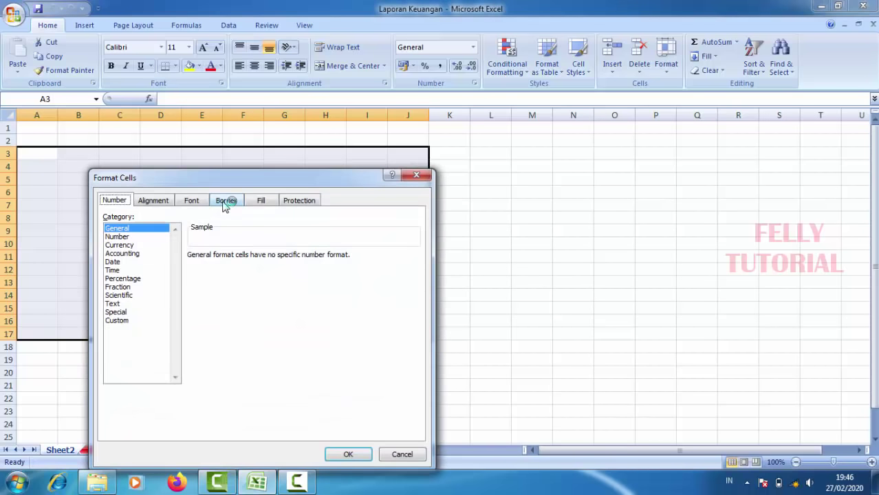
pyautogui.click(226, 200)
pyautogui.click(270, 237)
pyautogui.click(304, 238)
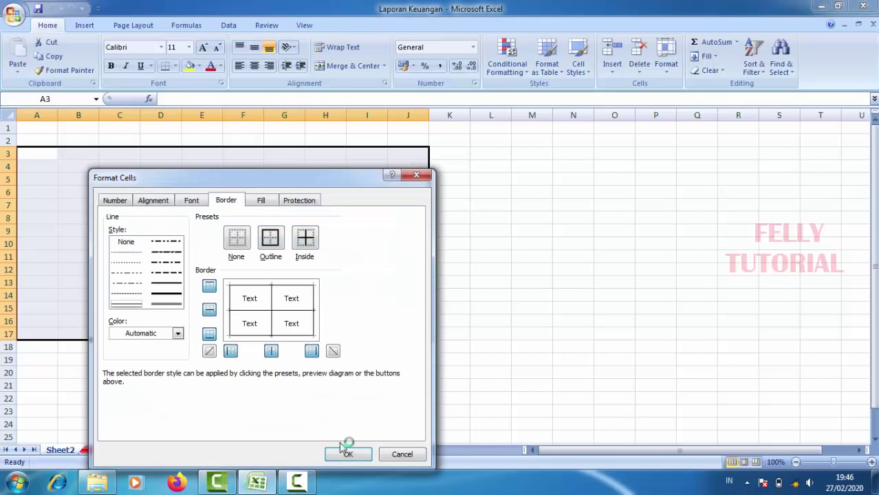
pyautogui.click(346, 454)
# Select cells F14, A3, B3, C3 and F3 in the new bordered grid.
pyautogui.click(254, 296)
pyautogui.click(33, 157)
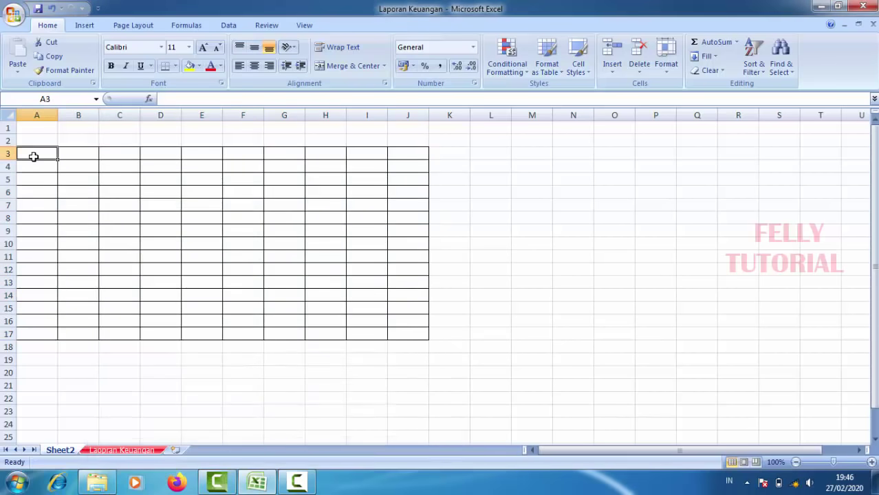
pyautogui.click(67, 156)
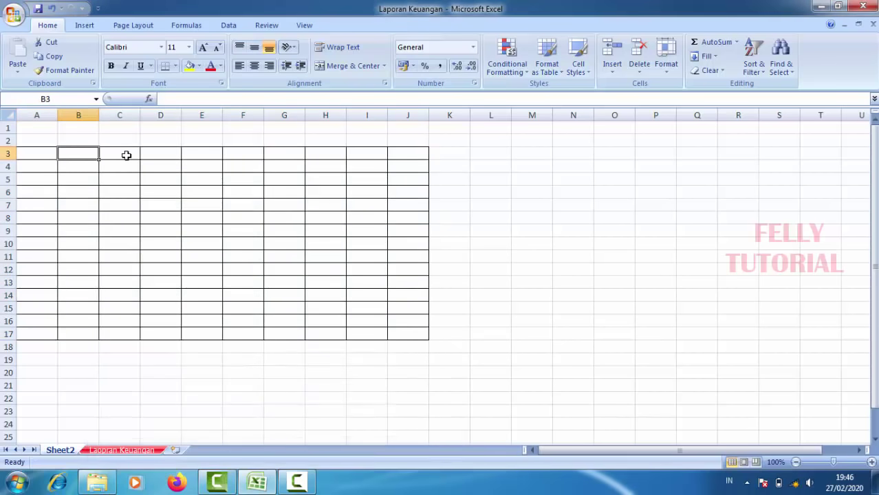
pyautogui.click(124, 154)
pyautogui.click(224, 154)
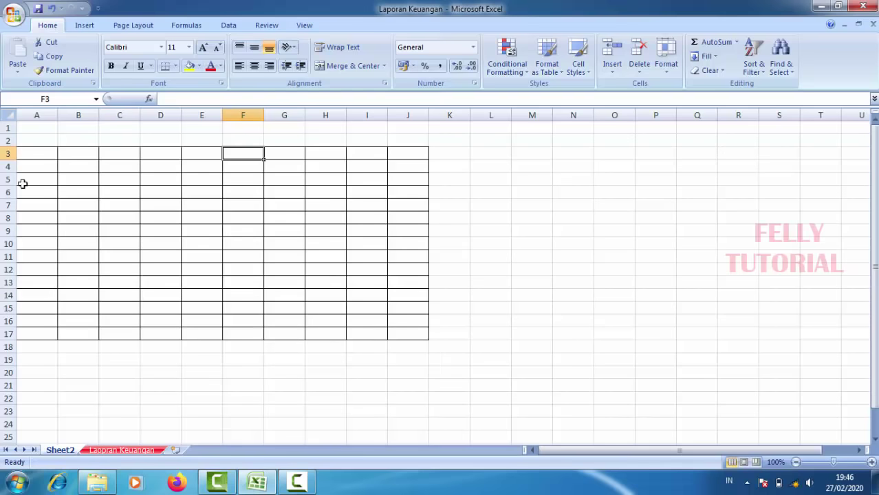
pyautogui.click(121, 451)
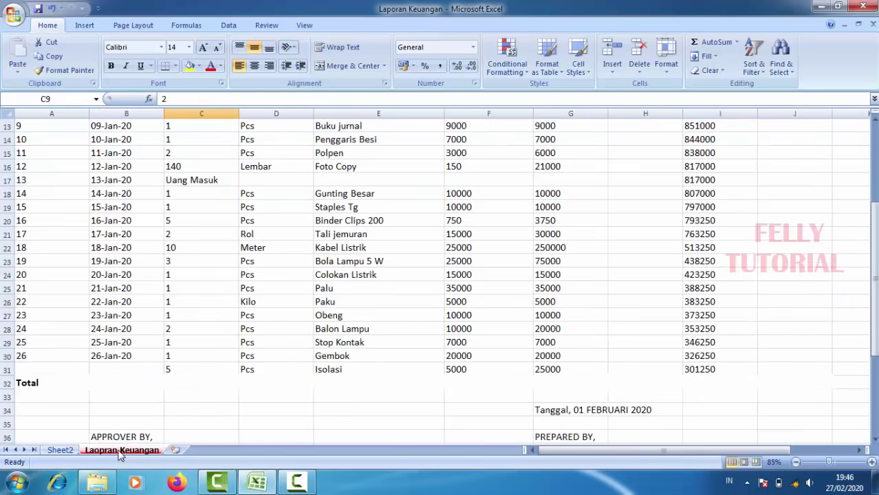
pyautogui.scroll(3, 193, 340)
pyautogui.click(217, 254)
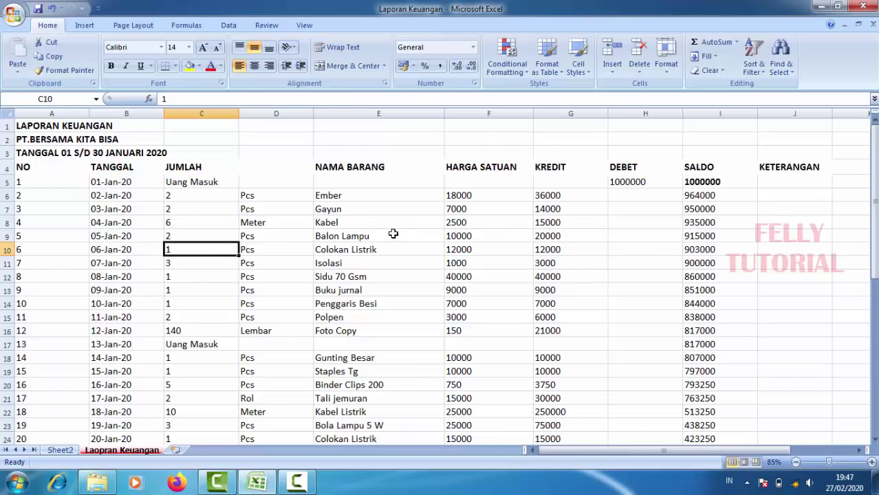
pyautogui.click(200, 178)
pyautogui.click(141, 248)
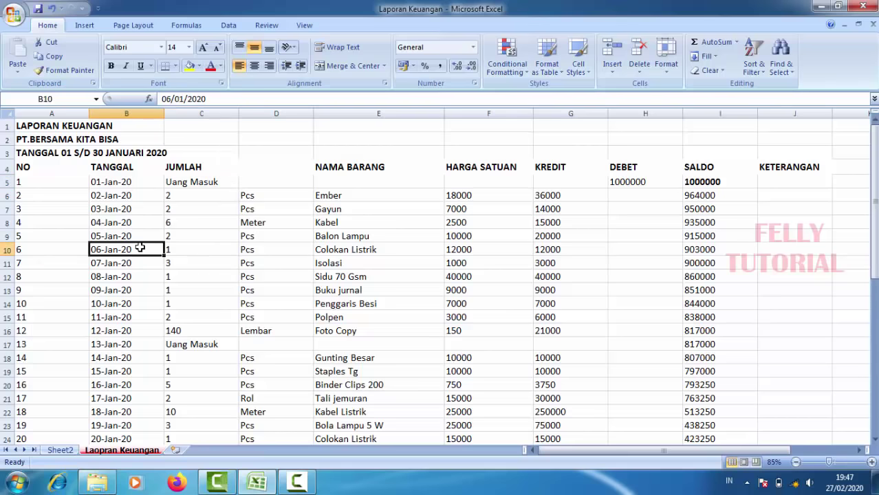
pyautogui.scroll(-3, 616, 267)
pyautogui.scroll(-2, 621, 268)
pyautogui.scroll(-3, 622, 268)
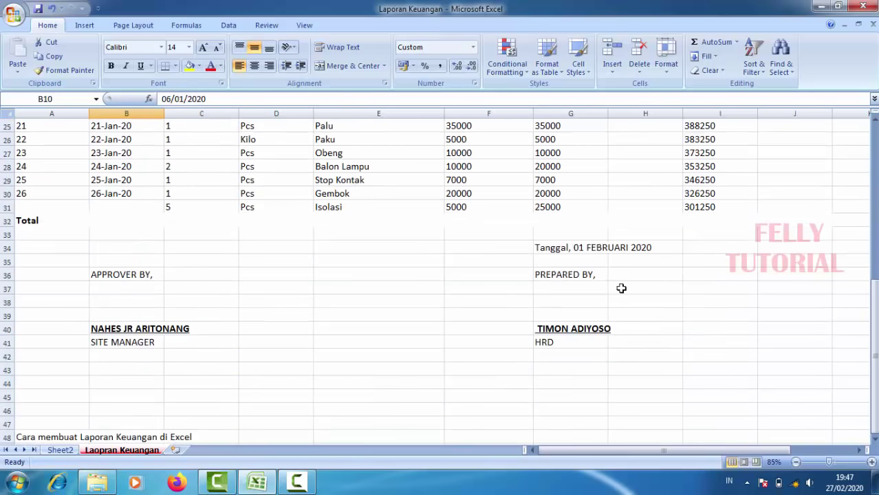
pyautogui.click(569, 338)
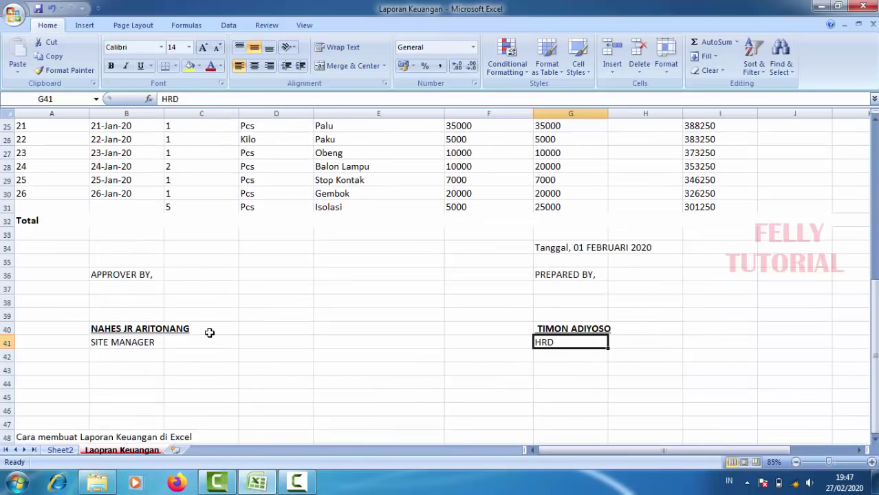
pyautogui.click(95, 330)
pyautogui.scroll(5, 353, 273)
pyautogui.scroll(-2, 353, 273)
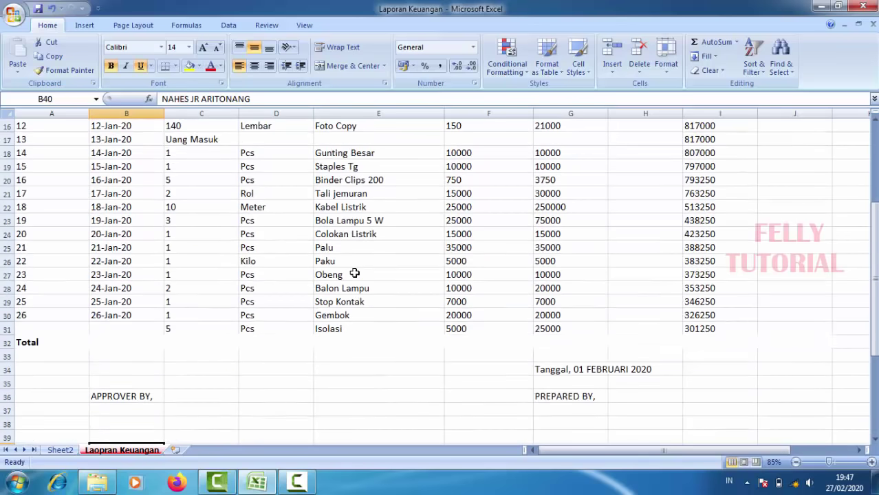
pyautogui.scroll(-2, 353, 273)
pyautogui.click(103, 396)
pyautogui.scroll(6, 355, 350)
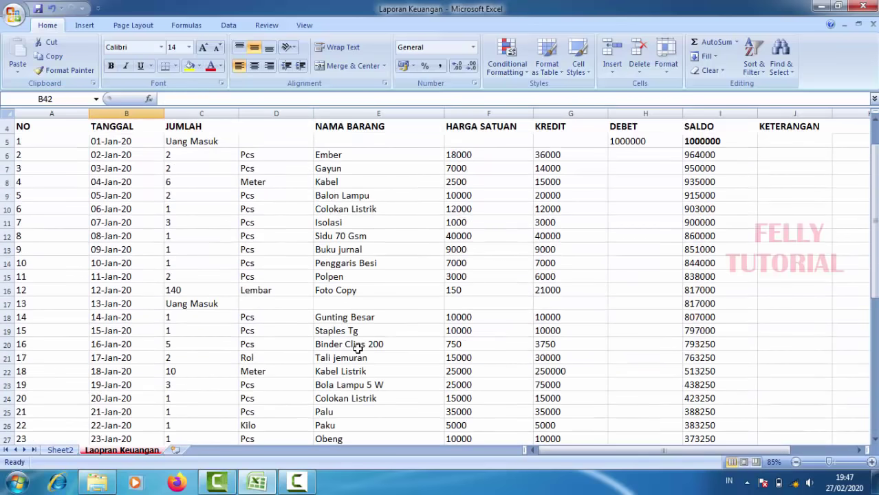
pyautogui.scroll(1, 331, 301)
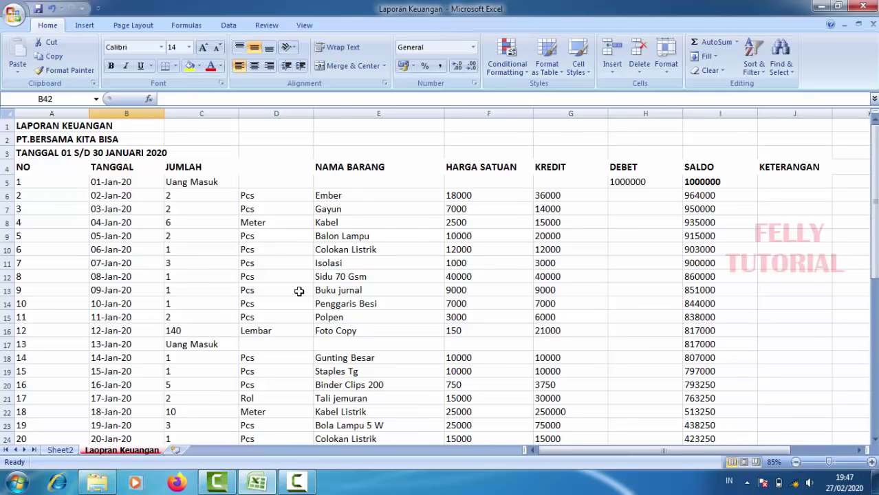
pyautogui.click(38, 129)
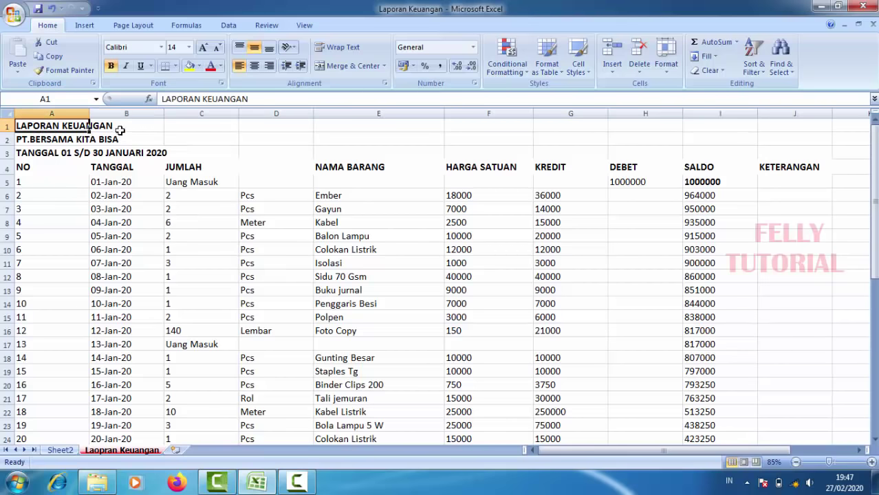
# Merge and center the title, company name and date lines across A1:J1, A2:J2 and A3:J3.
pyautogui.moveTo(71, 124); pyautogui.dragTo(816, 126)
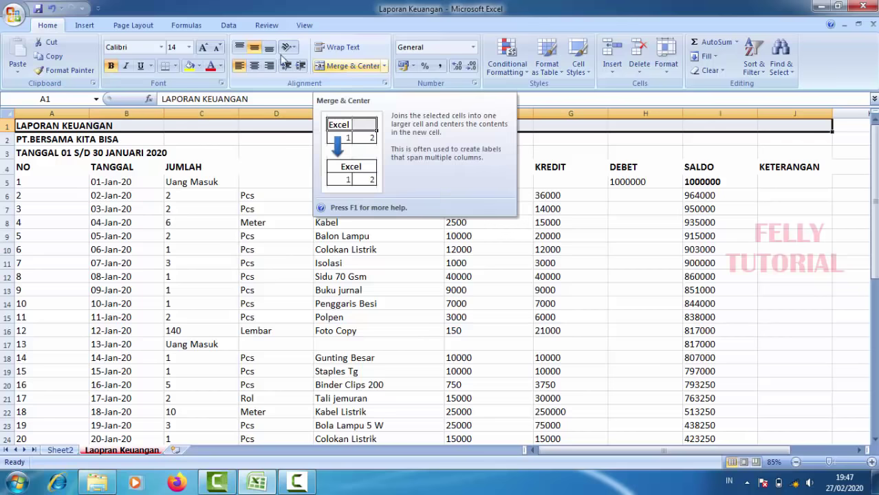
pyautogui.click(329, 64)
pyautogui.moveTo(79, 141); pyautogui.dragTo(779, 141)
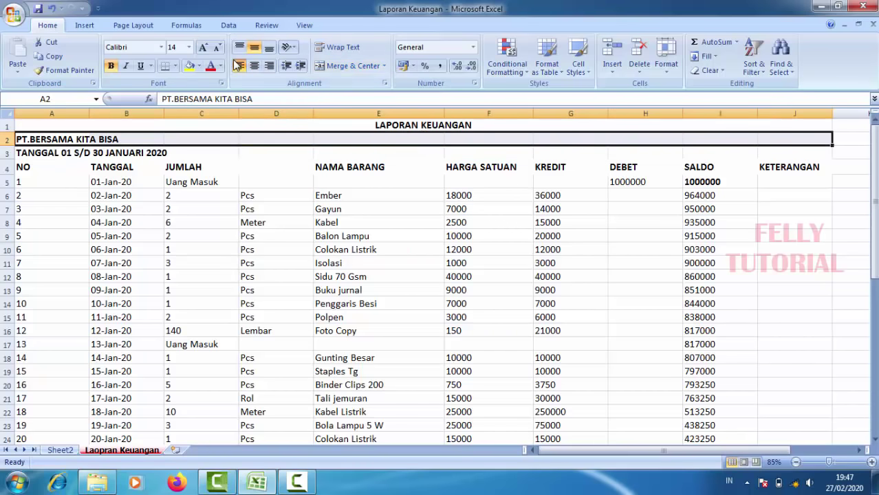
pyautogui.click(328, 67)
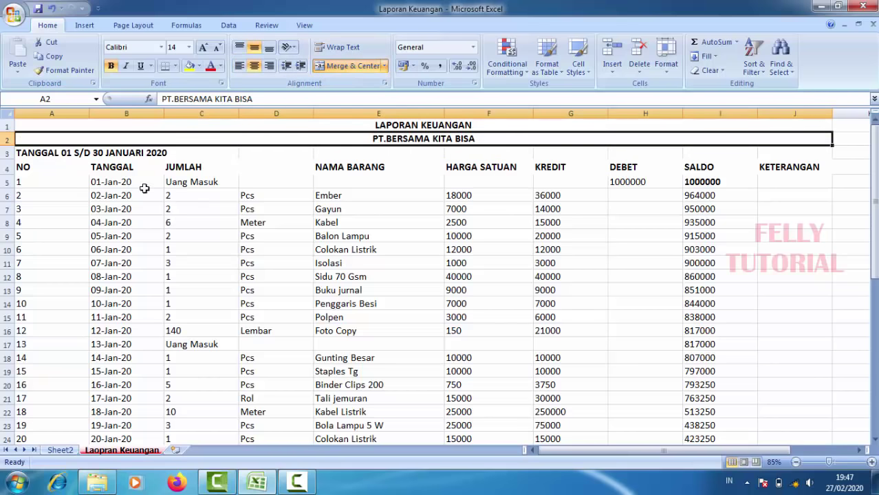
pyautogui.moveTo(39, 155); pyautogui.dragTo(791, 154)
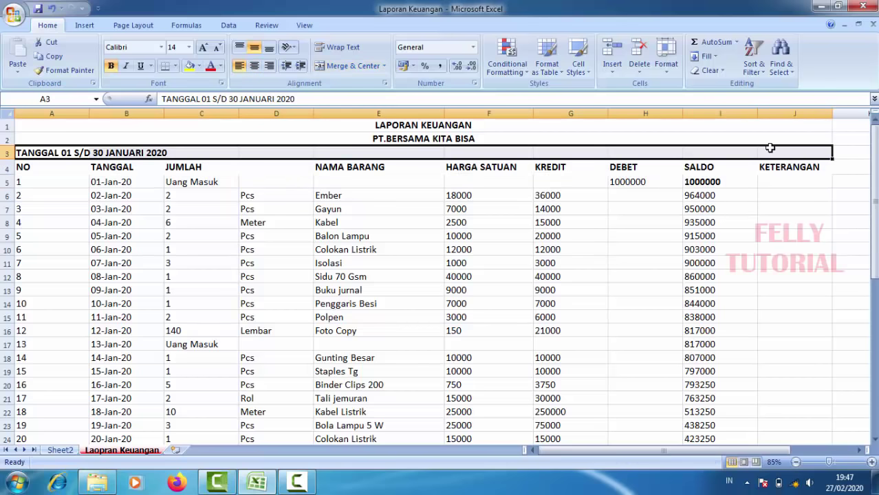
pyautogui.click(323, 66)
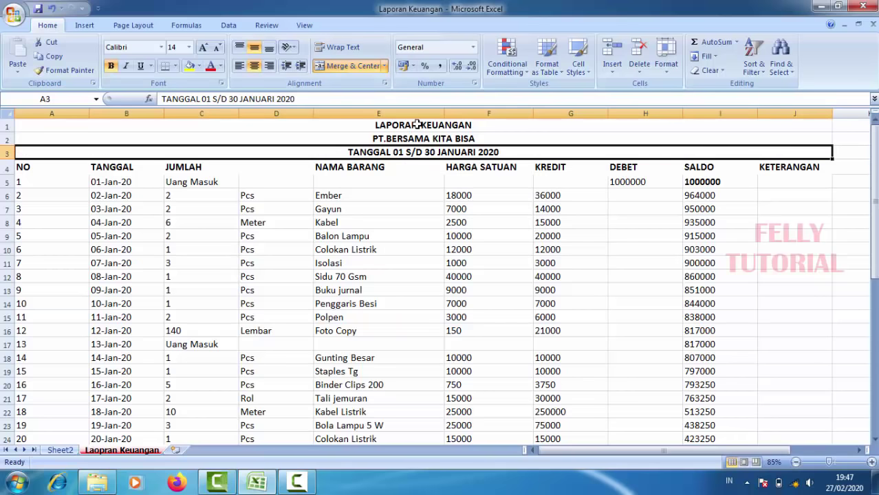
pyautogui.moveTo(417, 125); pyautogui.dragTo(422, 141)
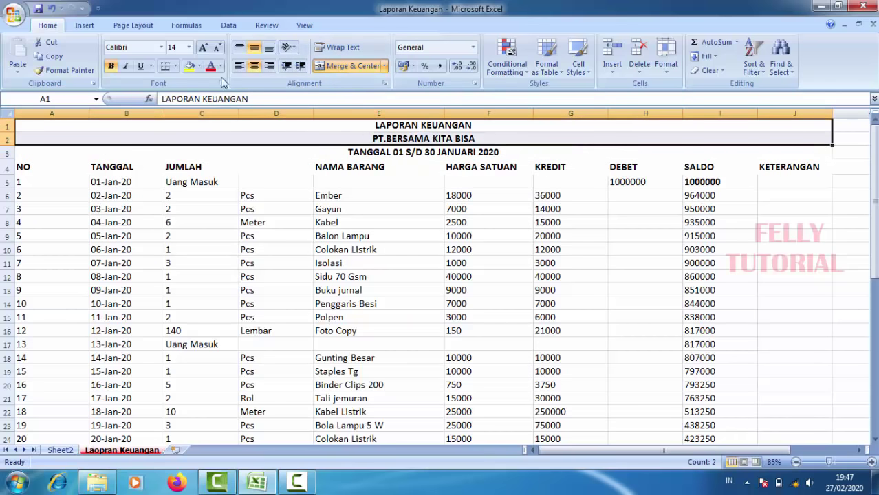
# Set the LAPORAN KEUANGAN and PT.BERSAMA KITA BISA title lines to font size 20.
pyautogui.click(189, 47)
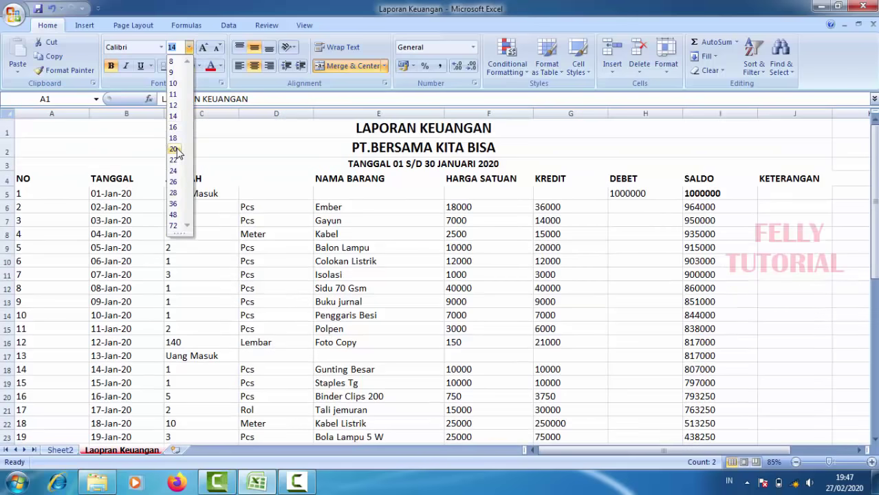
pyautogui.click(174, 148)
pyautogui.click(372, 206)
# Select the title lines and start editing the company name cell.
pyautogui.click(377, 160)
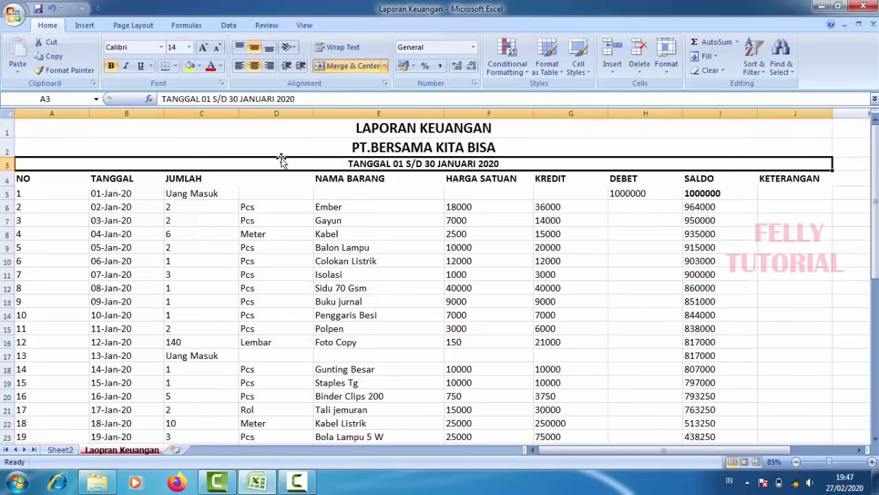
pyautogui.click(225, 134)
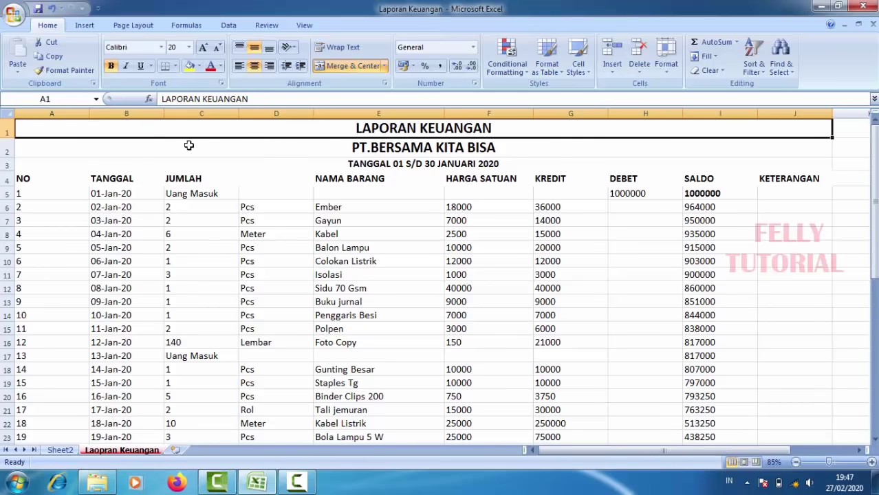
pyautogui.moveTo(181, 130); pyautogui.dragTo(181, 160)
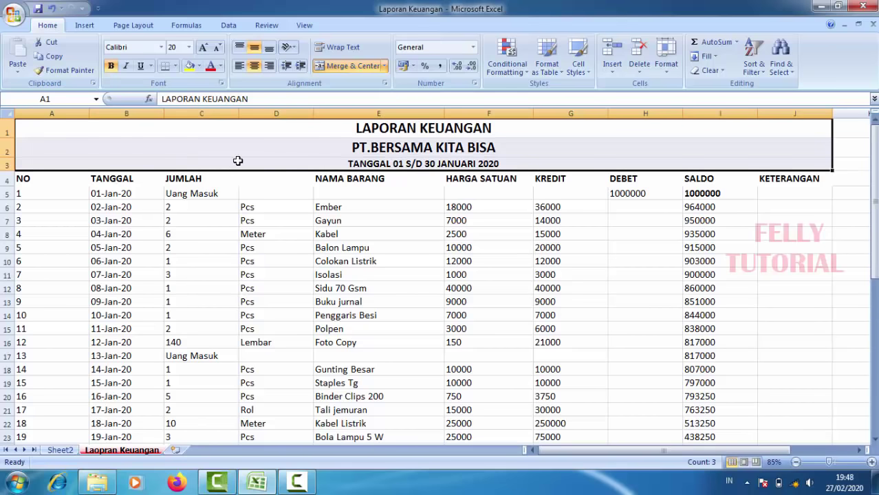
pyautogui.click(347, 148)
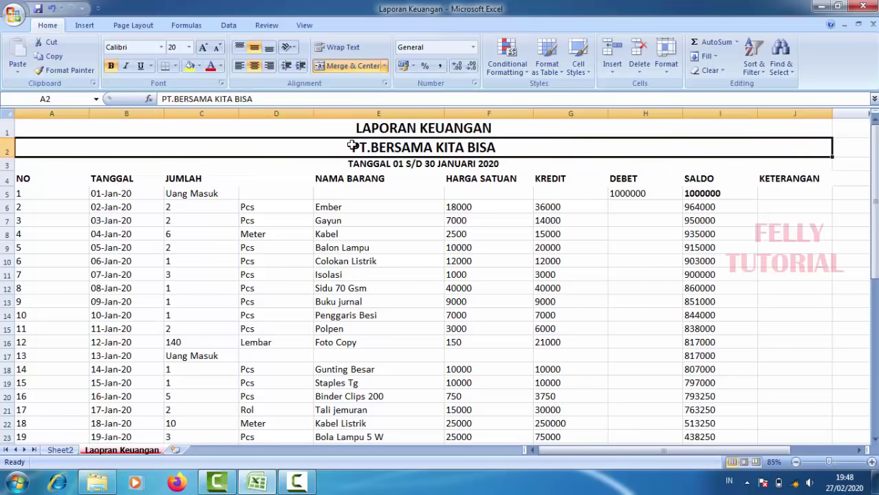
pyautogui.doubleClick(370, 149)
# Cut the company name from row 2 and paste it after LAPORAN KEUANGAN in A1.
pyautogui.moveTo(350, 148); pyautogui.dragTo(510, 157)
pyautogui.hotkey('ctrl', 'c')
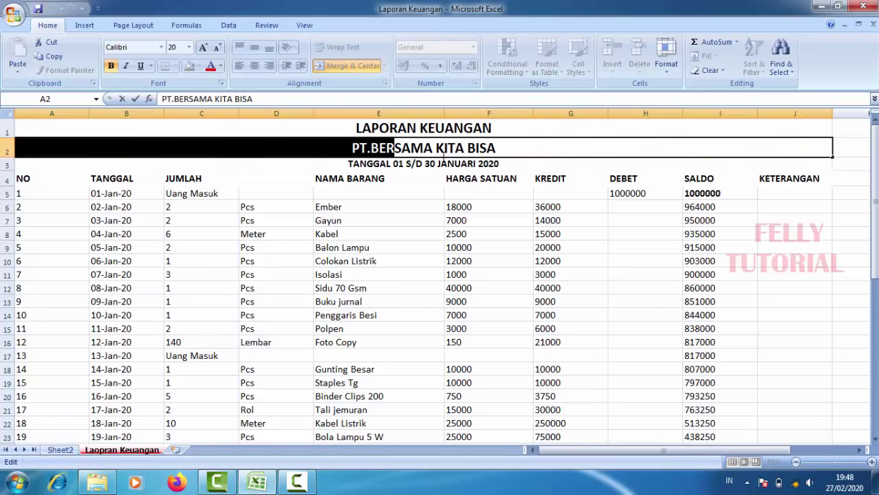
pyautogui.rightClick(492, 153)
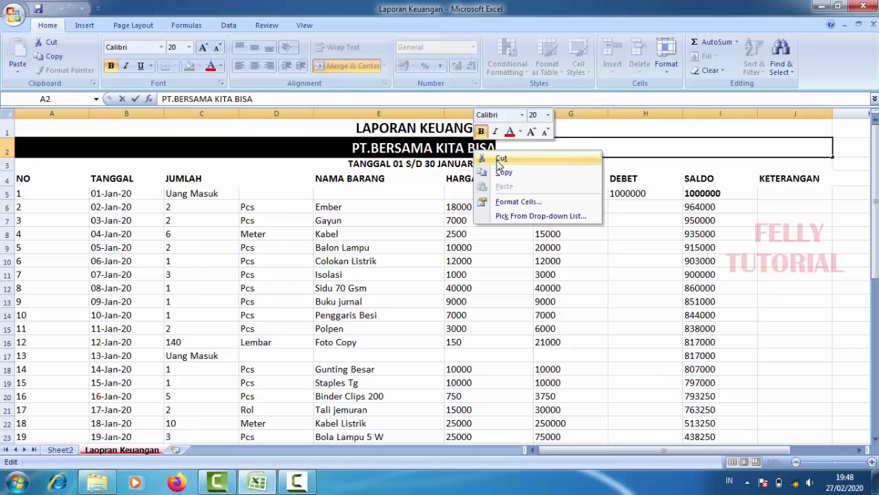
pyautogui.click(509, 158)
pyautogui.doubleClick(505, 129)
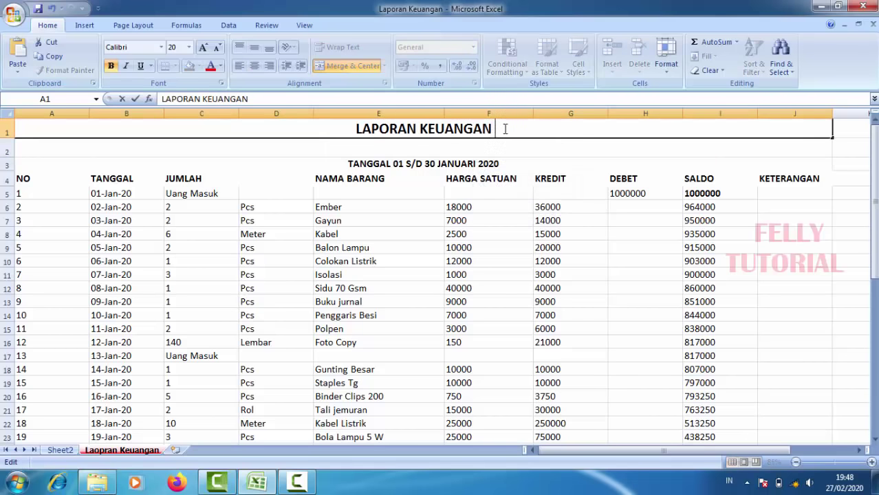
pyautogui.hotkey('ctrl', 'v')
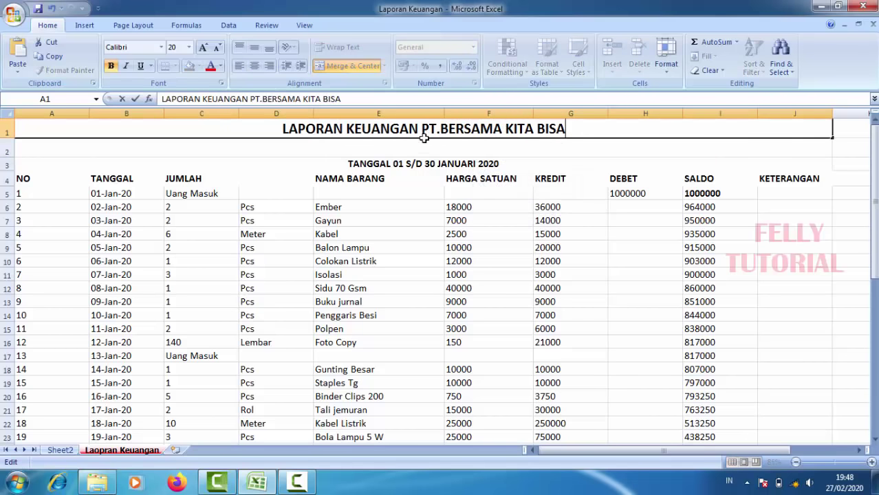
pyautogui.press('Return')
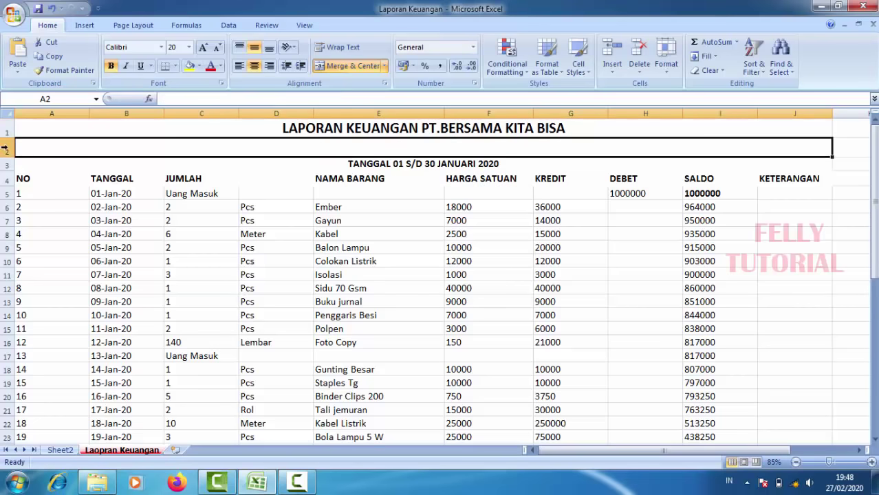
# Delete the emptied row 2 so the date line follows the title.
pyautogui.rightClick(10, 150)
pyautogui.click(53, 228)
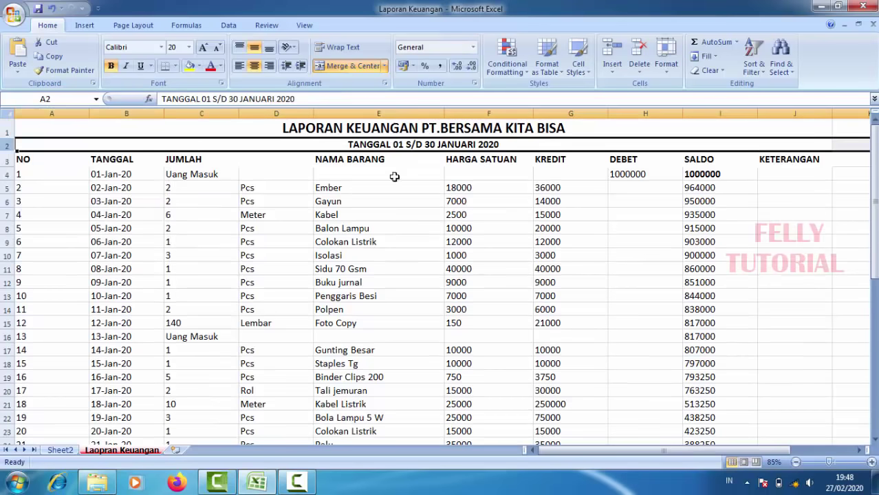
pyautogui.click(377, 186)
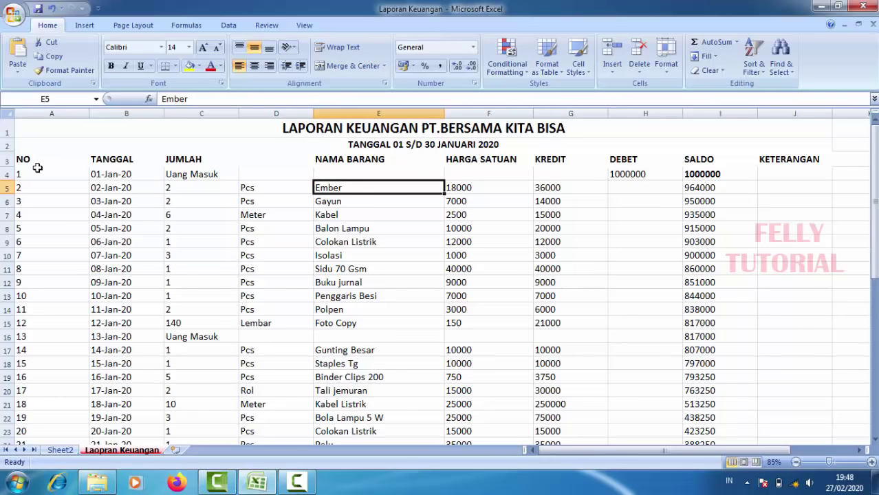
# Check the KREDIT formula, then select G4:I30 and delete its contents.
pyautogui.click(4, 160)
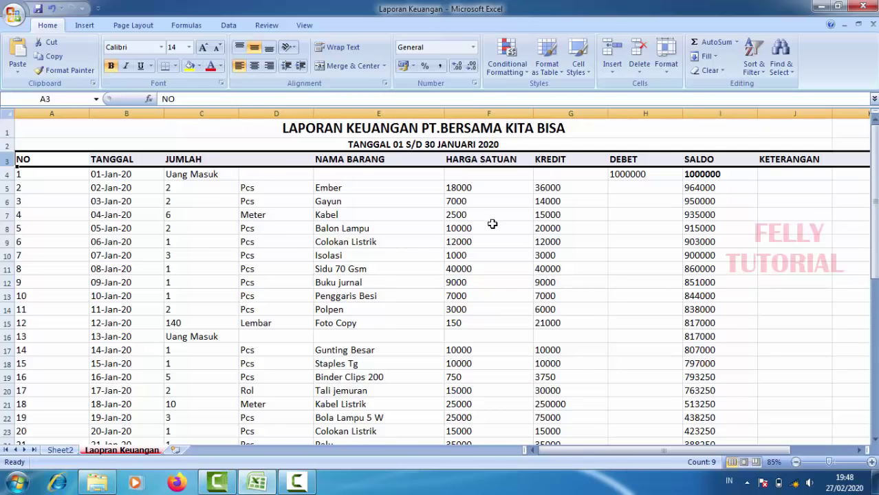
pyautogui.click(564, 217)
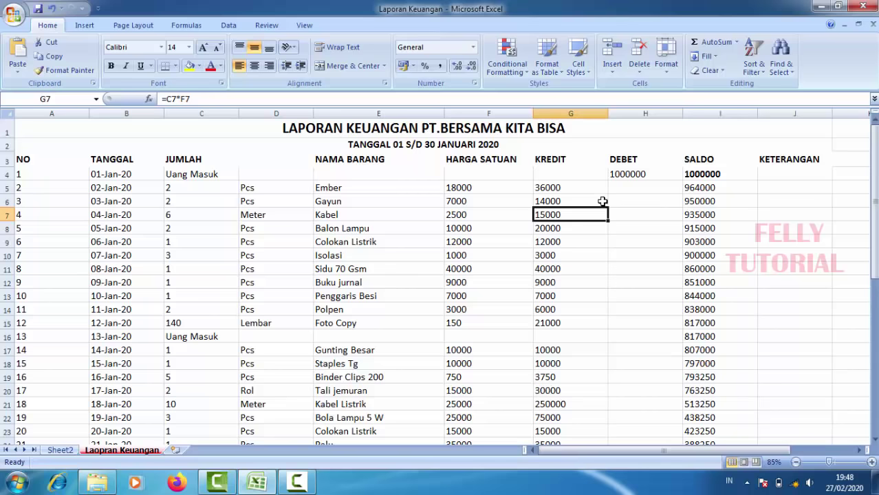
pyautogui.click(569, 180)
pyautogui.moveTo(569, 174)
pyautogui.mouseDown()
pyautogui.moveTo(617, 452)
pyautogui.moveTo(617, 421)
pyautogui.mouseUp()
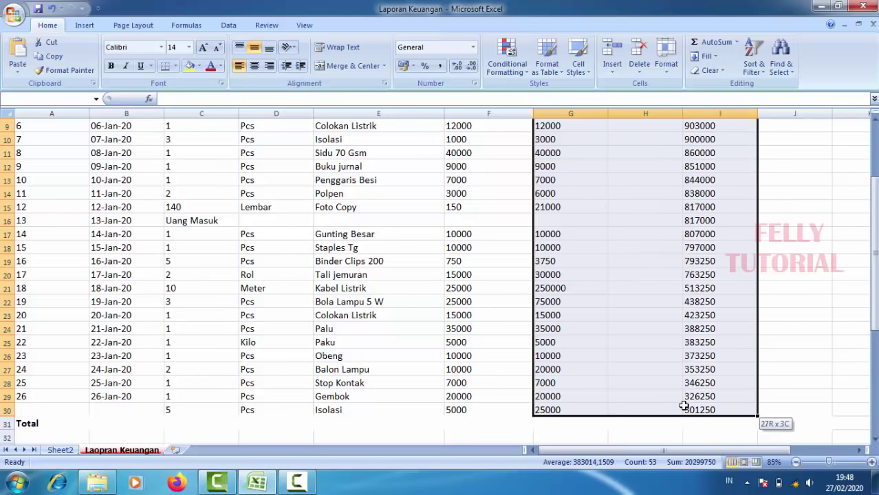
pyautogui.moveTo(616, 422); pyautogui.dragTo(684, 406)
pyautogui.scroll(3, 684, 406)
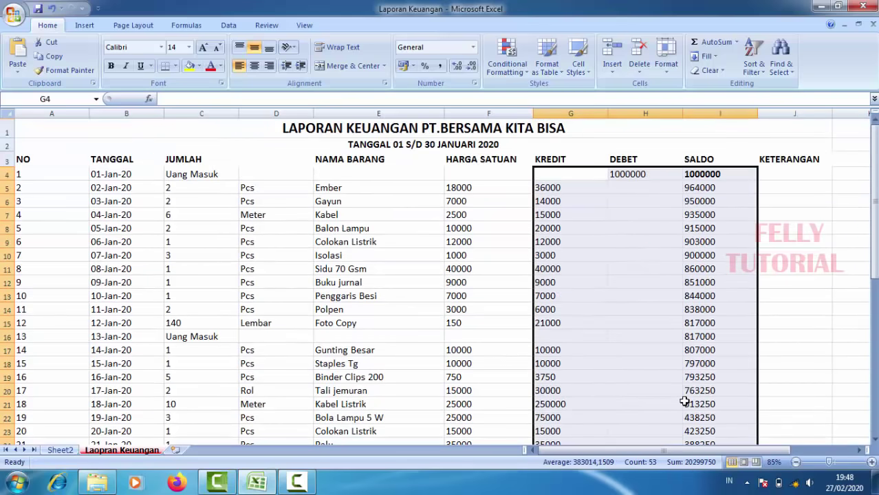
pyautogui.press('Delete')
pyautogui.click(653, 318)
pyautogui.click(569, 159)
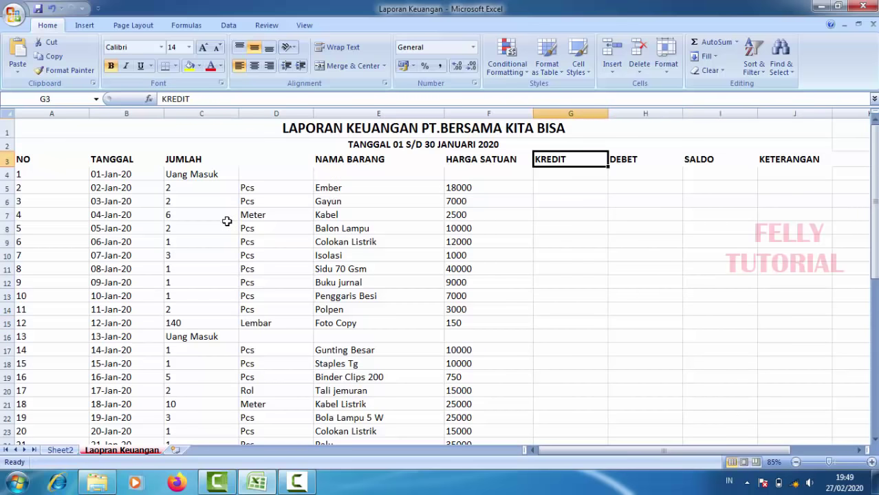
# Select the Uang Masuk cell and the empty DEBET and SALDO cells in row 4.
pyautogui.click(571, 187)
pyautogui.click(187, 174)
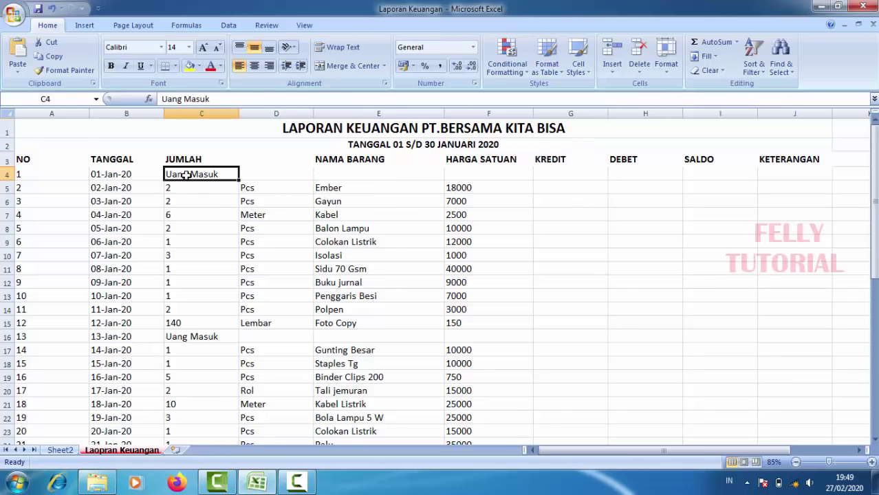
pyautogui.click(631, 171)
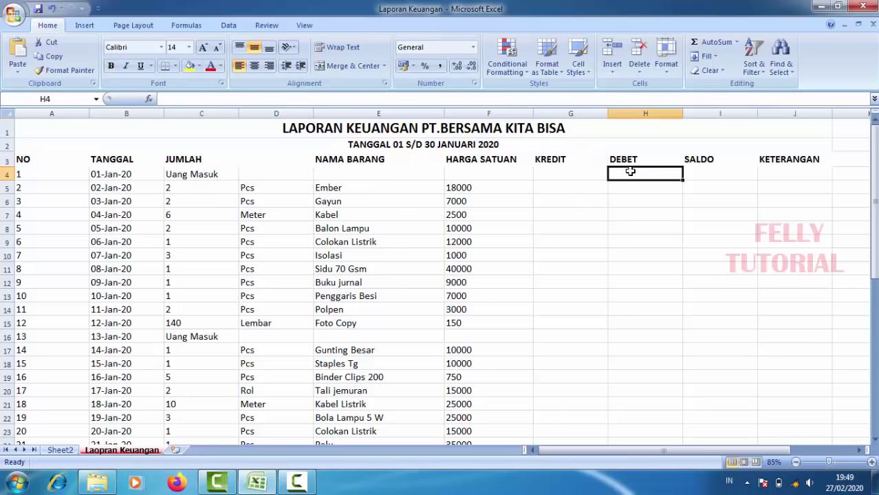
pyautogui.click(718, 174)
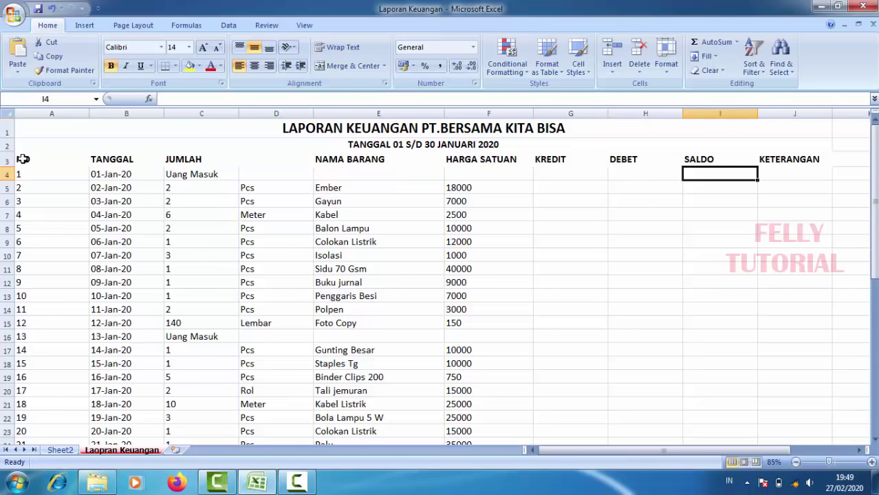
# Give the NO through KETERANGAN heading row a solid outline and vertical dividers.
pyautogui.moveTo(23, 159); pyautogui.dragTo(759, 163)
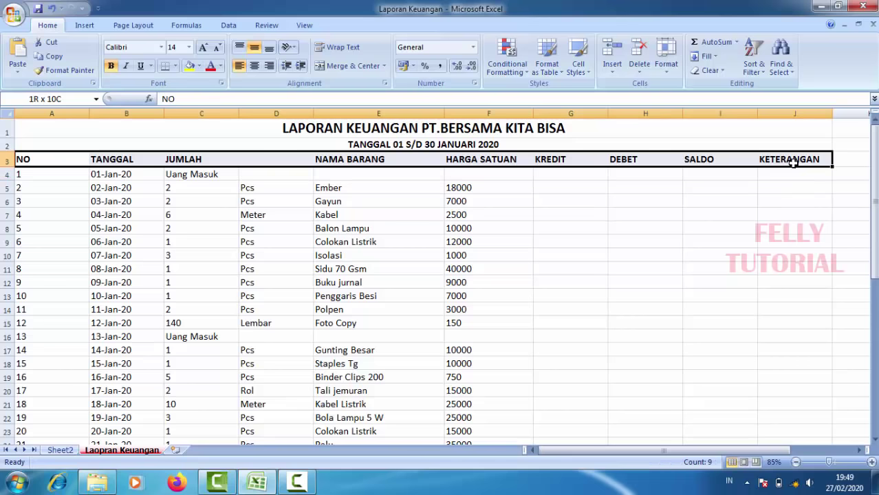
pyautogui.rightClick(740, 161)
pyautogui.click(757, 317)
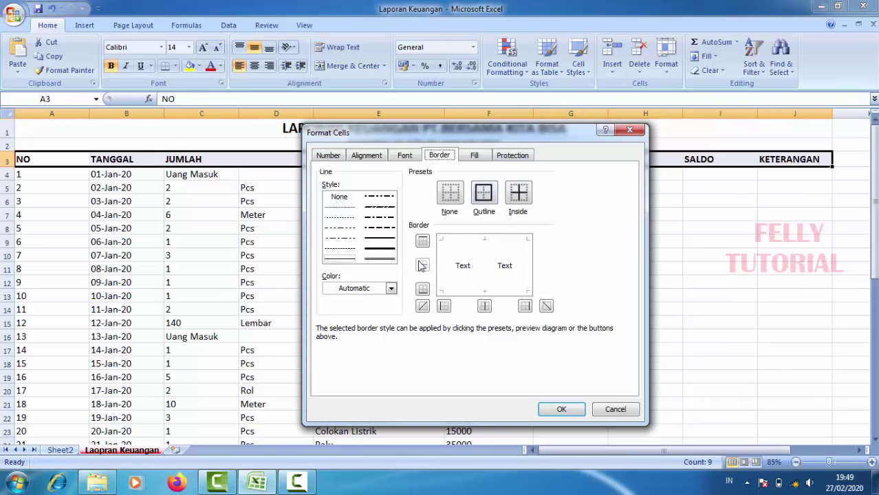
pyautogui.click(377, 240)
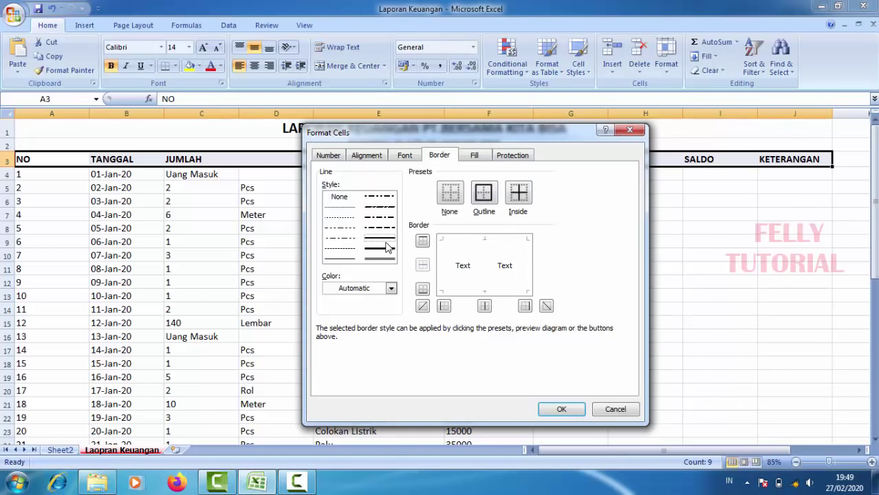
pyautogui.click(490, 195)
pyautogui.click(509, 199)
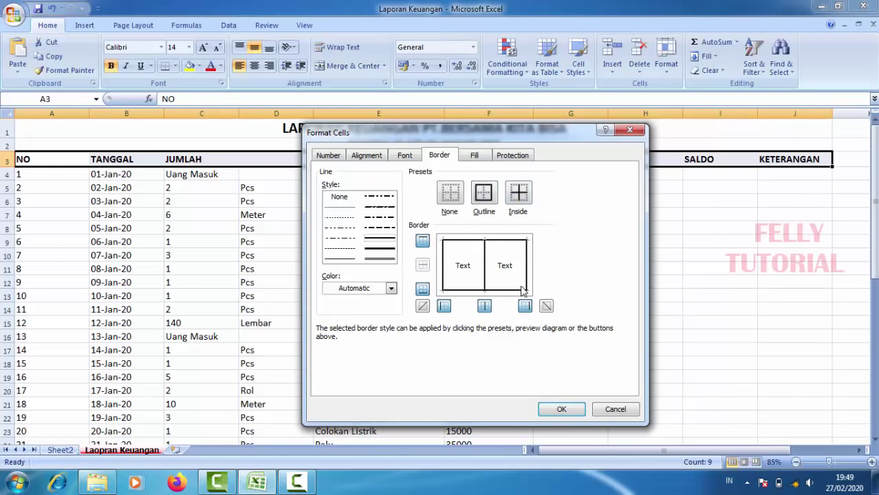
pyautogui.click(561, 410)
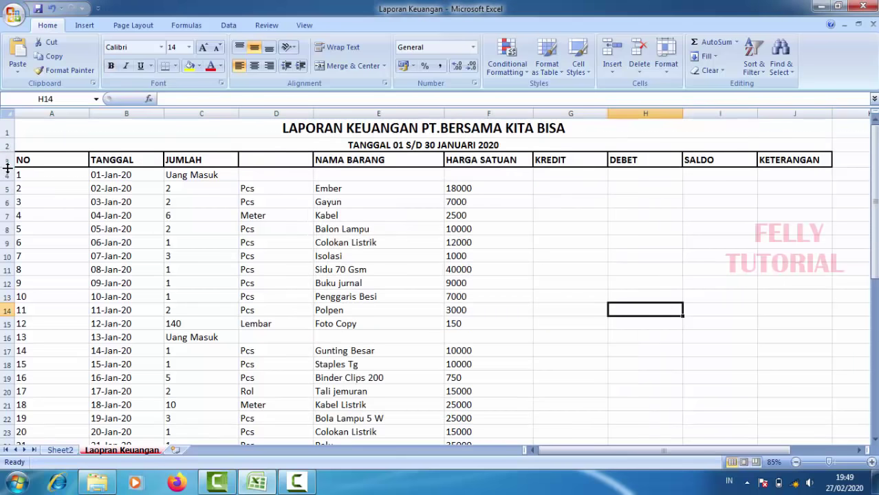
# Make heading row 3 about 25.5 tall, then select the table body A4:J31.
pyautogui.moveTo(7, 167); pyautogui.dragTo(7, 172)
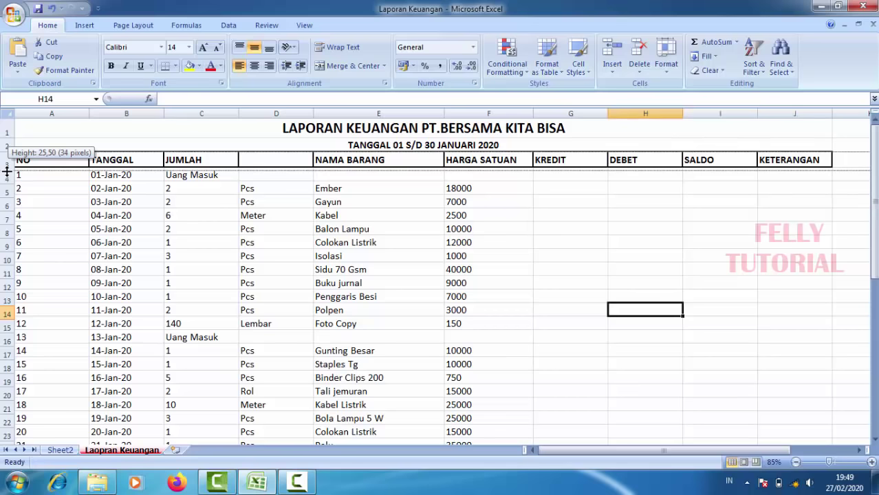
pyautogui.moveTo(7, 172); pyautogui.dragTo(635, 266)
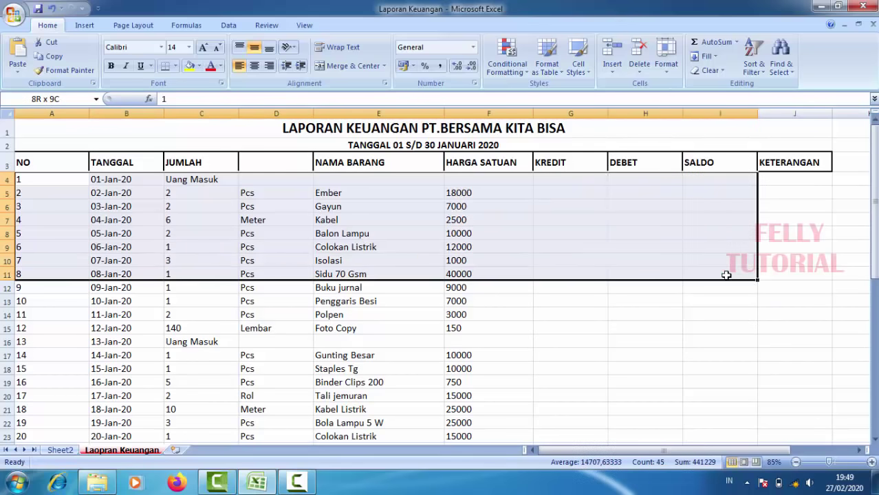
pyautogui.moveTo(639, 266)
pyautogui.mouseDown()
pyautogui.moveTo(833, 430)
pyautogui.moveTo(783, 356)
pyautogui.moveTo(783, 410)
pyautogui.mouseUp()
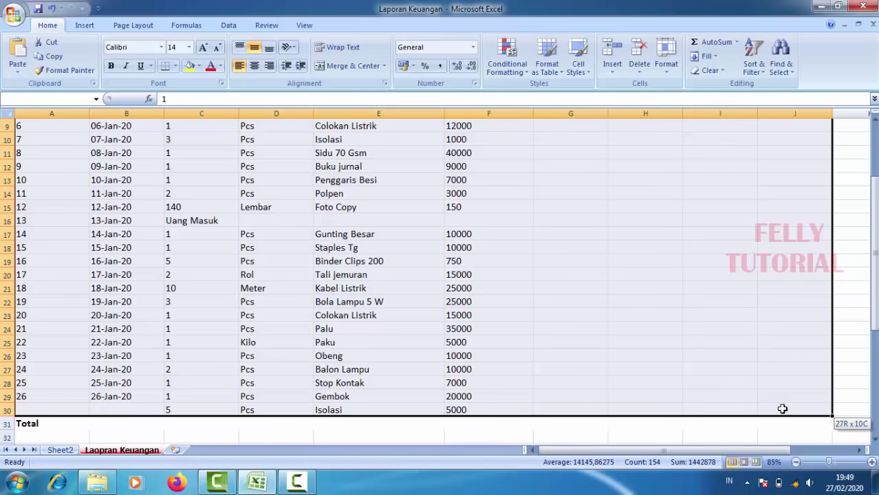
pyautogui.moveTo(782, 415); pyautogui.dragTo(780, 399)
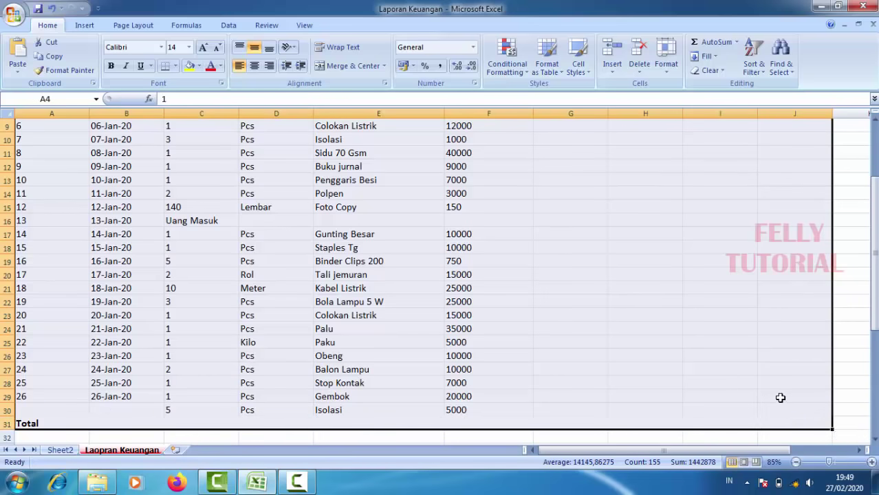
pyautogui.scroll(1, 779, 398)
pyautogui.scroll(-4, 482, 371)
pyautogui.scroll(4, 317, 354)
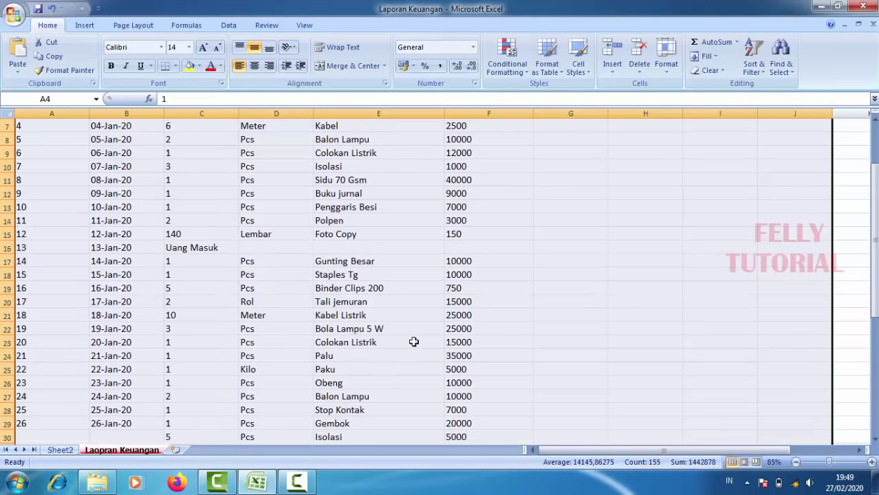
# Add left, right, bottom and inside horizontal and vertical borders to the table body.
pyautogui.rightClick(393, 272)
pyautogui.scroll(2, 425, 217)
pyautogui.click(424, 217)
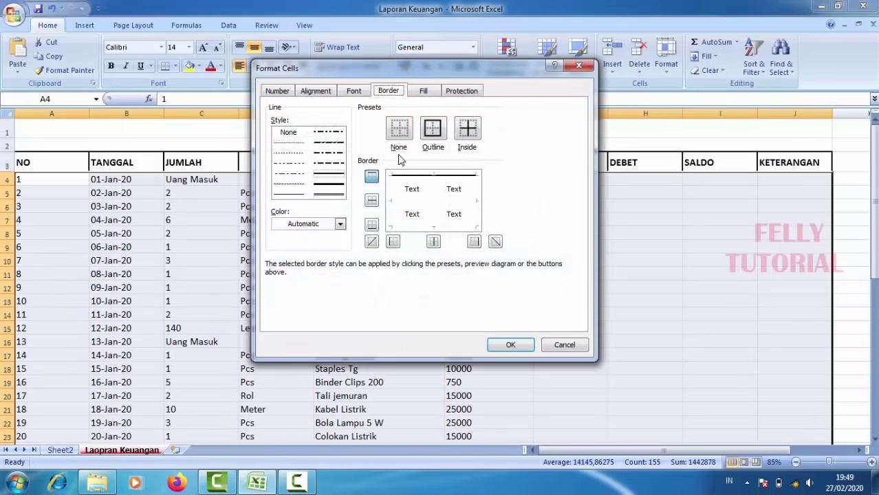
pyautogui.click(295, 196)
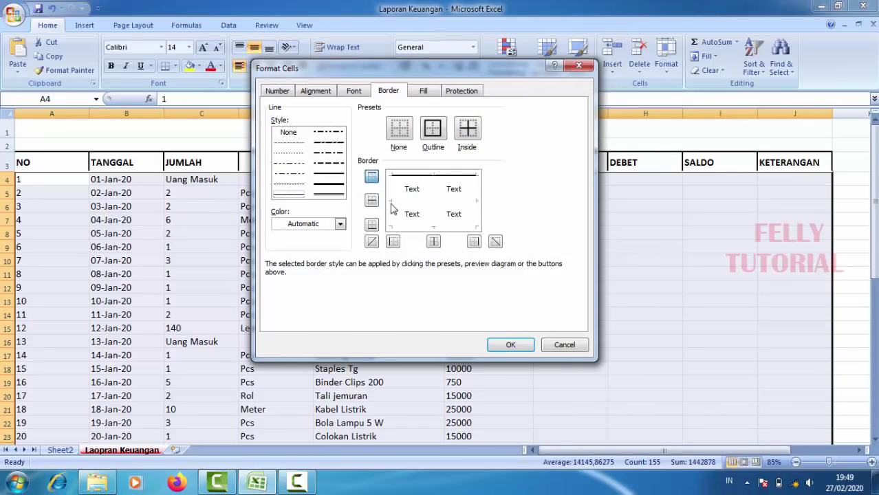
pyautogui.click(391, 208)
pyautogui.click(418, 203)
pyautogui.click(434, 196)
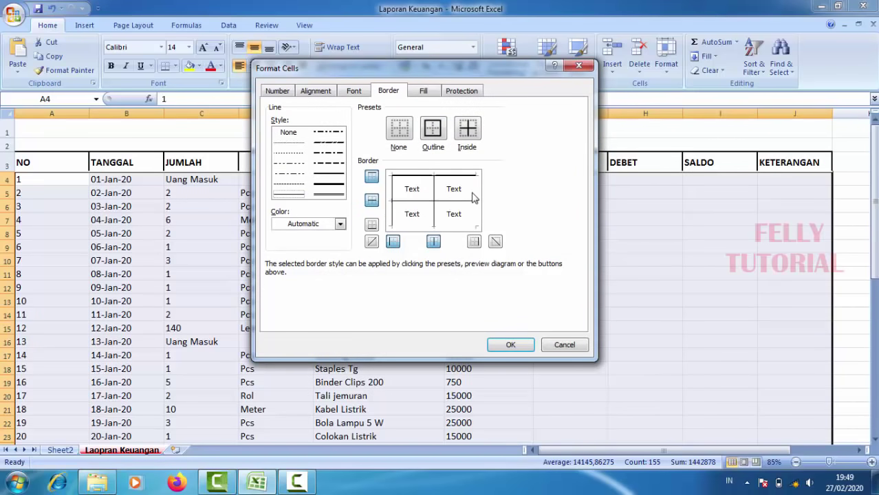
pyautogui.click(475, 196)
pyautogui.click(466, 227)
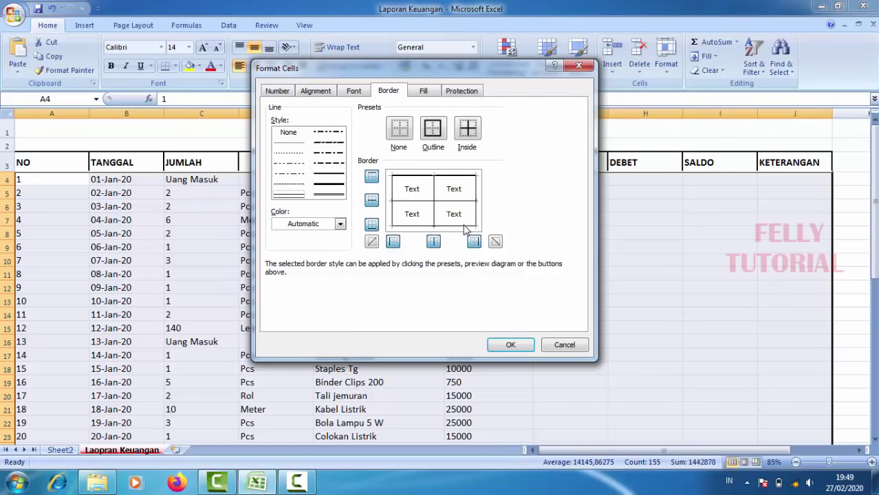
pyautogui.click(509, 344)
# Deselect and scroll through the bordered table to check it, ending in the NO column.
pyautogui.click(466, 256)
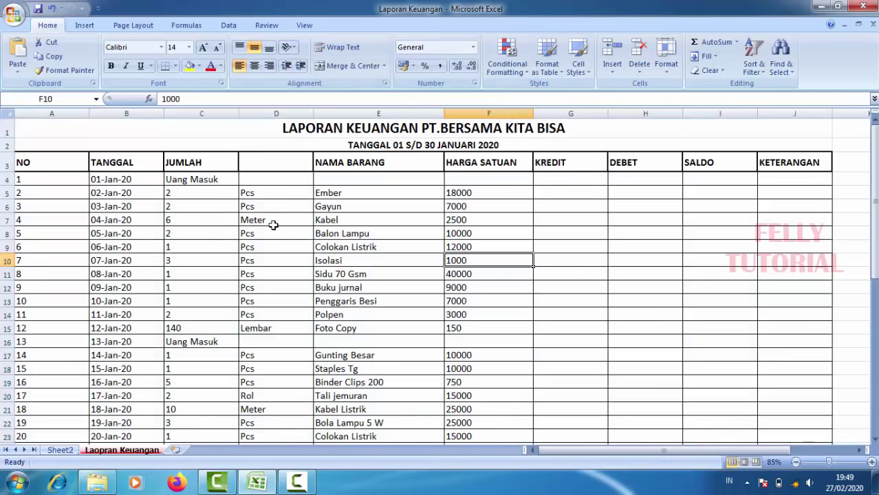
pyautogui.scroll(-5, 275, 225)
pyautogui.scroll(-3, 302, 224)
pyautogui.scroll(6, 306, 224)
pyautogui.scroll(2, 303, 226)
pyautogui.scroll(-1, 41, 193)
pyautogui.scroll(-5, 69, 223)
pyautogui.scroll(5, 62, 193)
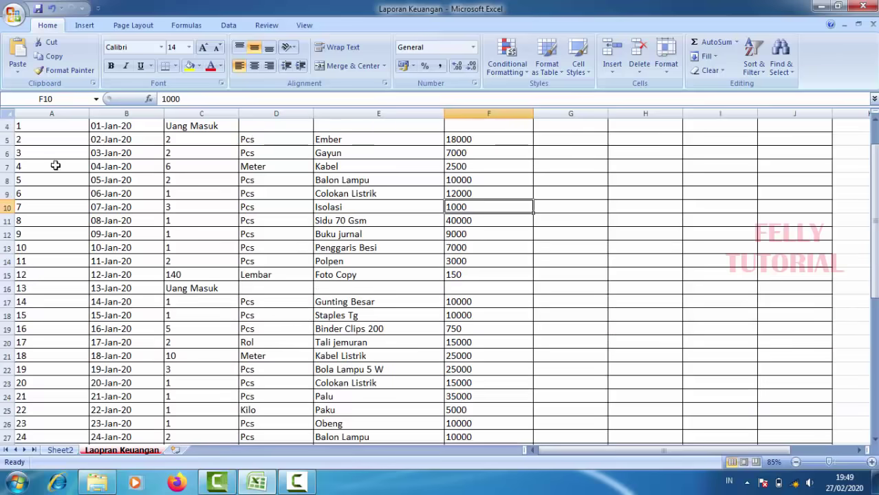
pyautogui.scroll(1, 55, 165)
pyautogui.click(49, 192)
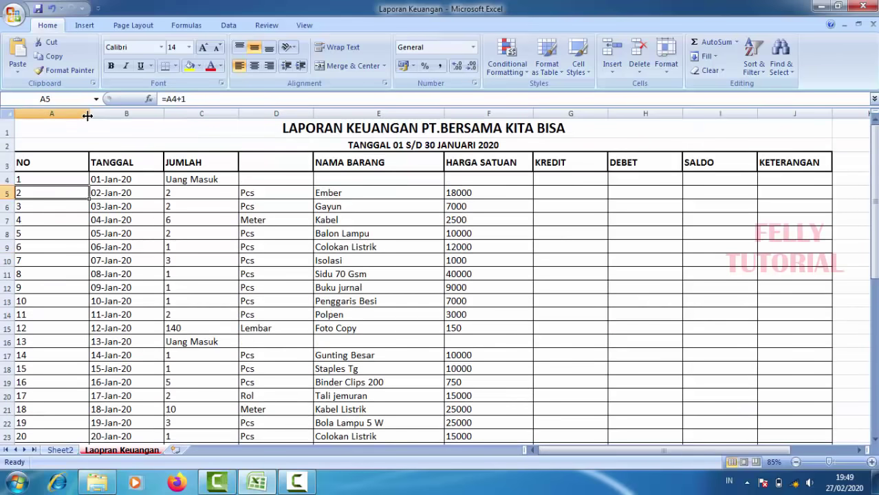
# Narrow column A and center the column headings in row 3.
pyautogui.moveTo(87, 116); pyautogui.dragTo(42, 133)
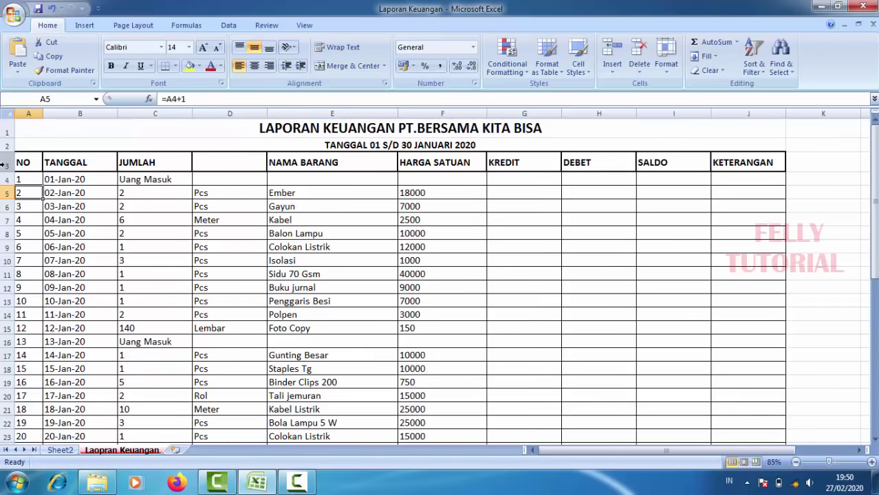
pyautogui.click(3, 163)
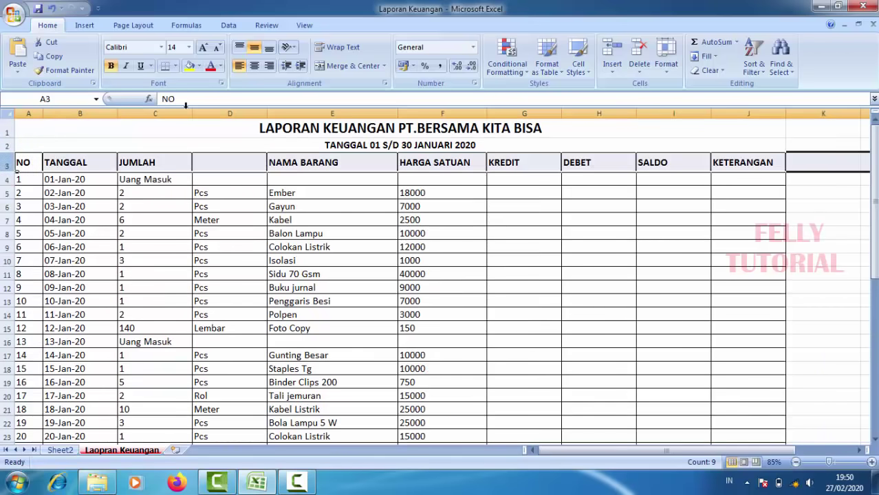
pyautogui.click(254, 65)
pyautogui.click(407, 206)
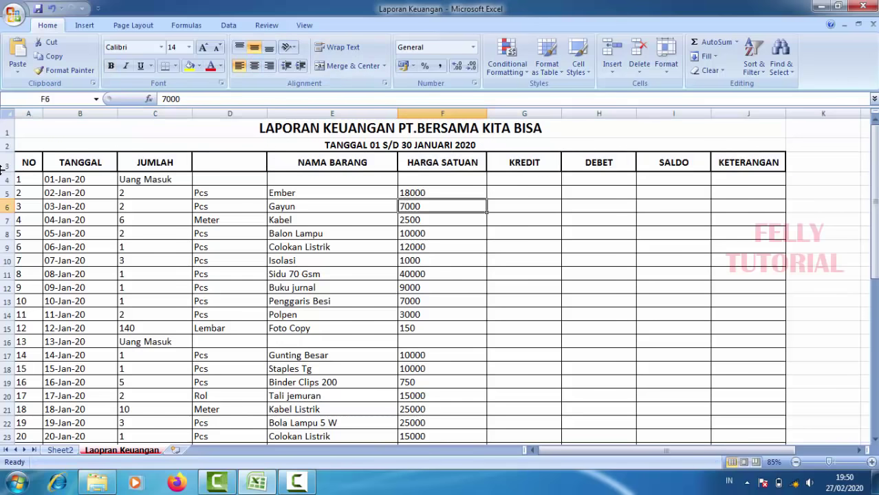
# Center the NO column values and right-align the TANGGAL dates.
pyautogui.click(29, 127)
pyautogui.hotkey('ctrl', 'shift', 'Down')
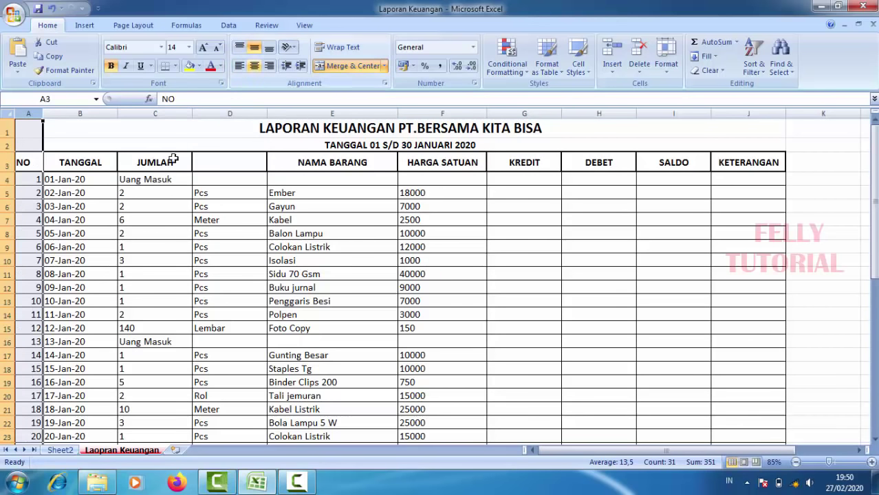
pyautogui.click(254, 65)
pyautogui.click(253, 65)
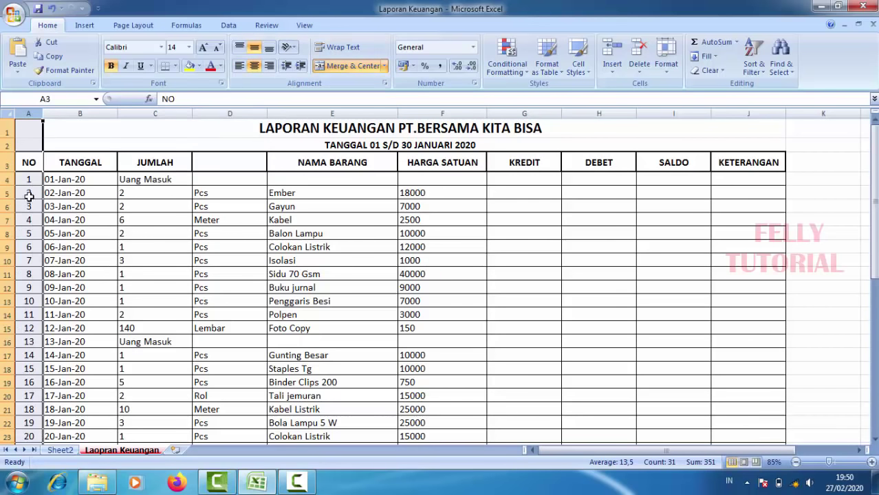
pyautogui.click(58, 234)
pyautogui.click(79, 112)
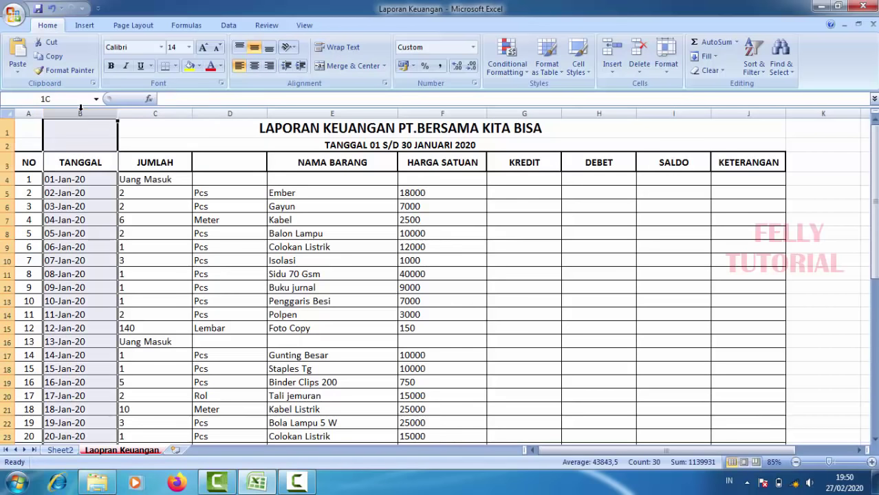
pyautogui.click(254, 65)
pyautogui.click(174, 190)
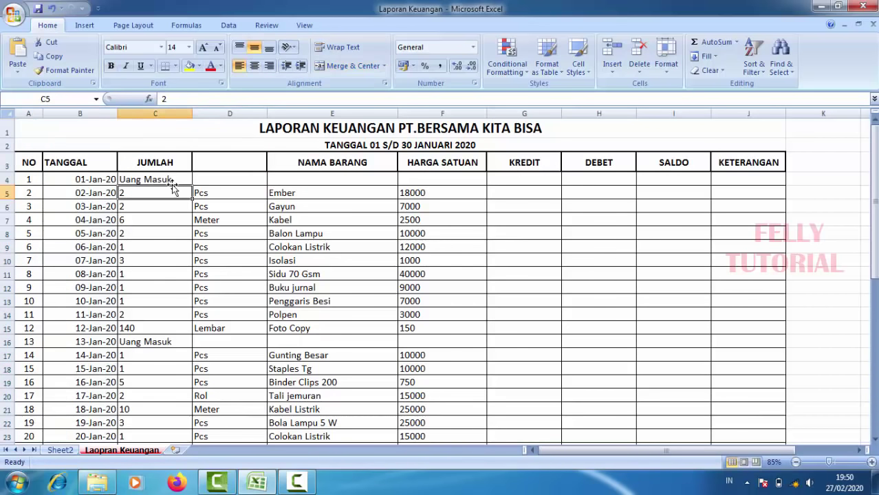
# Center the JUMLAH quantities and unit entries in columns C and D.
pyautogui.click(160, 112)
pyautogui.moveTo(187, 117); pyautogui.dragTo(230, 113)
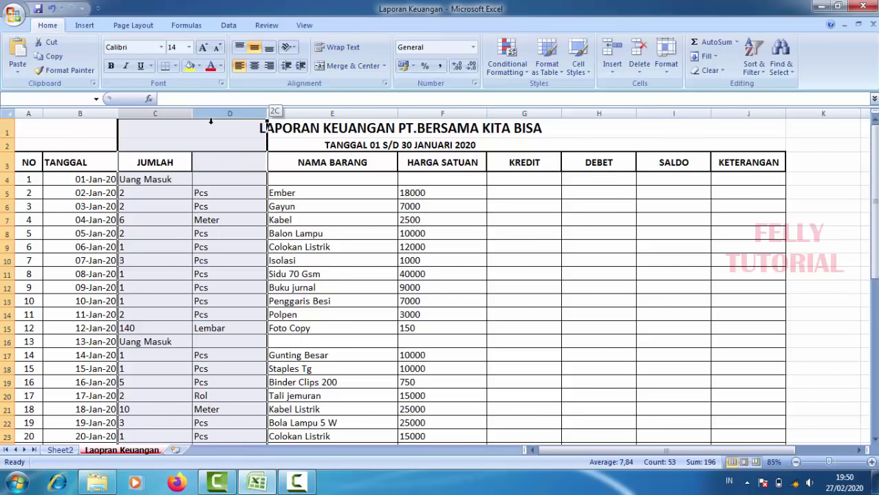
pyautogui.click(254, 66)
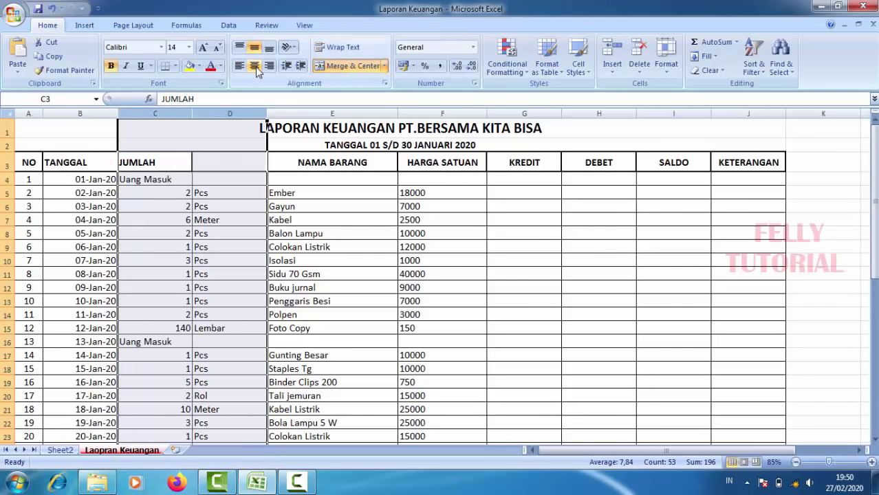
pyautogui.click(255, 66)
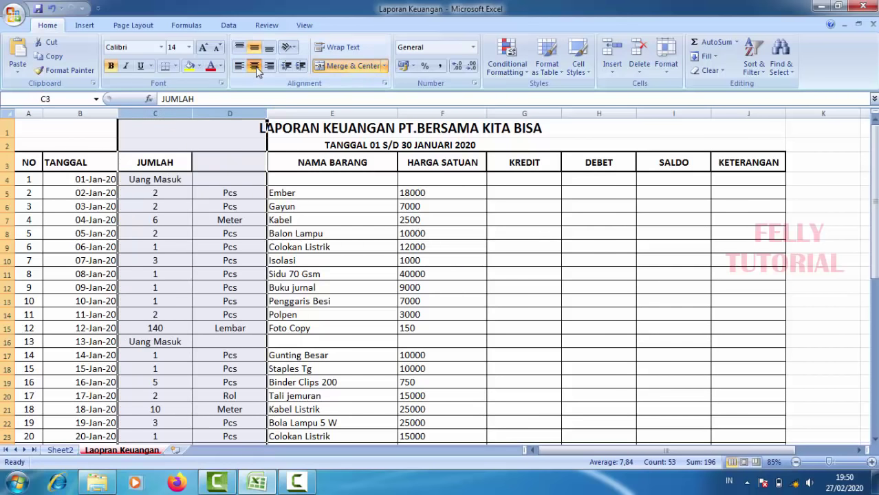
pyautogui.click(206, 278)
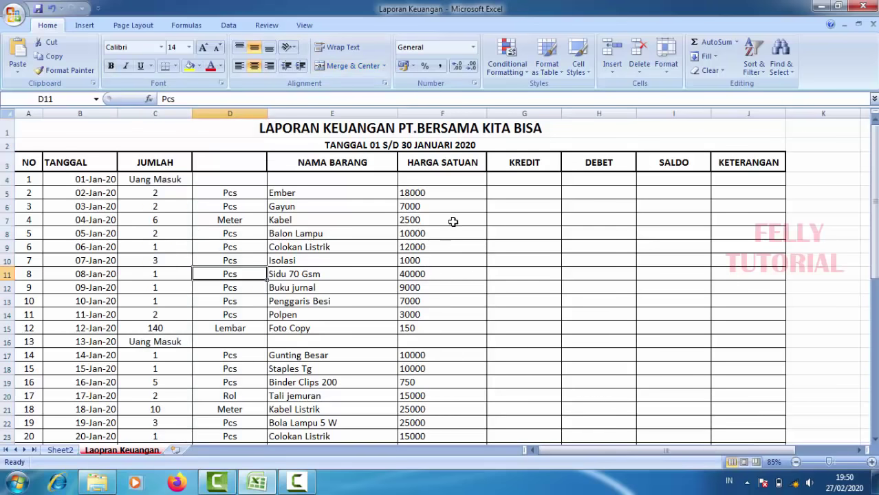
# Check the KREDIT to KETERANGAN headings, then select F4:I31 down to the Total row.
pyautogui.scroll(-1, 452, 194)
pyautogui.scroll(1, 454, 220)
pyautogui.click(531, 164)
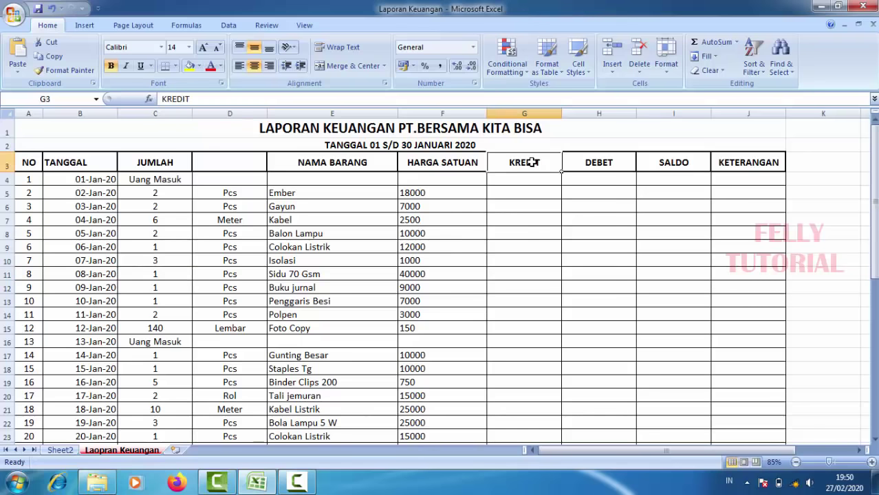
pyautogui.click(592, 163)
pyautogui.click(671, 165)
pyautogui.click(730, 166)
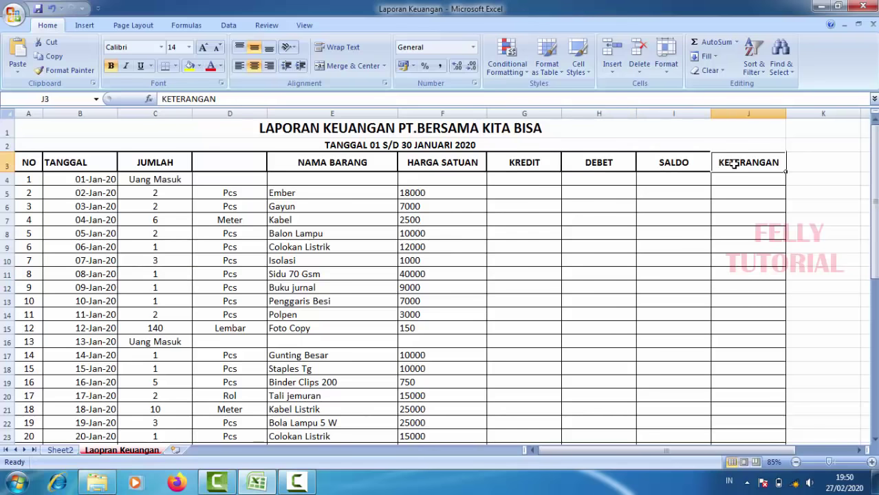
pyautogui.moveTo(447, 179)
pyautogui.mouseDown()
pyautogui.moveTo(606, 234)
pyautogui.moveTo(647, 476)
pyautogui.mouseUp()
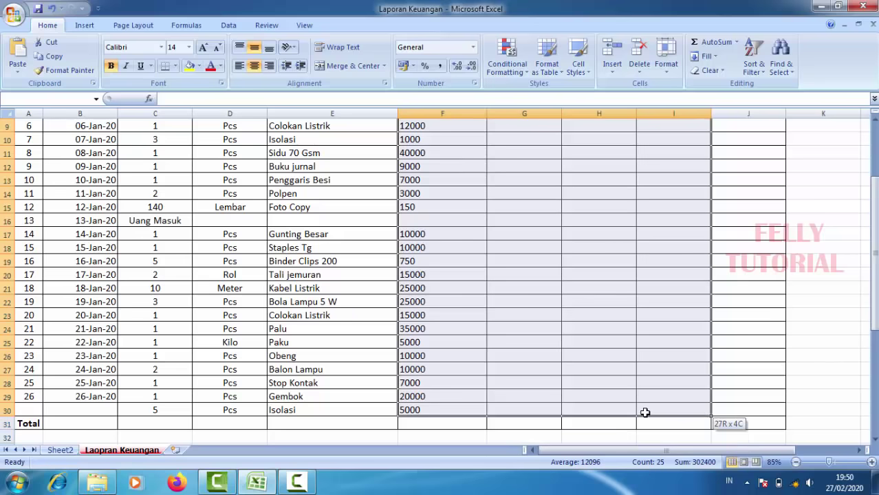
pyautogui.moveTo(647, 476); pyautogui.dragTo(644, 418)
pyautogui.scroll(3, 619, 405)
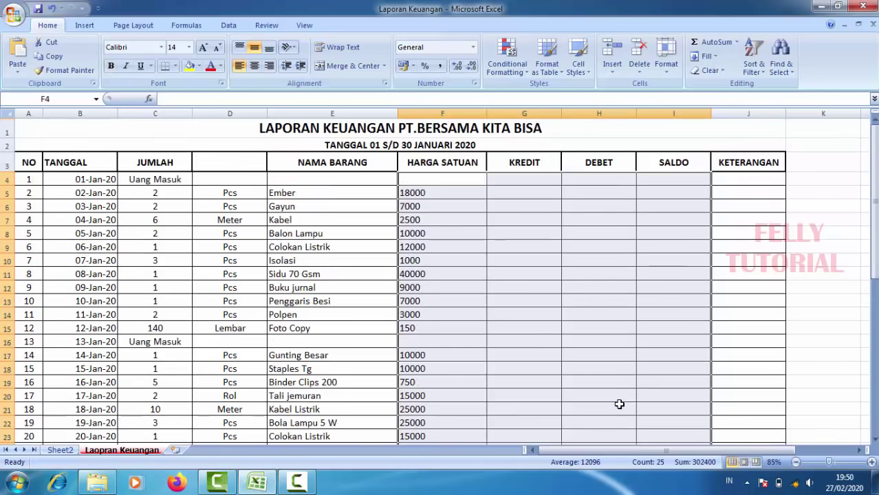
# Format the selected prices as Accounting with the Rp symbol and 0 decimal places.
pyautogui.rightClick(515, 260)
pyautogui.click(558, 416)
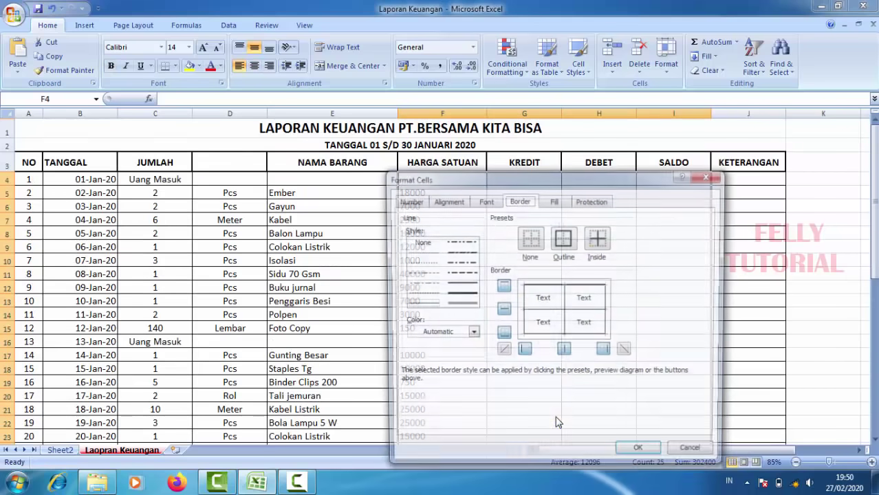
pyautogui.moveTo(536, 165); pyautogui.dragTo(645, 132)
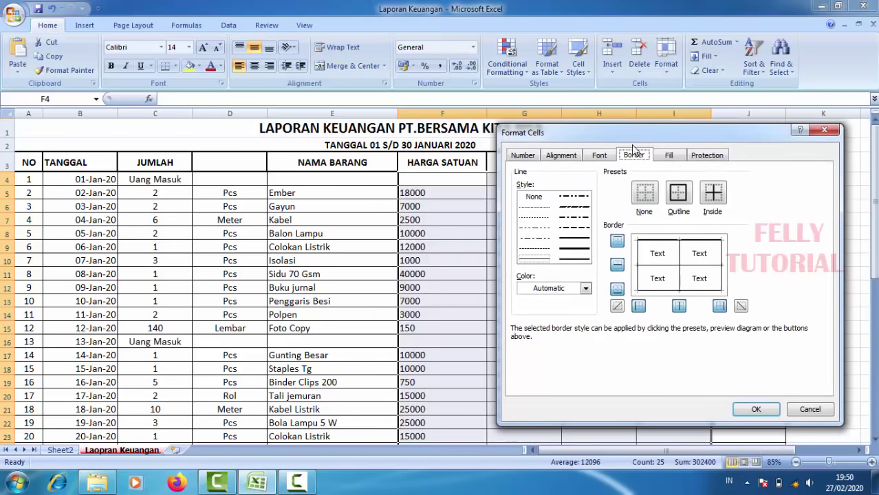
pyautogui.click(562, 156)
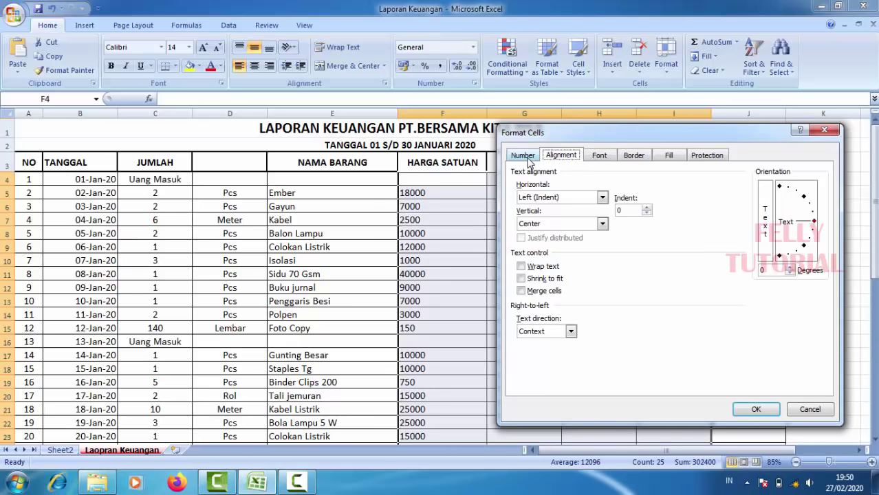
pyautogui.click(525, 156)
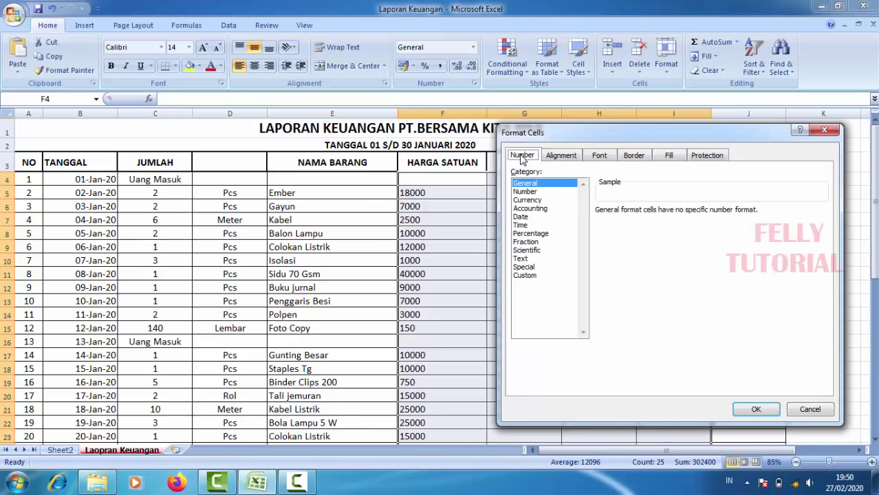
pyautogui.click(531, 209)
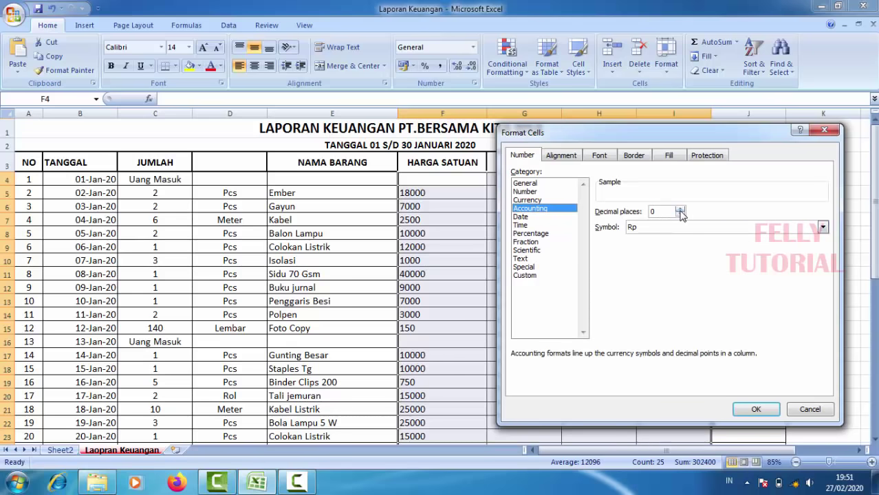
pyautogui.click(679, 210)
pyautogui.click(681, 215)
pyautogui.click(756, 410)
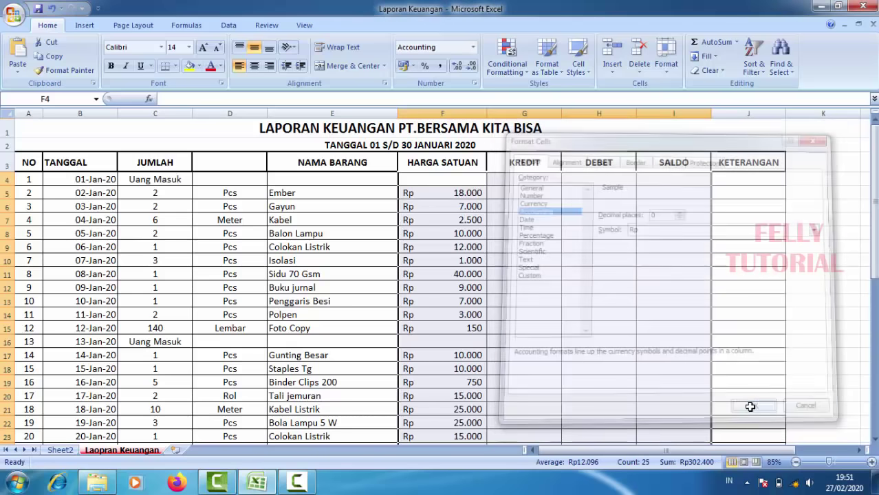
pyautogui.click(585, 301)
# Check the price cells, then give columns F through I one equal width.
pyautogui.click(458, 195)
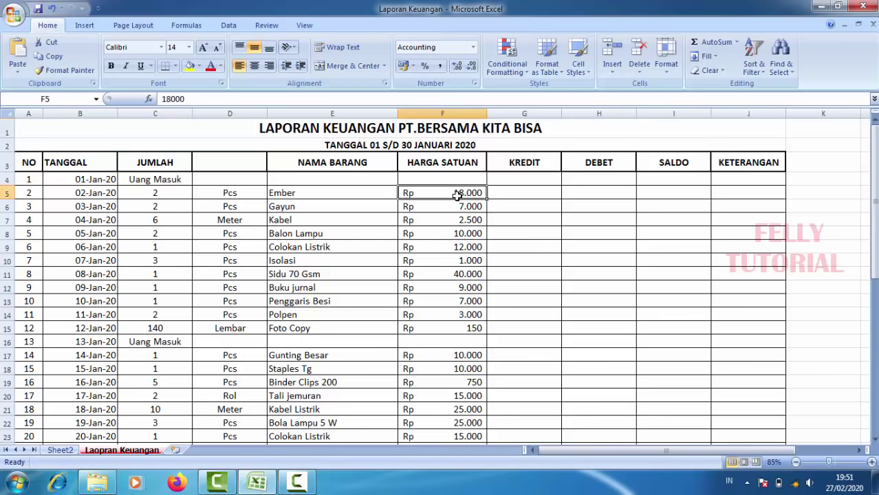
pyautogui.click(504, 311)
pyautogui.scroll(-3, 505, 311)
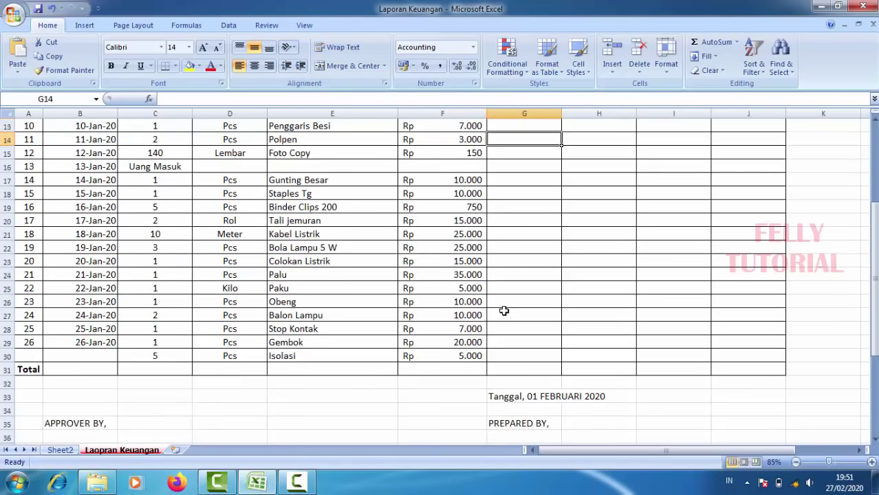
pyautogui.scroll(3, 504, 311)
pyautogui.click(461, 194)
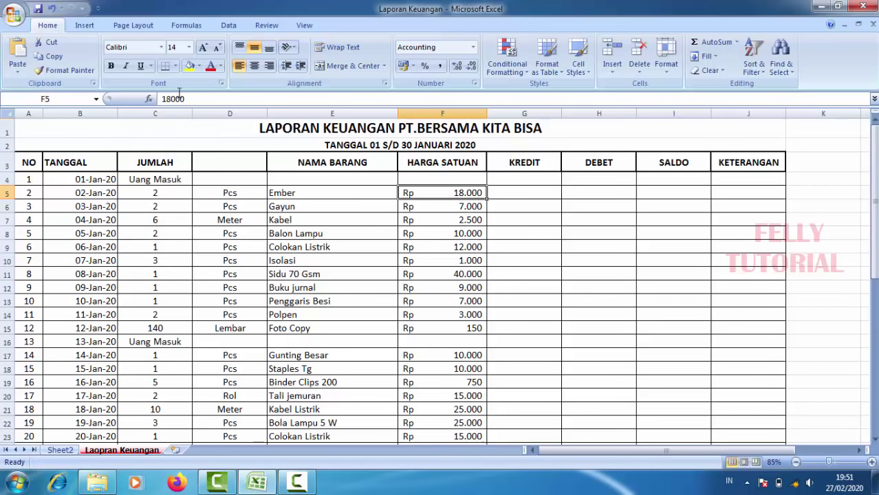
pyautogui.click(533, 260)
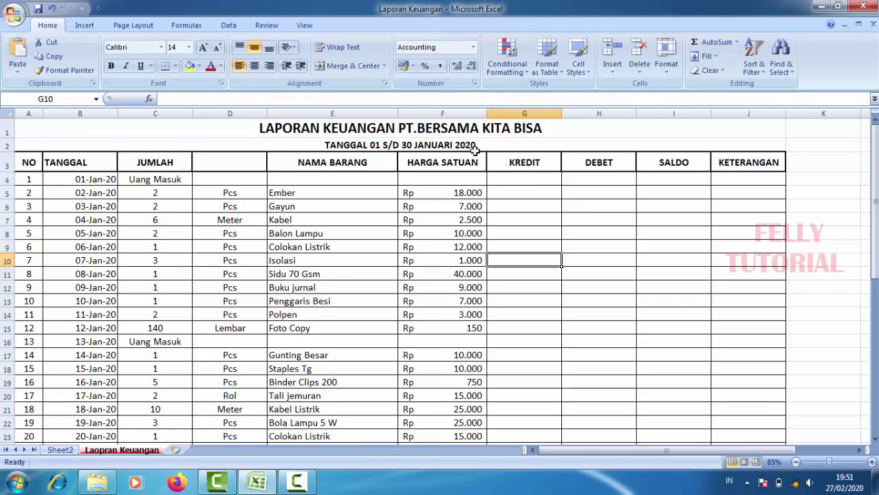
pyautogui.click(447, 112)
pyautogui.moveTo(447, 112); pyautogui.dragTo(650, 118)
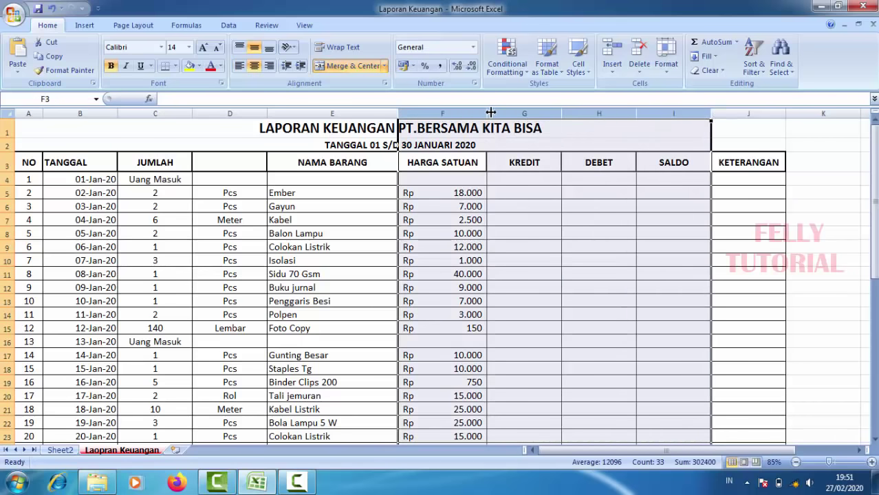
pyautogui.moveTo(490, 112); pyautogui.dragTo(485, 114)
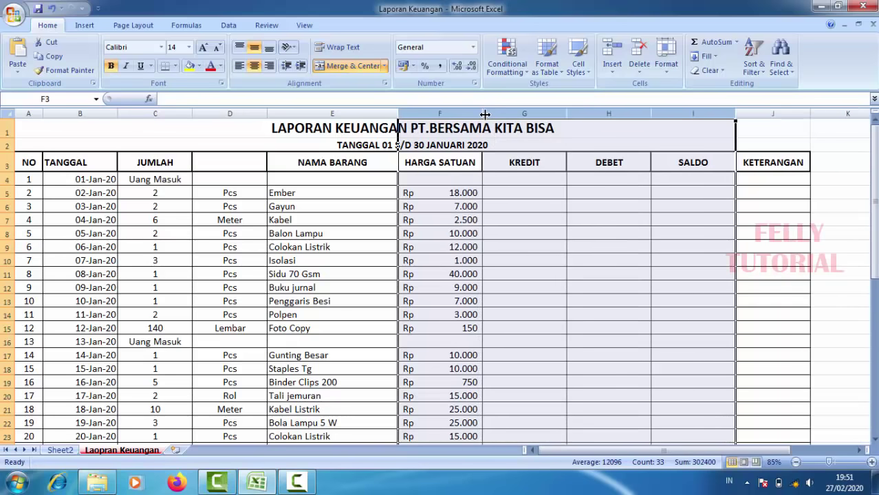
pyautogui.click(795, 128)
# Widen the KETERANGAN column J to 30.
pyautogui.moveTo(810, 114); pyautogui.dragTo(858, 114)
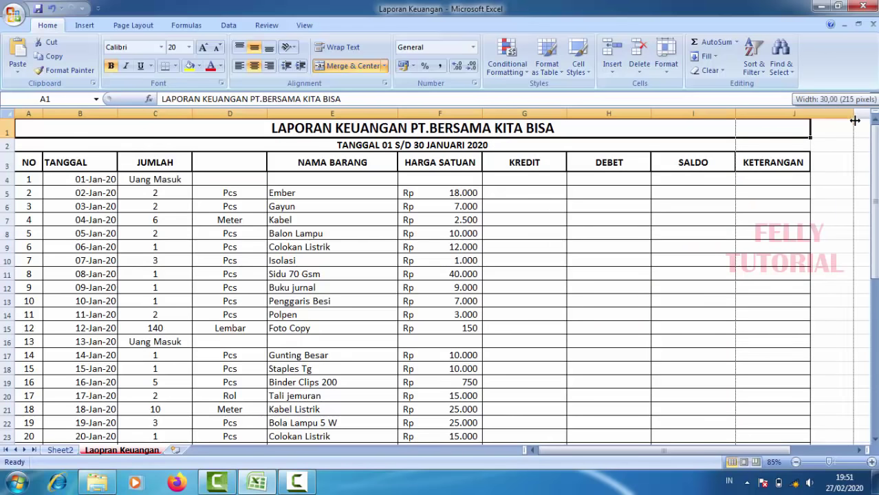
pyautogui.click(812, 218)
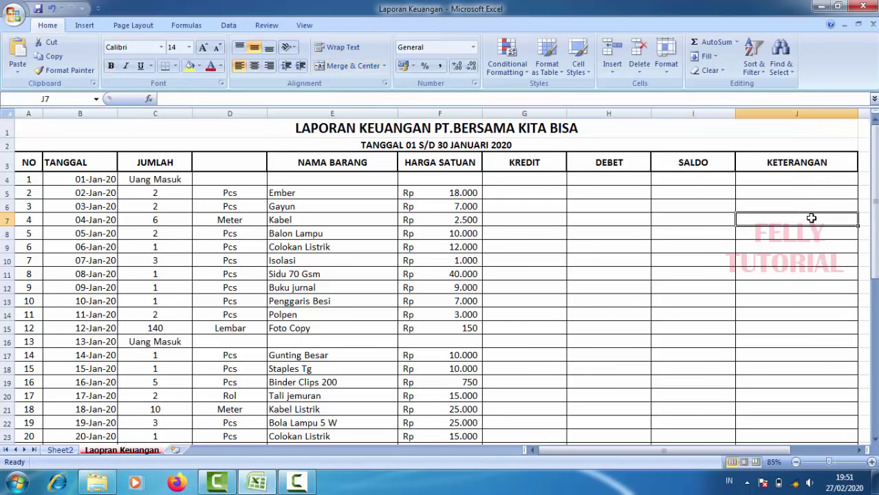
pyautogui.click(781, 179)
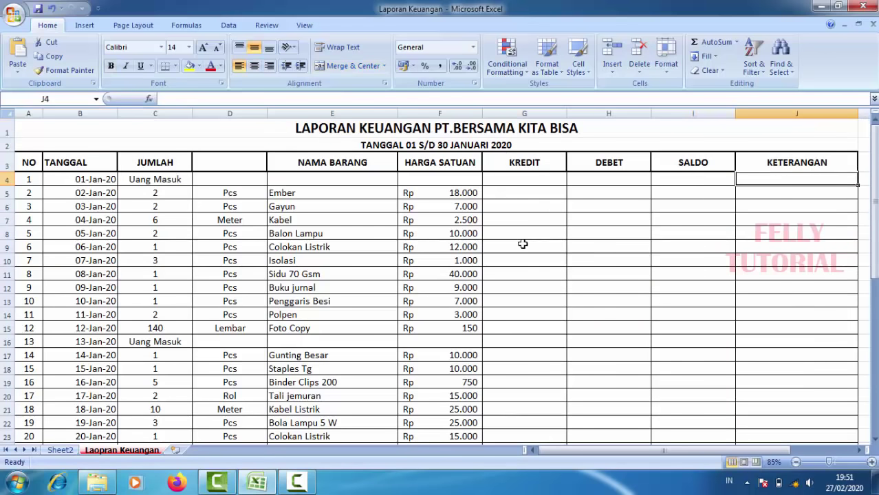
pyautogui.click(167, 180)
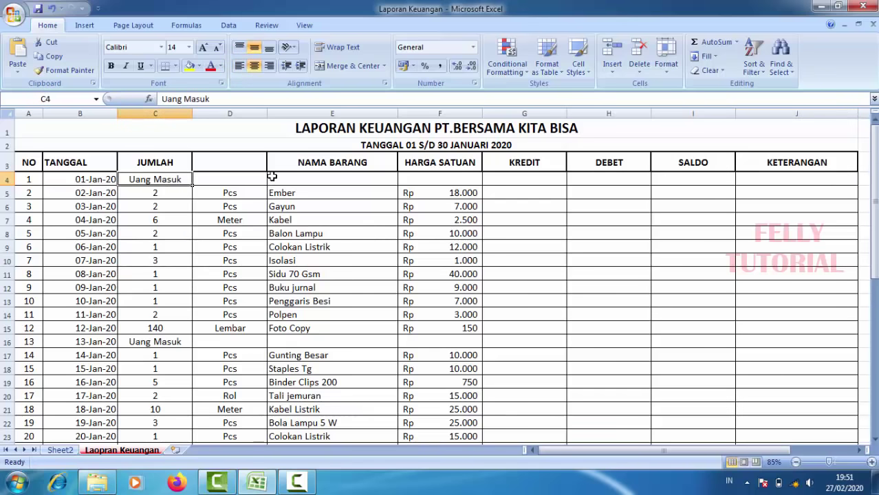
# Enter the heading SATUAN in cell D3.
pyautogui.click(160, 165)
pyautogui.click(214, 170)
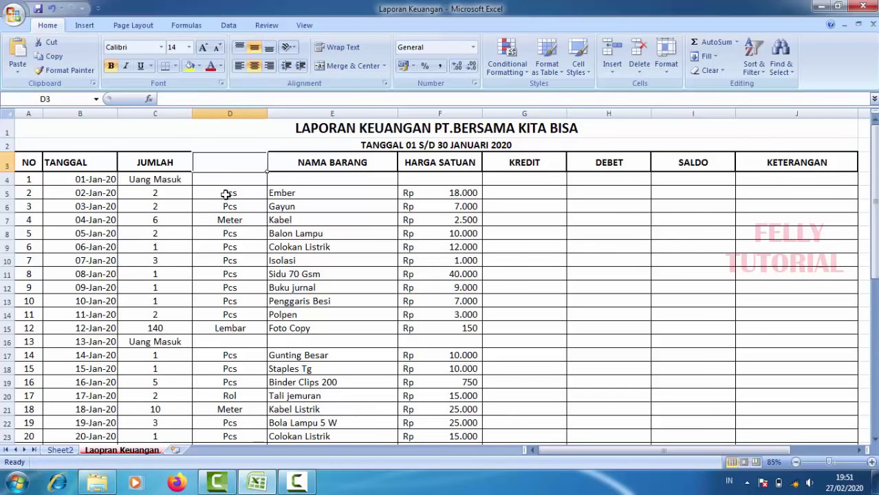
pyautogui.write('s')
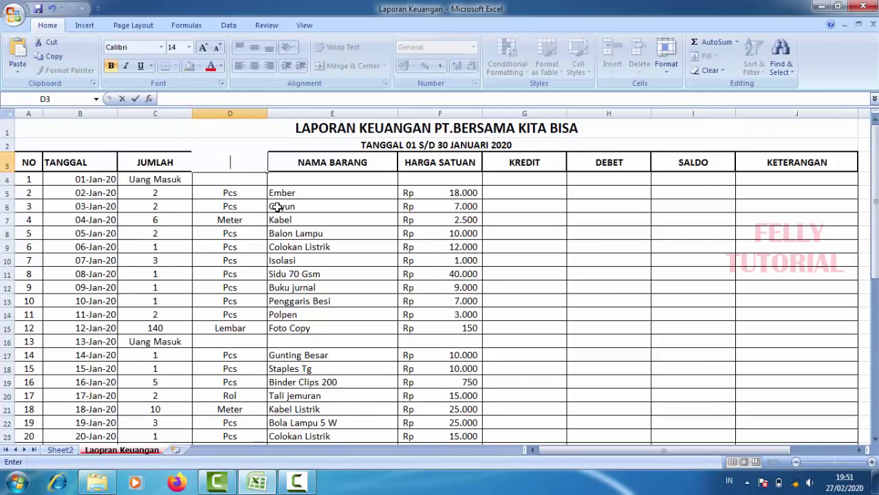
pyautogui.write('SATUAN')
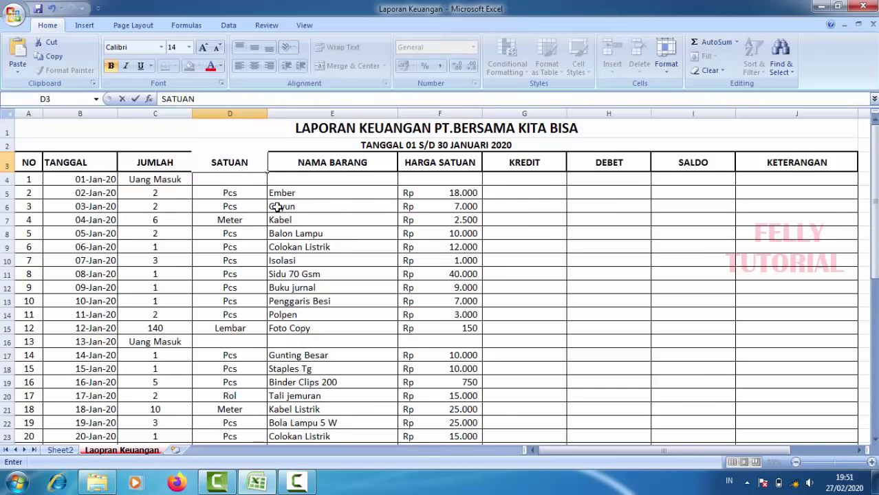
pyautogui.click(295, 249)
# Merge and center the Uang Masuk labels across C4:F4 and C16:F16.
pyautogui.click(165, 181)
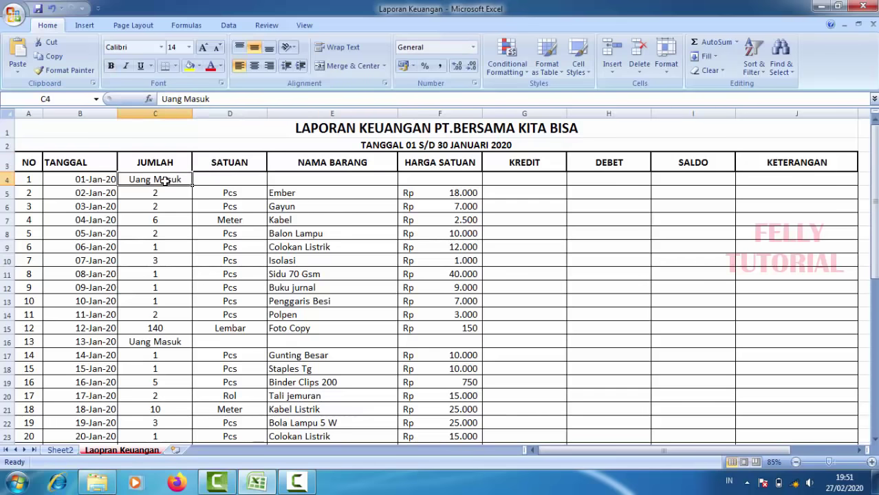
pyautogui.click(235, 180)
pyautogui.click(323, 181)
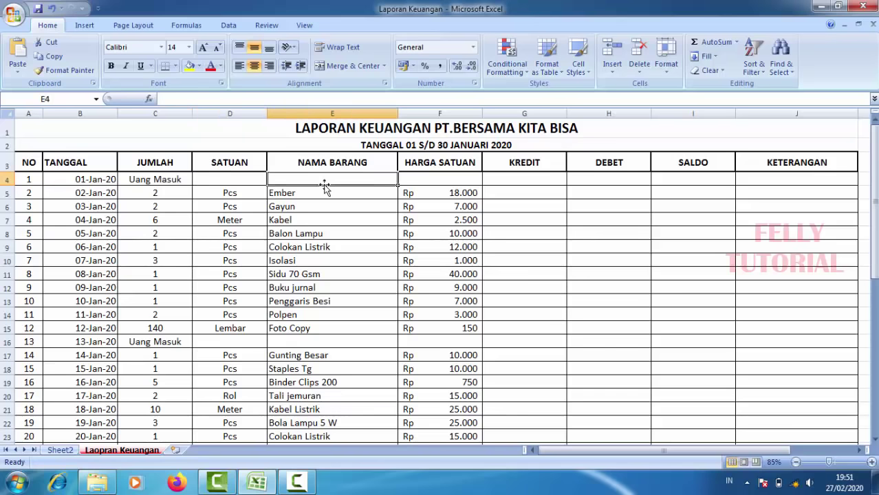
pyautogui.click(438, 177)
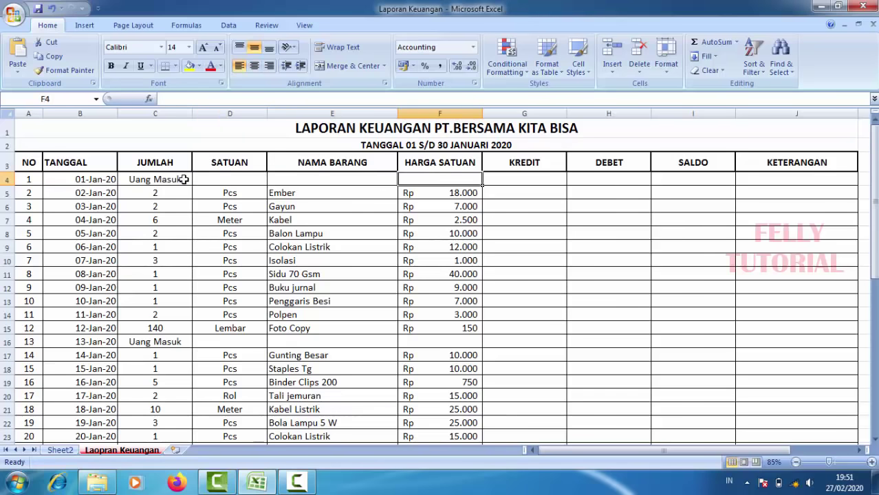
pyautogui.moveTo(174, 178); pyautogui.dragTo(435, 177)
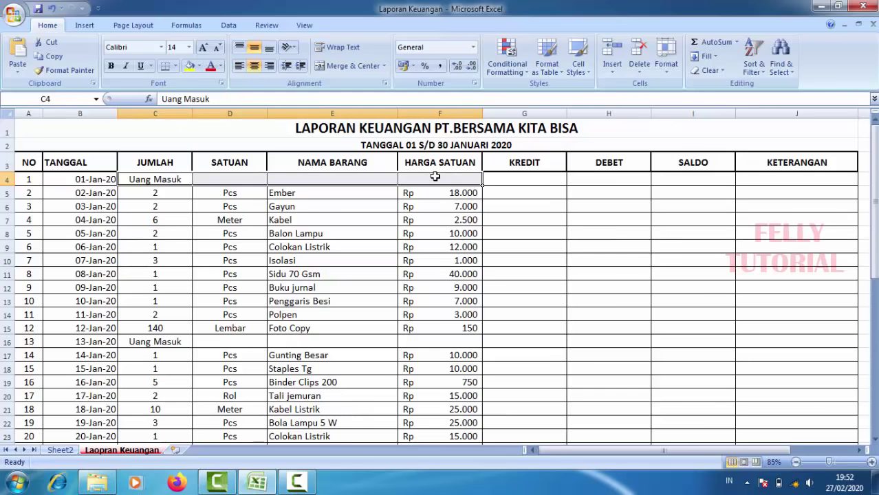
pyautogui.click(320, 66)
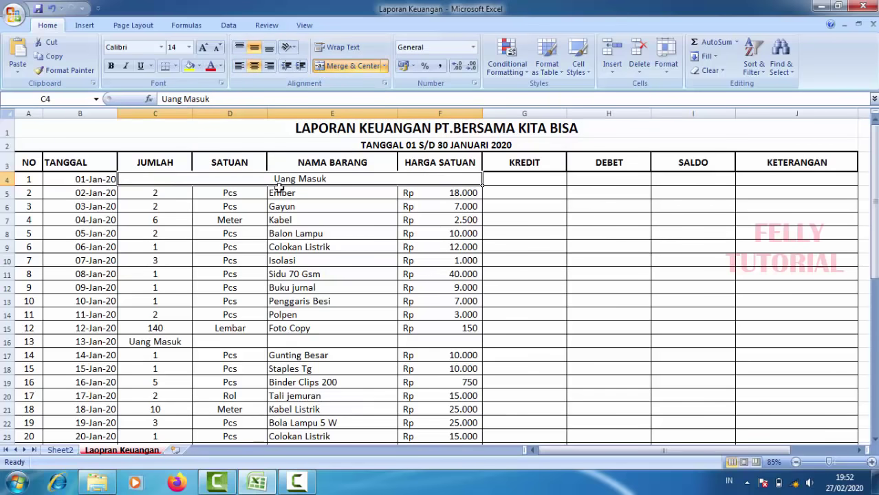
pyautogui.moveTo(155, 341); pyautogui.dragTo(404, 342)
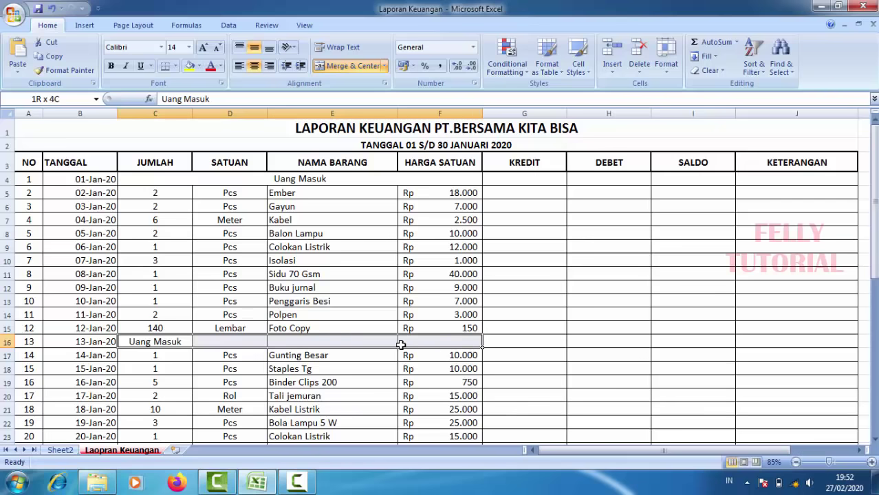
pyautogui.click(324, 66)
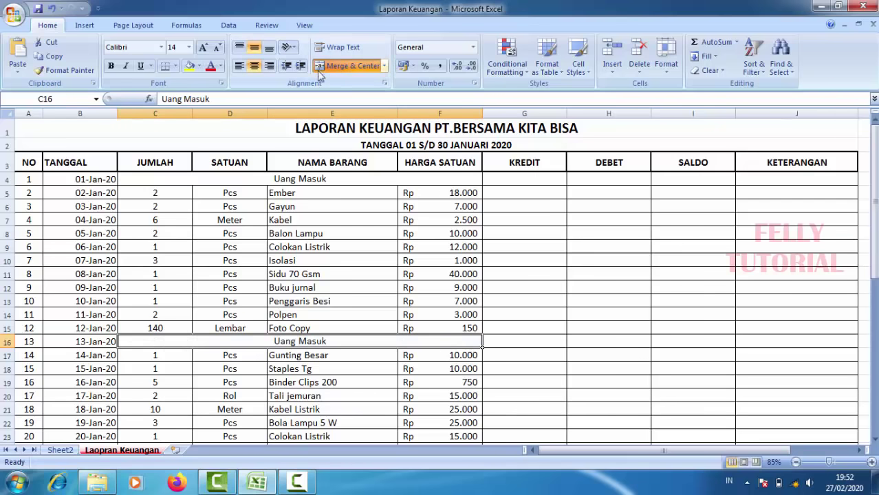
pyautogui.click(295, 260)
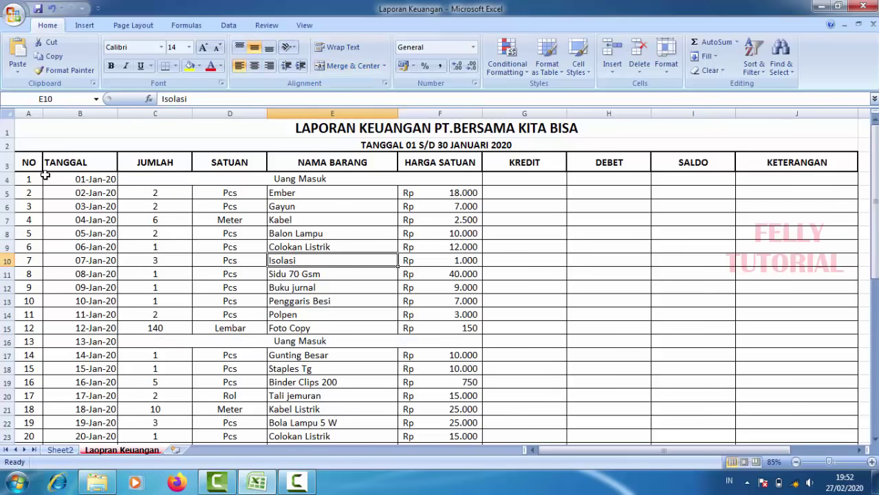
pyautogui.moveTo(36, 164)
pyautogui.mouseDown()
pyautogui.moveTo(676, 177)
pyautogui.moveTo(795, 163)
pyautogui.mouseUp()
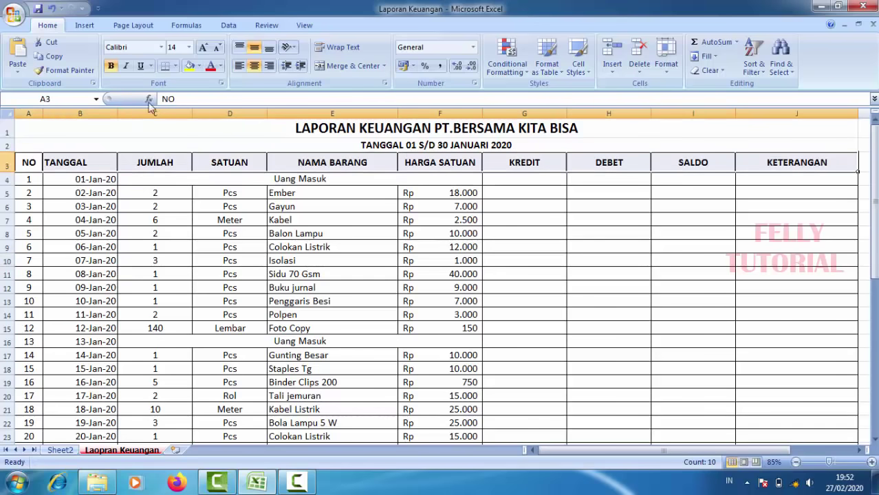
# Fill the header row light blue and the row 4 Uang Masuk cell green.
pyautogui.click(199, 66)
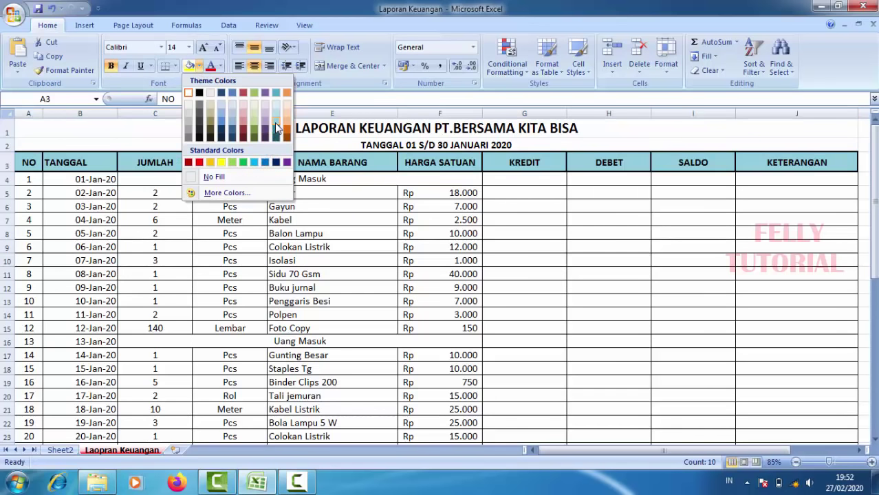
pyautogui.click(276, 128)
pyautogui.click(205, 180)
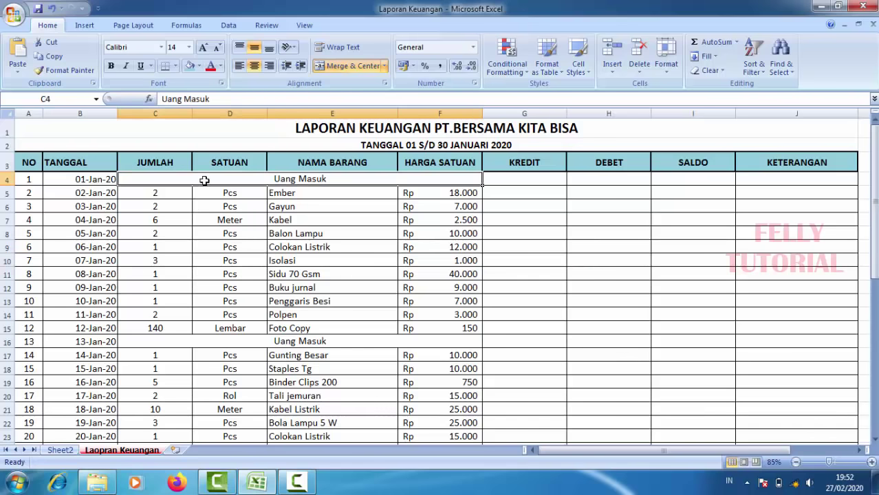
pyautogui.click(199, 66)
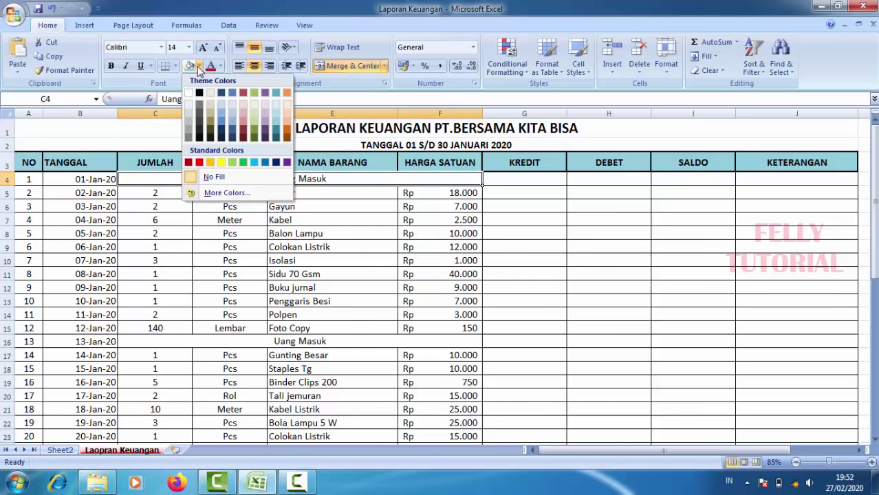
pyautogui.click(232, 162)
pyautogui.click(303, 238)
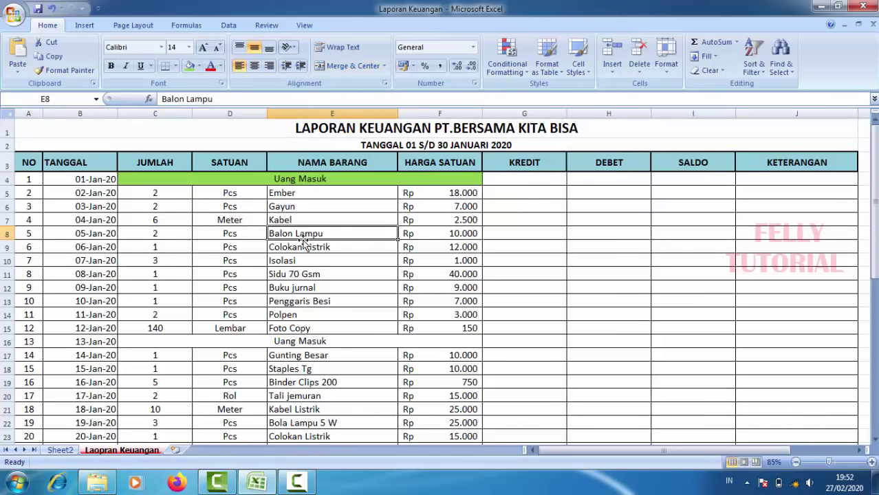
# Apply the same green fill to the row 16 Uang Masuk cell.
pyautogui.click(260, 342)
pyautogui.click(190, 66)
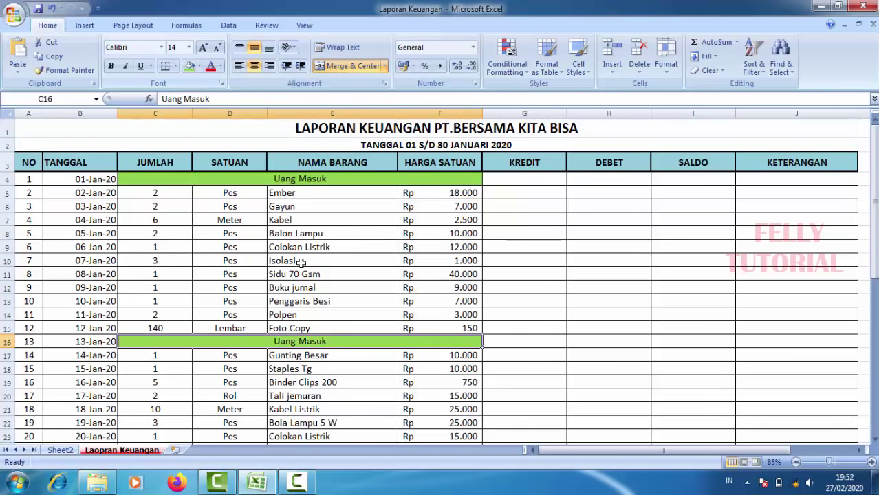
pyautogui.click(326, 304)
pyautogui.click(224, 234)
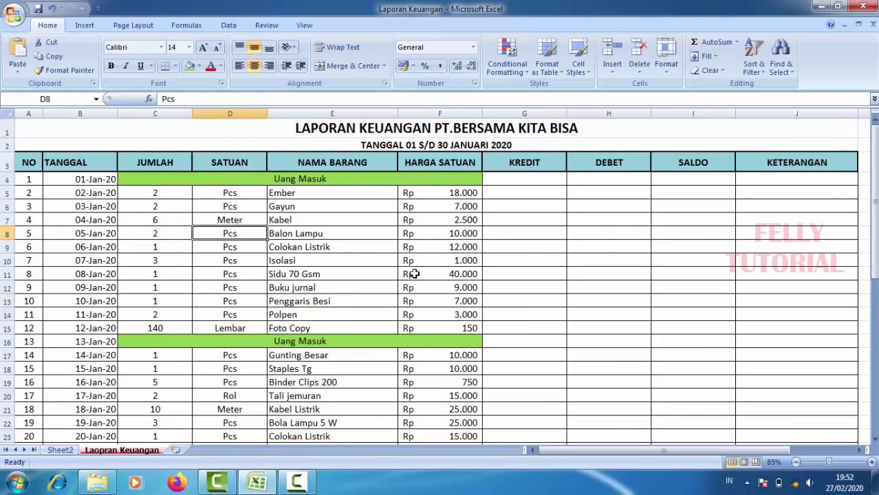
pyautogui.scroll(-3, 444, 273)
pyautogui.scroll(-1, 444, 274)
pyautogui.scroll(4, 444, 274)
pyautogui.scroll(1, 319, 293)
pyautogui.click(325, 237)
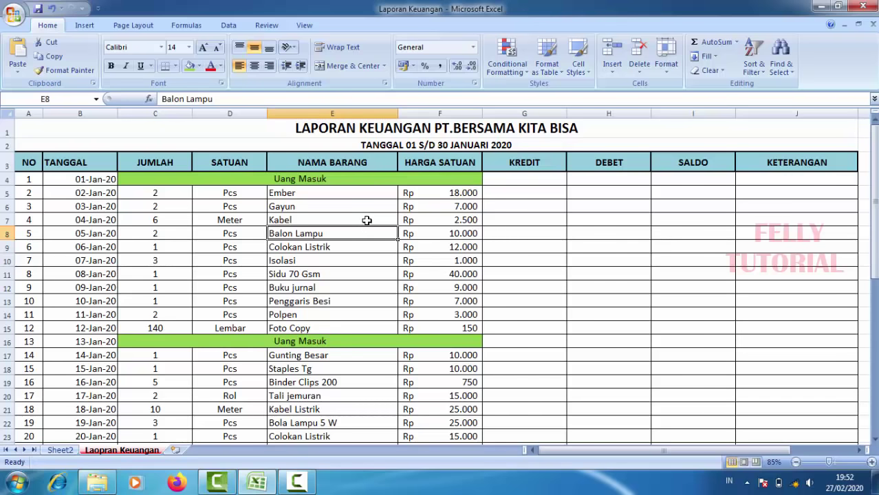
# Center the TANGGAL dates in column B and narrow that column.
pyautogui.click(80, 111)
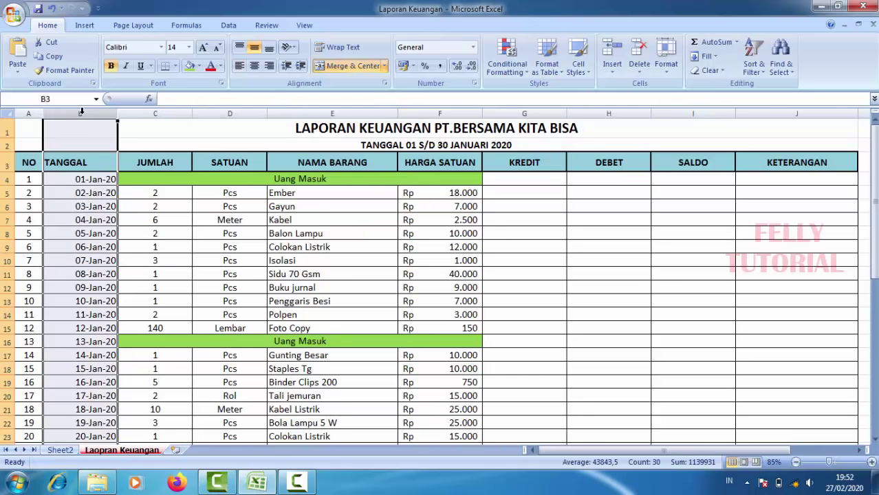
pyautogui.click(254, 66)
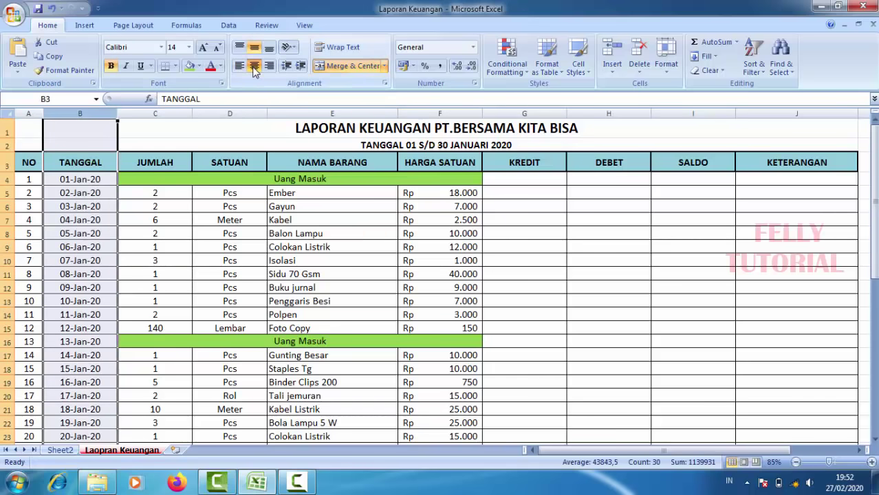
pyautogui.click(137, 124)
pyautogui.moveTo(117, 113); pyautogui.dragTo(107, 112)
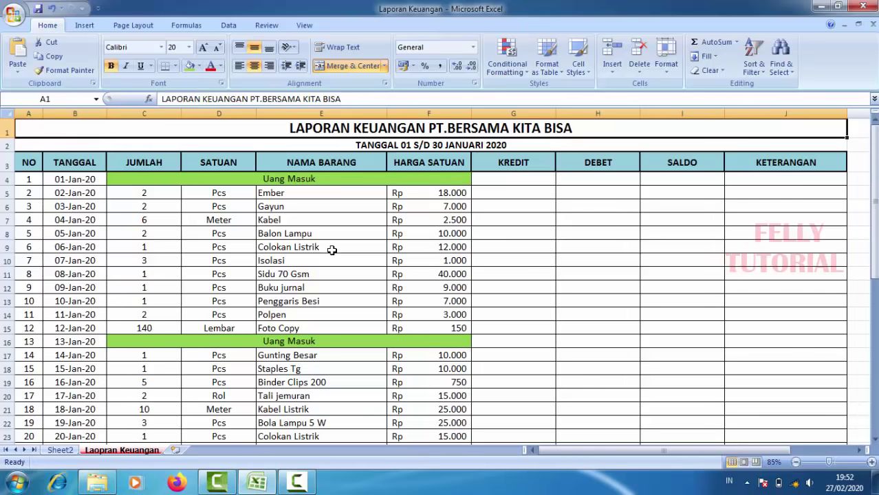
pyautogui.click(331, 251)
# Inspect the number formats of the KREDIT and unit price cells.
pyautogui.scroll(-5, 427, 248)
pyautogui.scroll(4, 523, 244)
pyautogui.scroll(1, 591, 275)
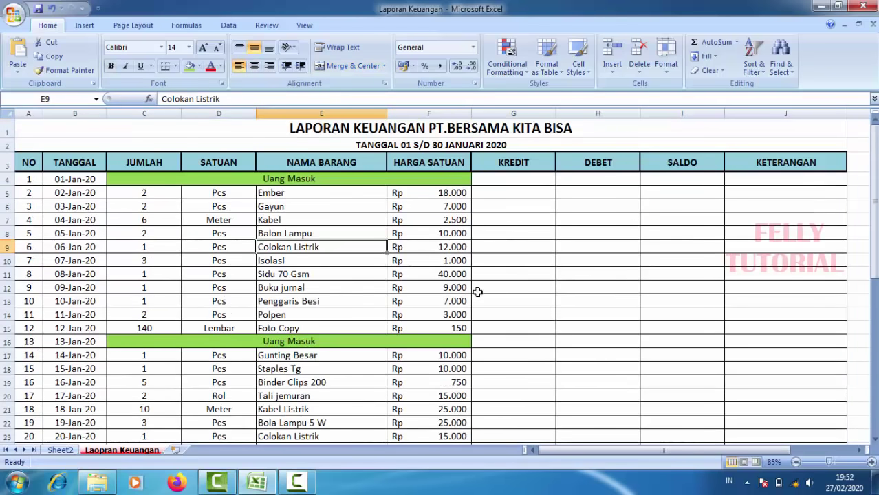
pyautogui.click(519, 194)
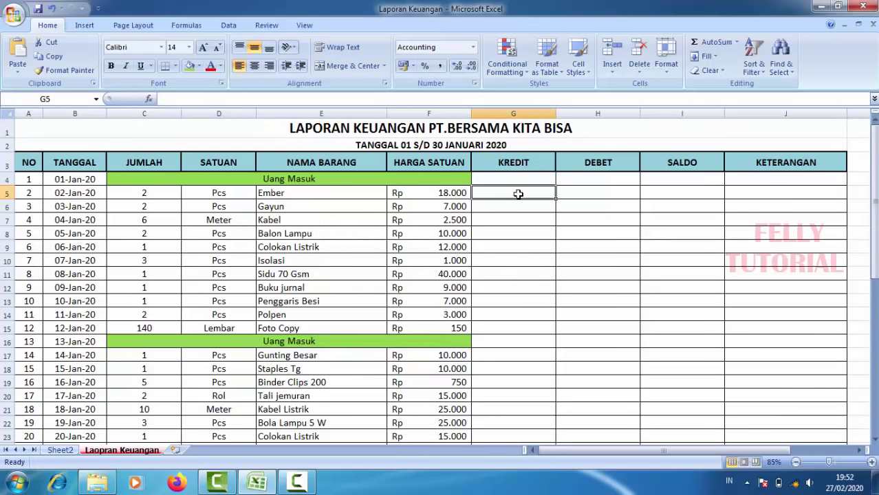
pyautogui.click(439, 214)
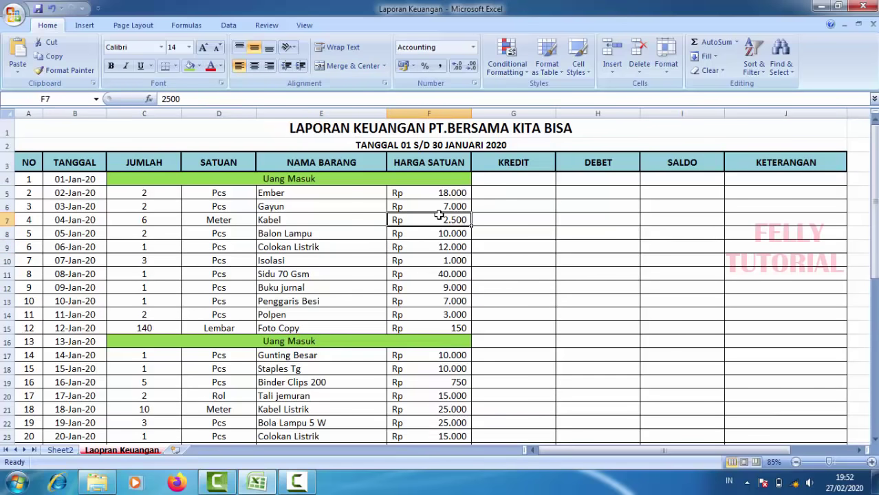
pyautogui.click(446, 245)
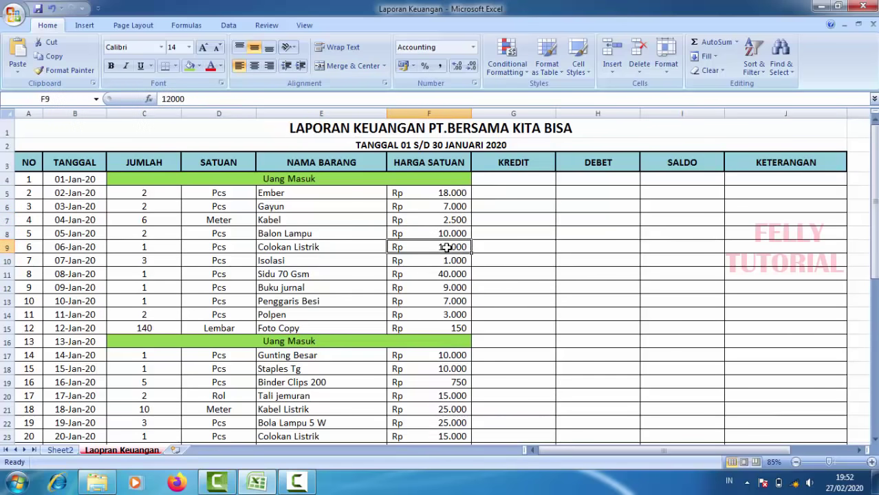
pyautogui.click(524, 163)
pyautogui.click(512, 194)
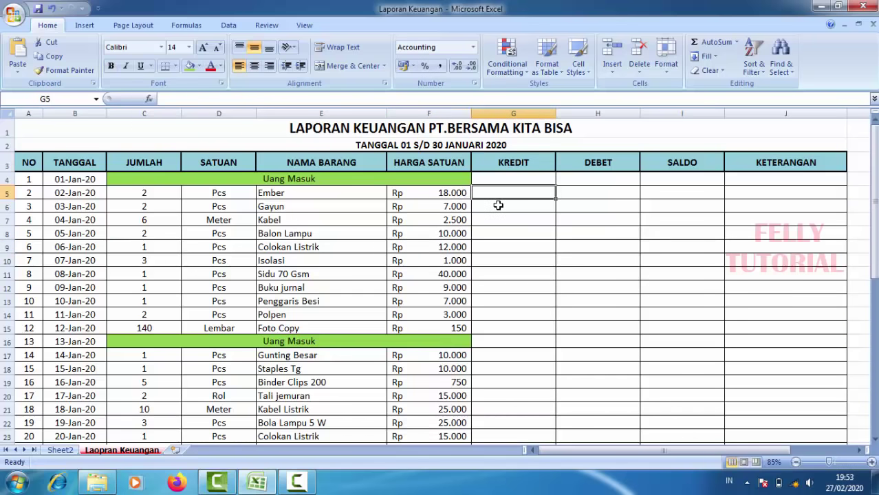
# Enter the formula =C5*F5 in KREDIT cell G5.
pyautogui.write('=')
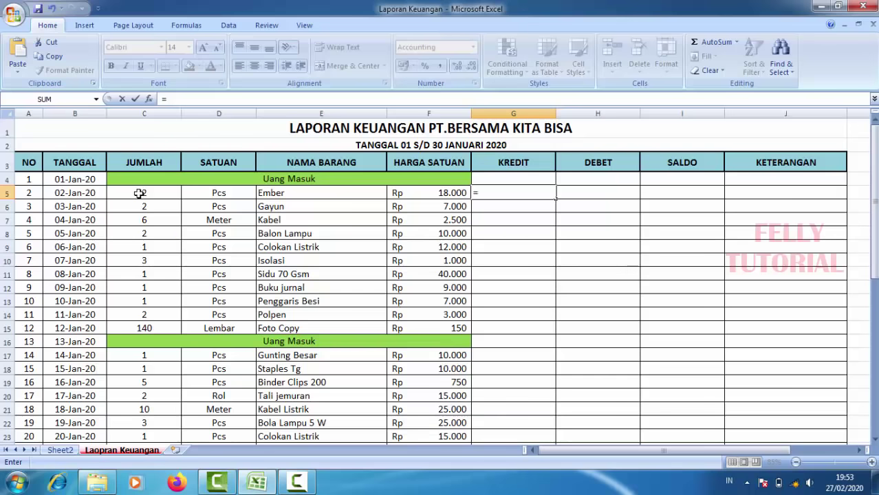
pyautogui.click(139, 193)
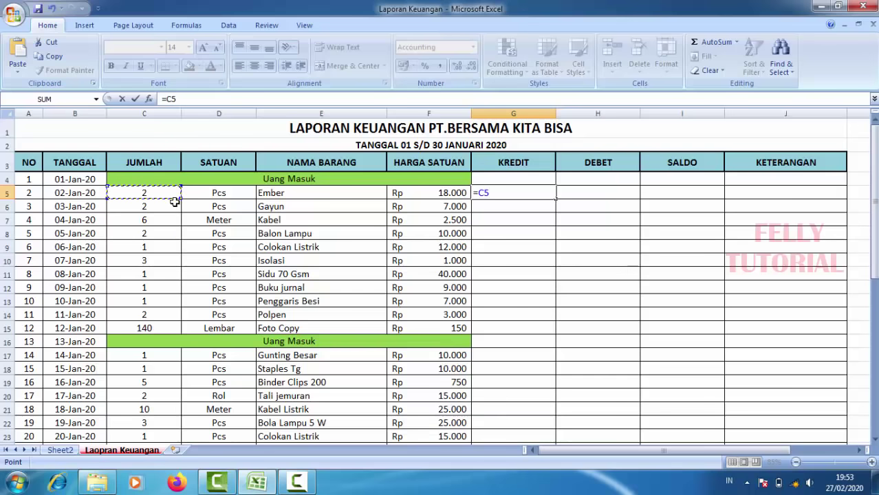
pyautogui.write('*')
pyautogui.click(413, 193)
pyautogui.press('Return')
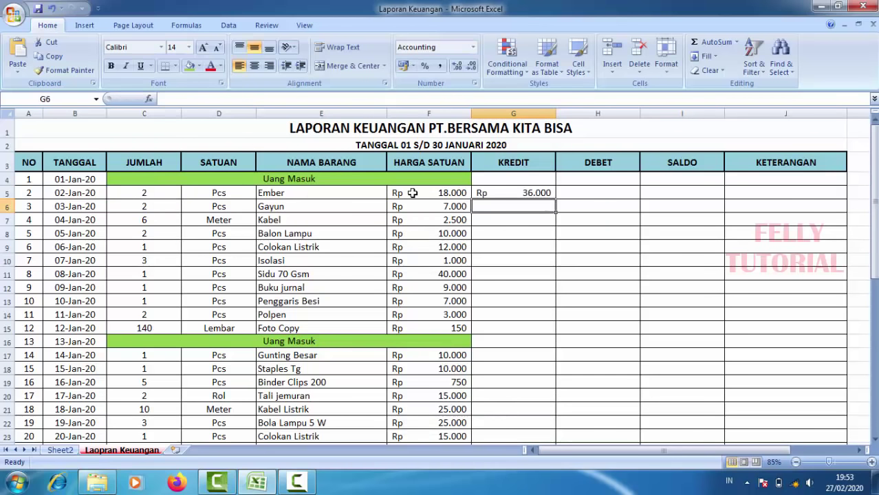
# Copy the G5 formula down to G30 and delete the #VALUE! result in G16.
pyautogui.click(493, 193)
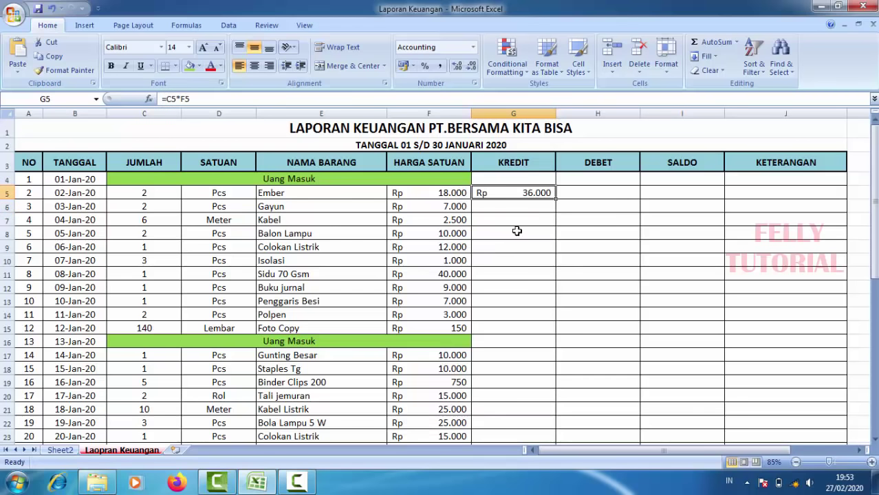
pyautogui.moveTo(555, 198); pyautogui.dragTo(573, 458)
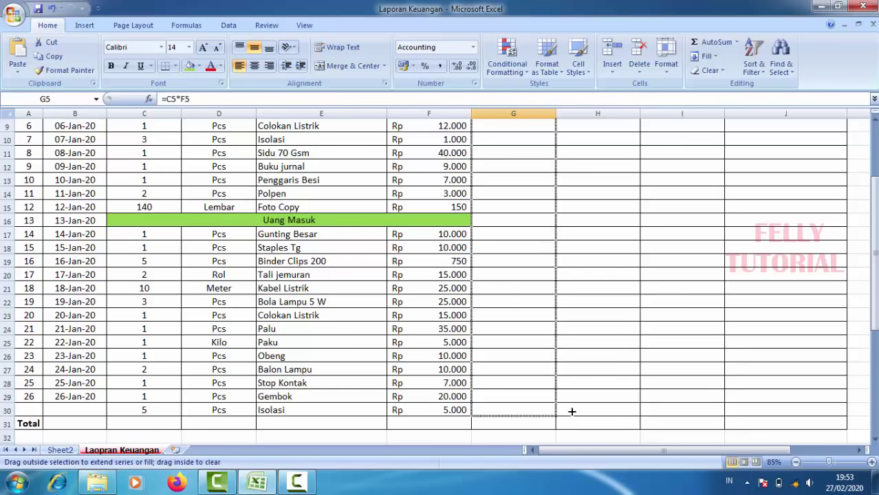
pyautogui.moveTo(573, 457); pyautogui.dragTo(568, 412)
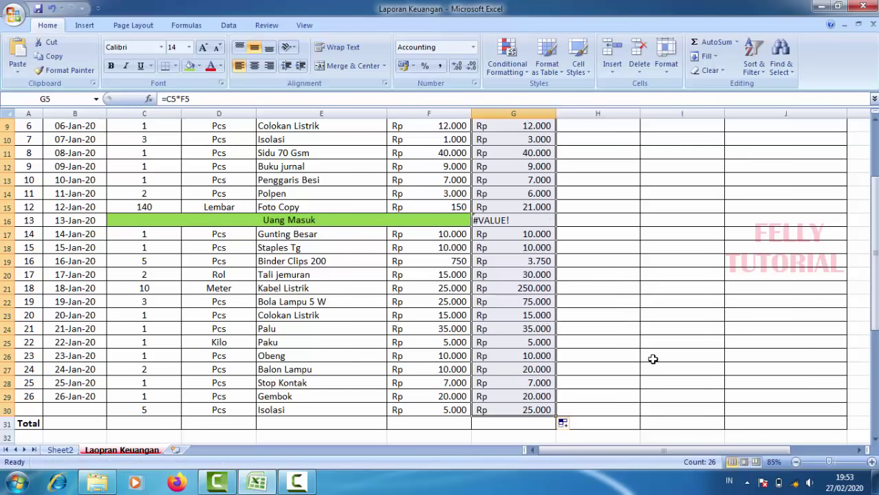
pyautogui.scroll(3, 653, 359)
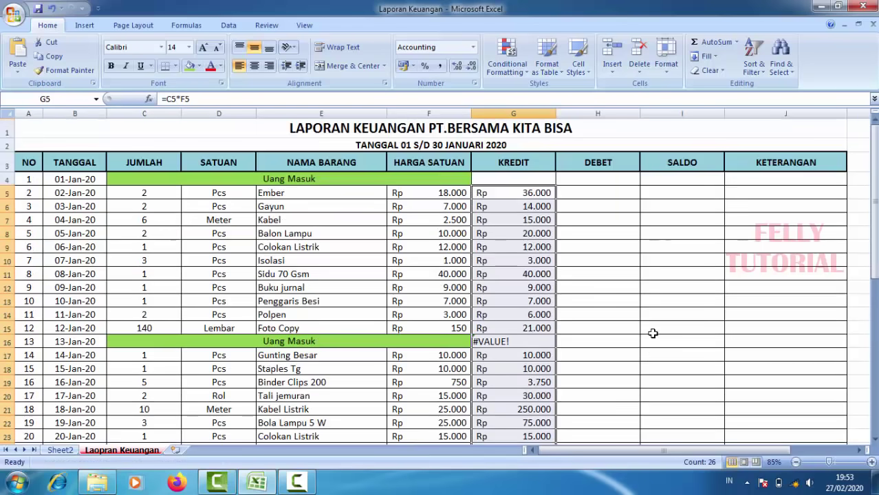
pyautogui.click(507, 342)
pyautogui.press('Delete')
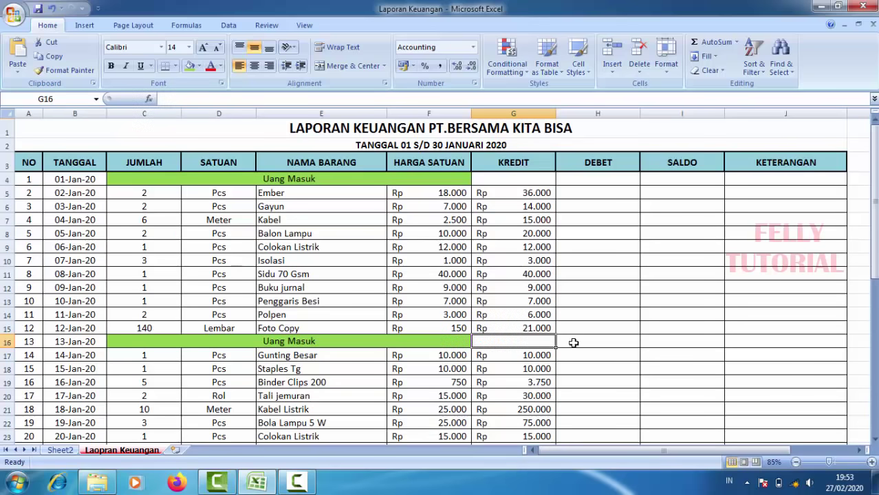
pyautogui.click(507, 221)
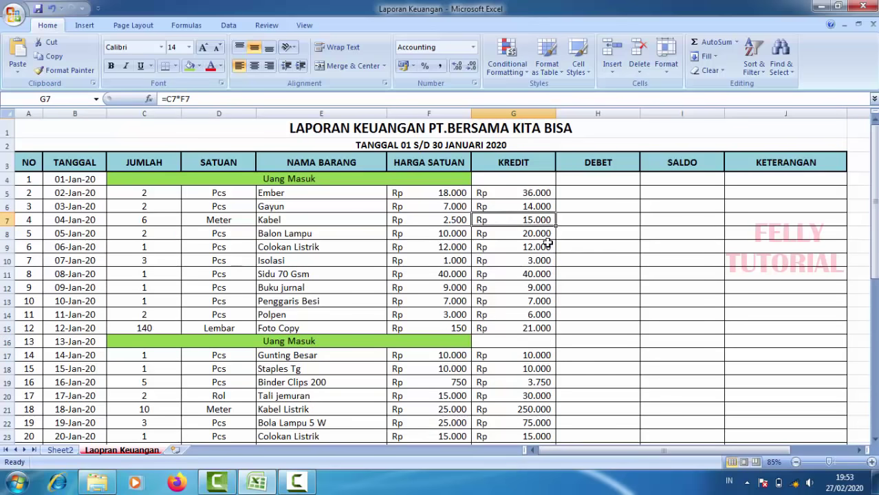
pyautogui.scroll(-5, 544, 251)
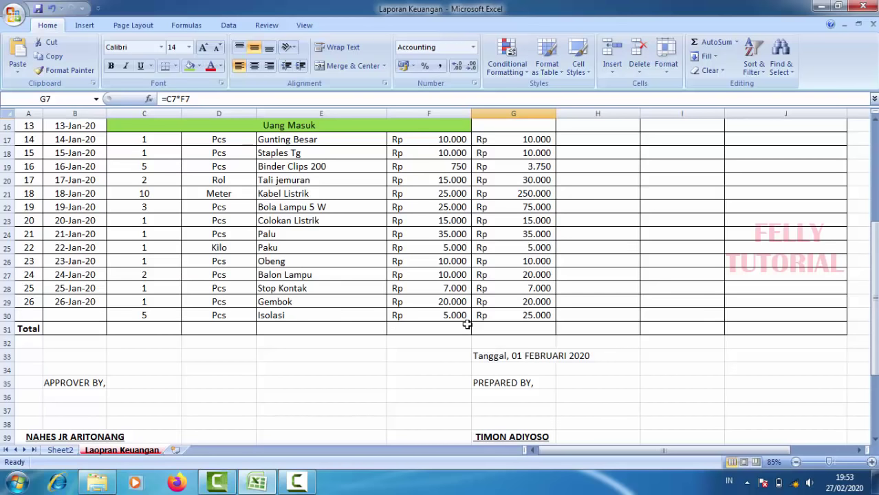
# Merge A31:F31 into one cell with a right-aligned 'Total >>>' label.
pyautogui.click(503, 332)
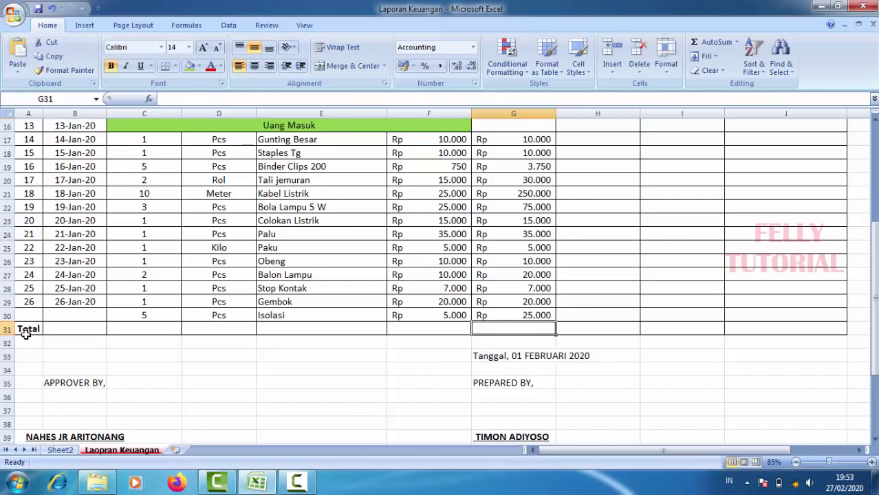
pyautogui.moveTo(25, 333); pyautogui.dragTo(419, 329)
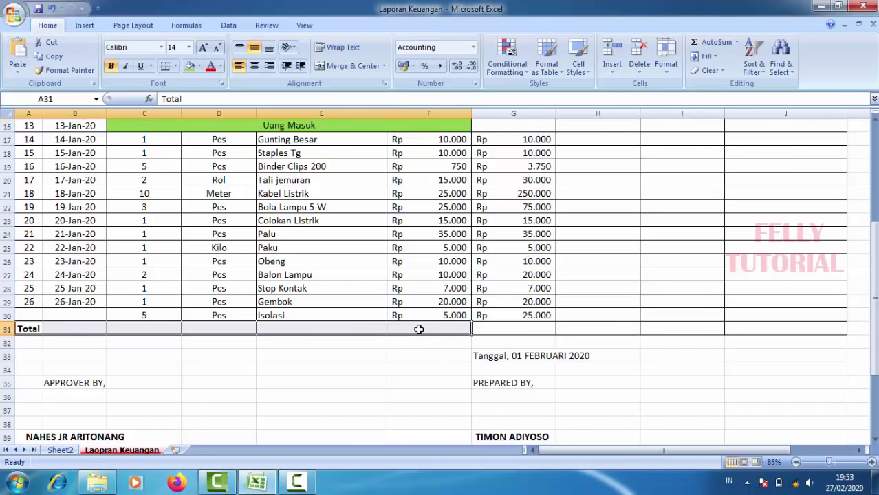
pyautogui.click(320, 71)
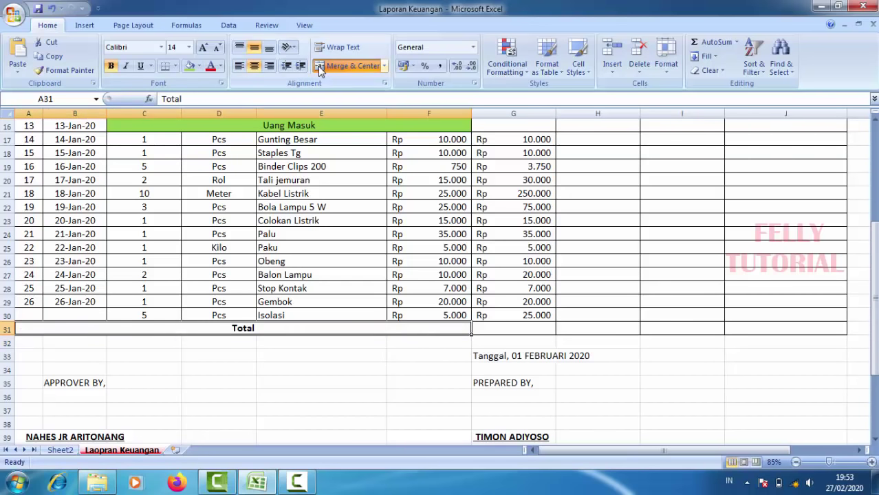
pyautogui.click(313, 343)
pyautogui.click(313, 328)
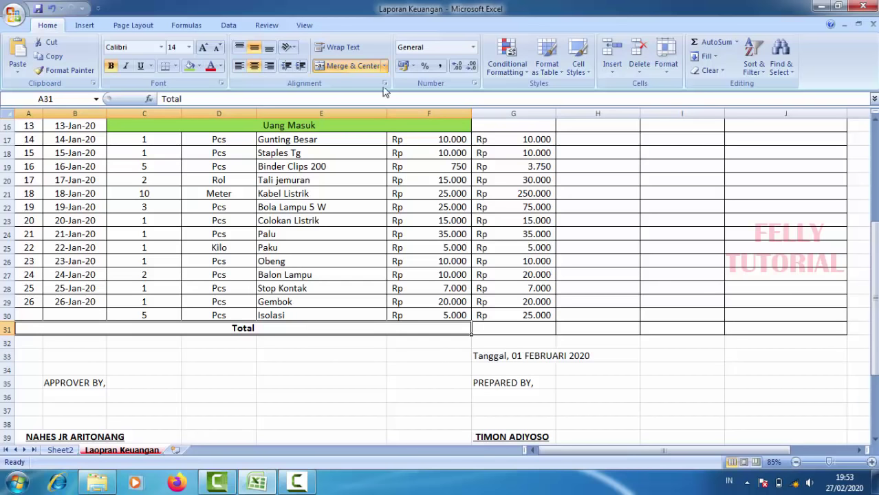
pyautogui.click(194, 100)
pyautogui.write('>>>')
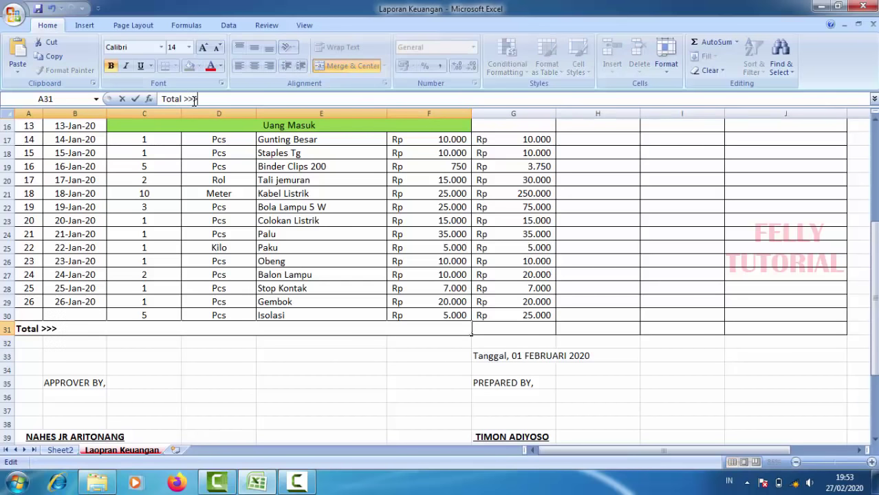
pyautogui.press('Return')
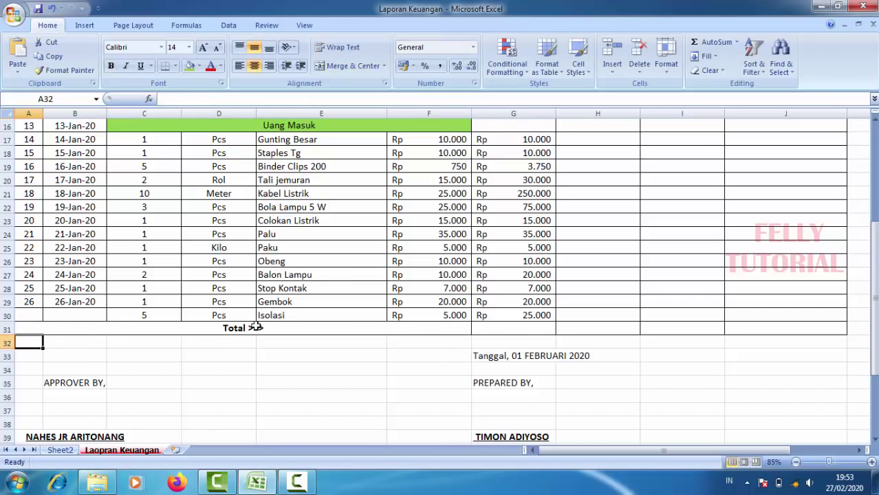
pyautogui.click(255, 328)
pyautogui.click(269, 65)
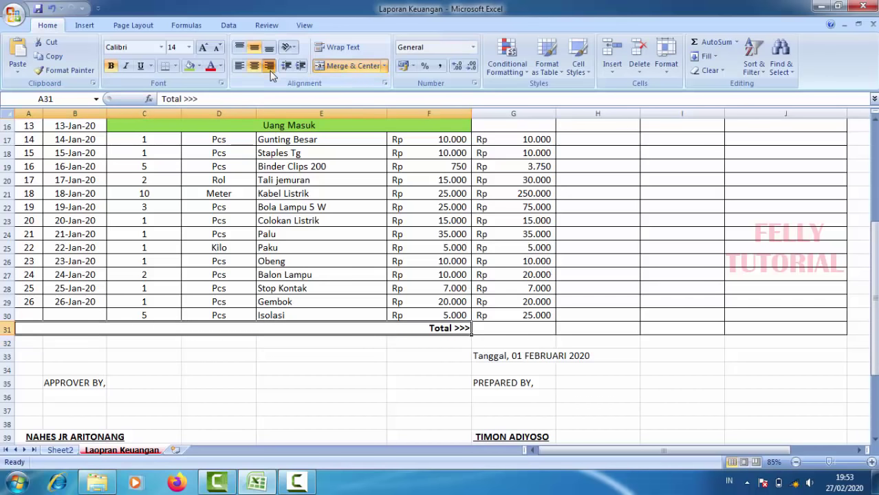
# Add a bottom border to the Total row through Format Cells.
pyautogui.rightClick(360, 329)
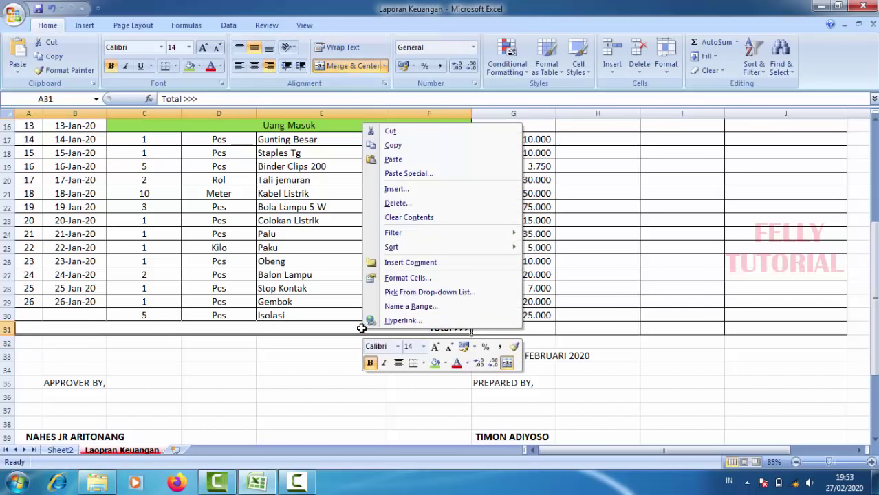
pyautogui.click(406, 278)
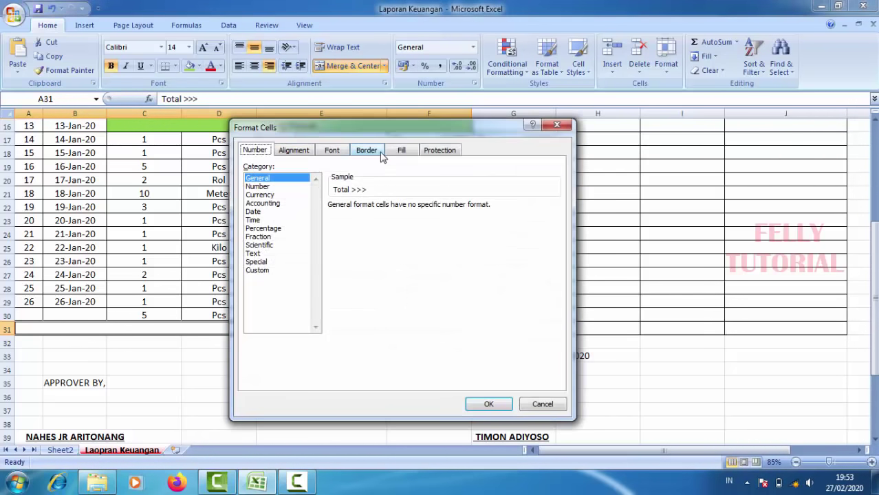
pyautogui.click(380, 153)
pyautogui.click(406, 285)
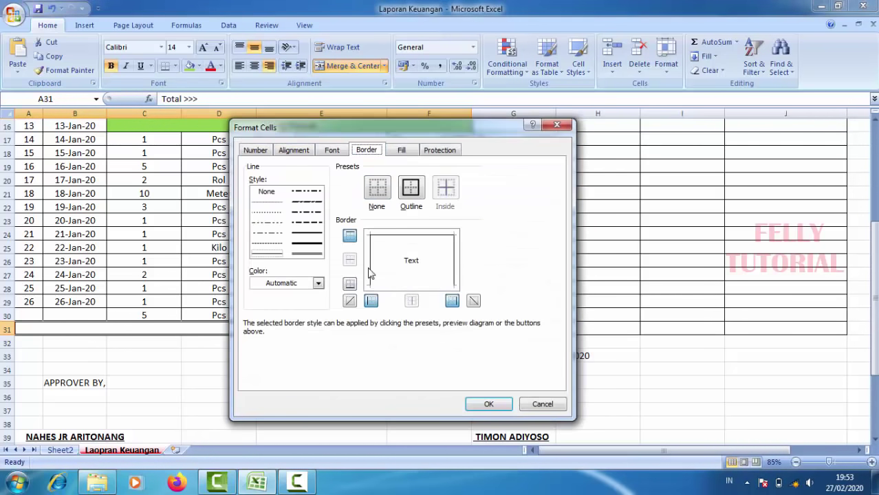
pyautogui.click(485, 404)
pyautogui.click(382, 399)
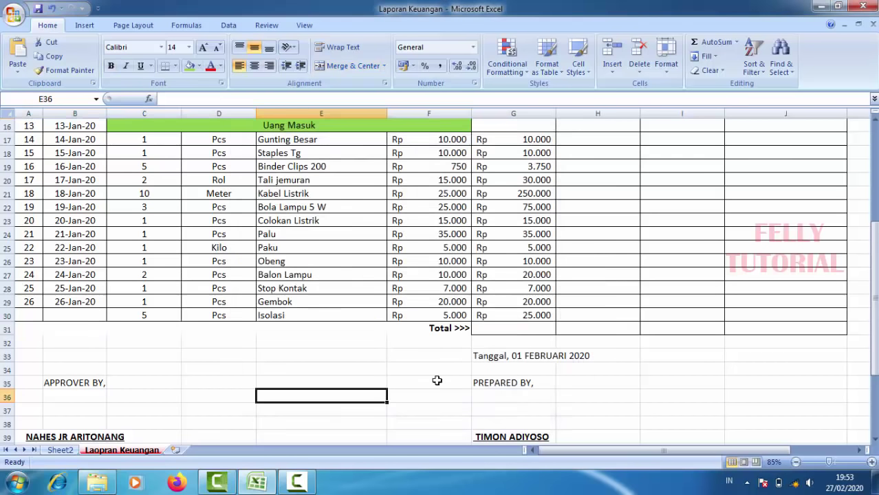
pyautogui.click(526, 329)
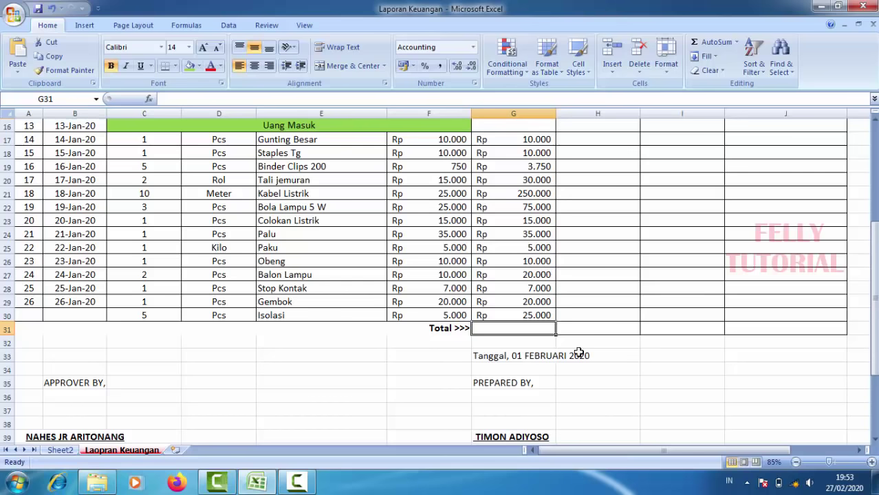
# Enter =SUM(G4:G30) in G31, giving a KREDIT total of Rp 698.750.
pyautogui.write('=SUM')
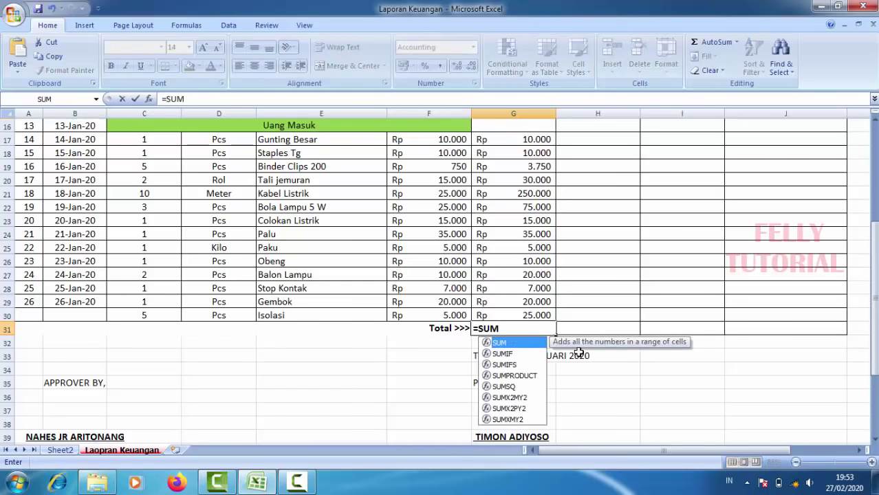
pyautogui.write('(')
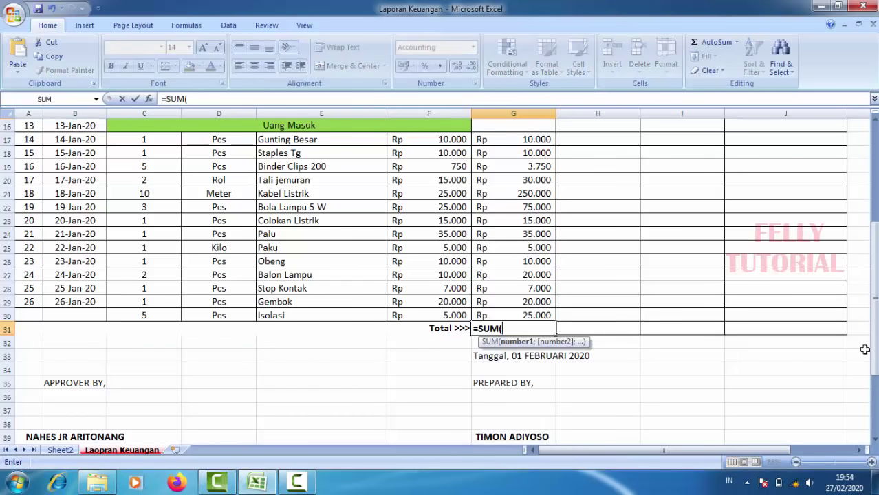
pyautogui.scroll(1, 875, 333)
pyautogui.moveTo(876, 333); pyautogui.dragTo(875, 303)
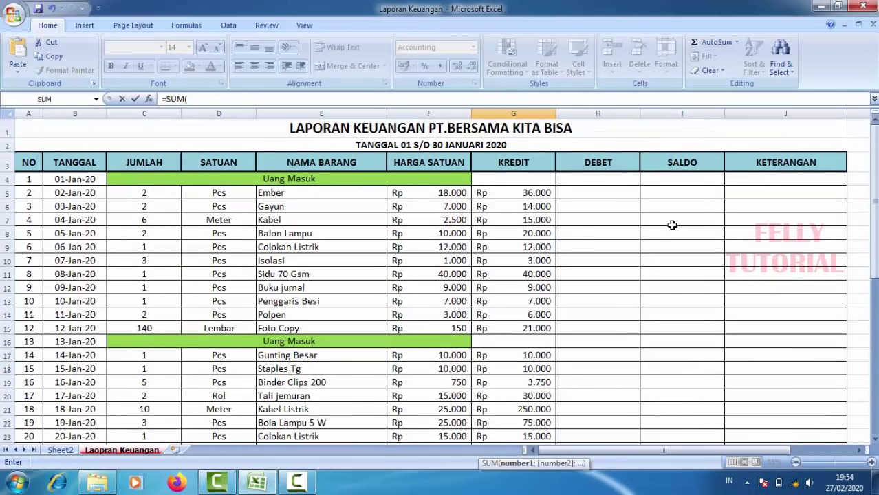
pyautogui.moveTo(499, 181)
pyautogui.mouseDown()
pyautogui.moveTo(511, 486)
pyautogui.moveTo(516, 406)
pyautogui.mouseUp()
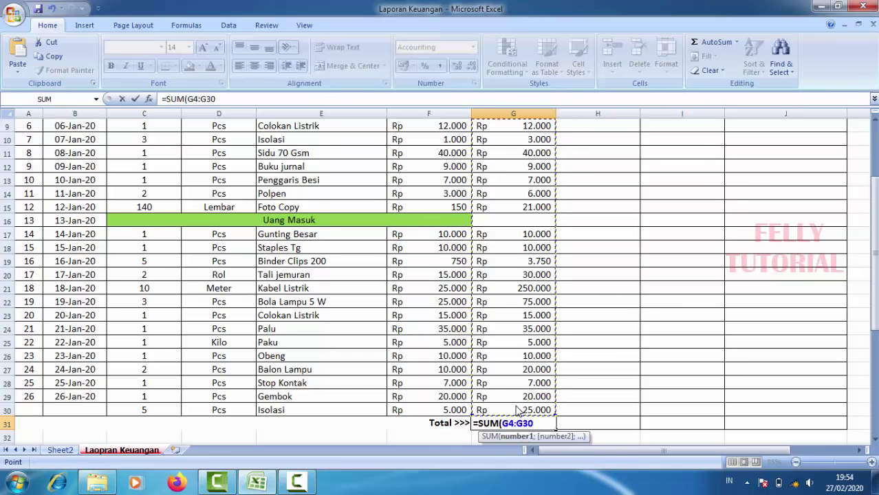
pyautogui.write(')')
pyautogui.press('Return')
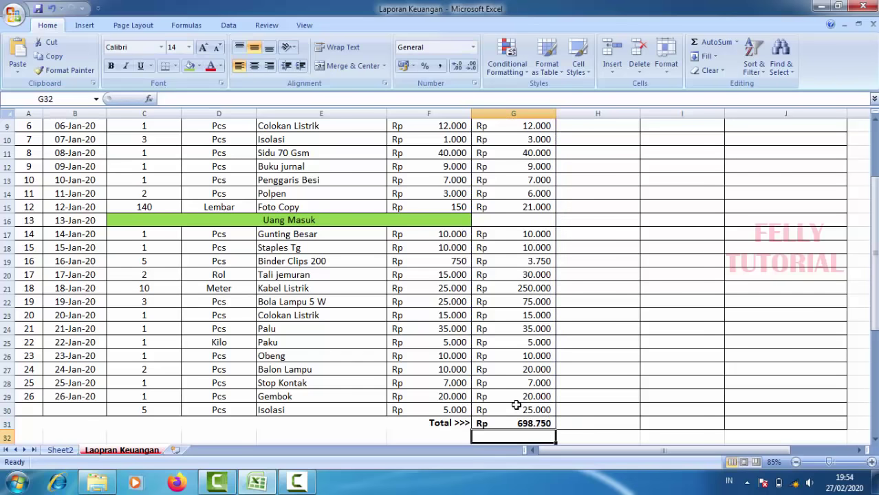
pyautogui.click(539, 424)
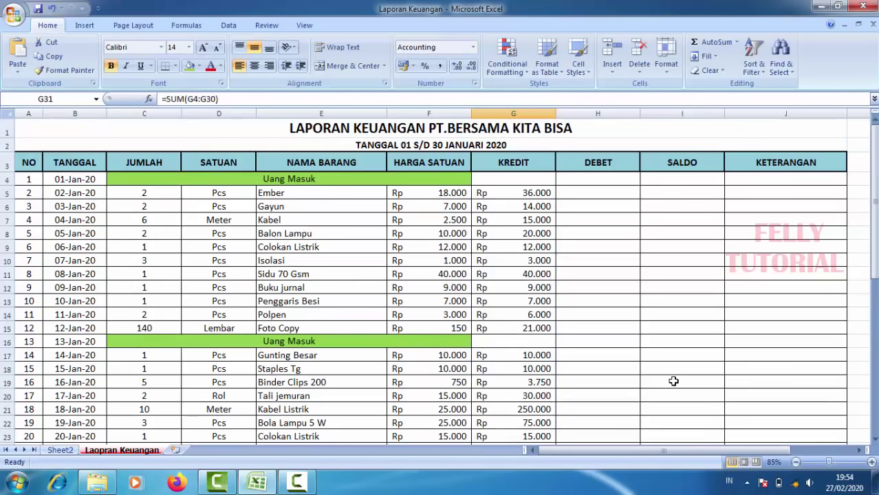
pyautogui.scroll(3, 668, 385)
# Enter 500.000 in H4 as the debet for the 01-Jan-20 Uang Masuk row.
pyautogui.click(599, 193)
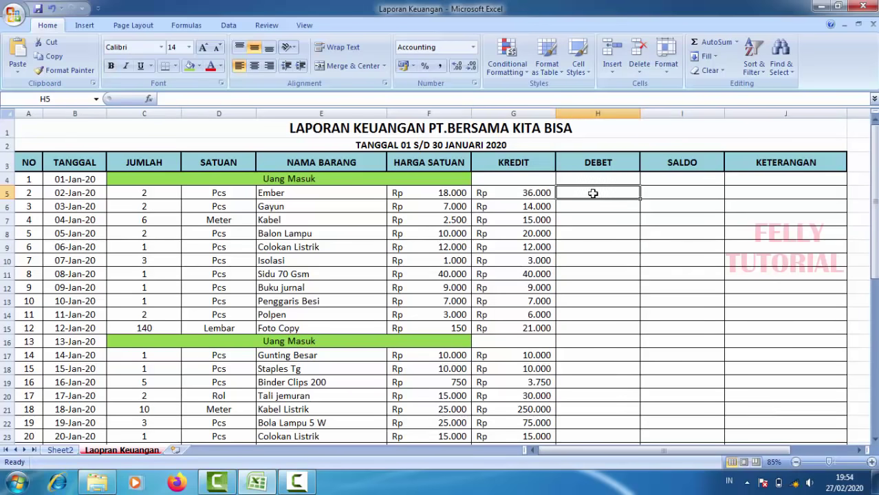
pyautogui.click(583, 178)
pyautogui.click(606, 232)
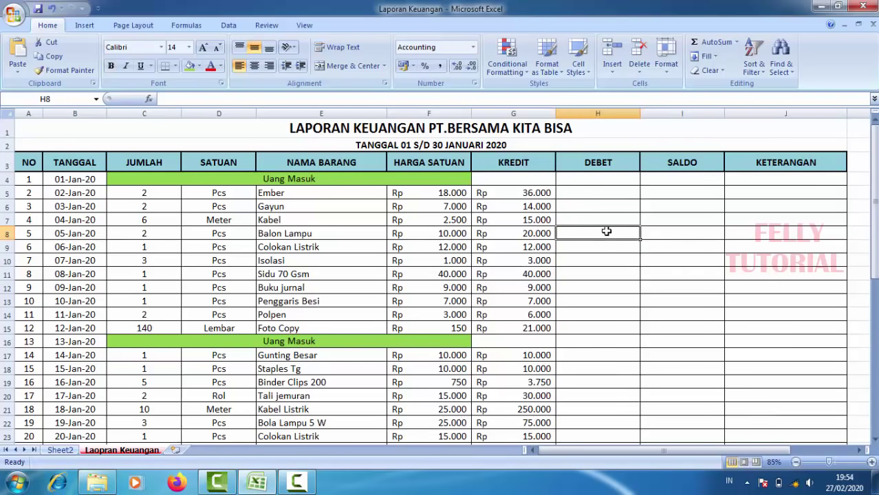
pyautogui.click(588, 179)
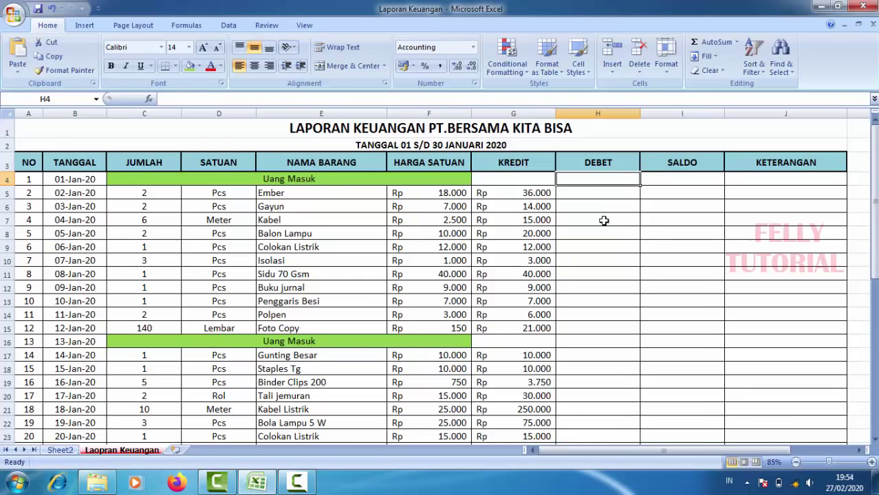
pyautogui.write('100')
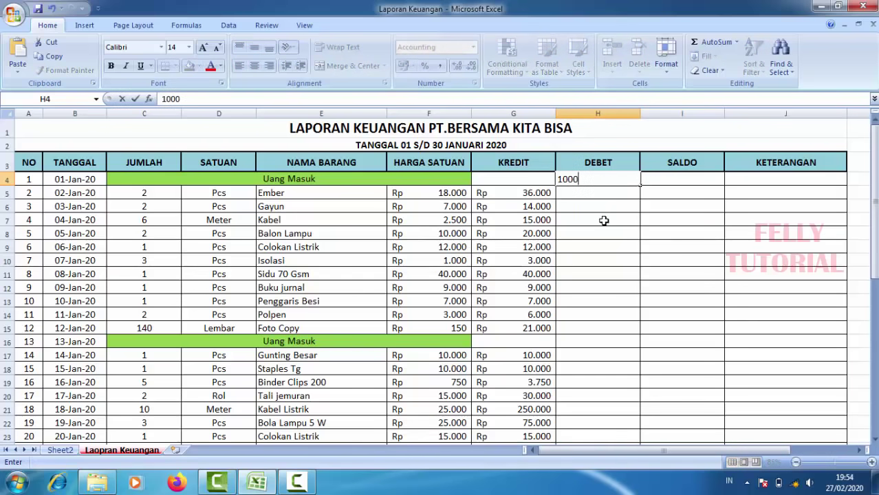
pyautogui.write('0')
pyautogui.press('BackSpace')
pyautogui.press('BackSpace')
pyautogui.press('Return')
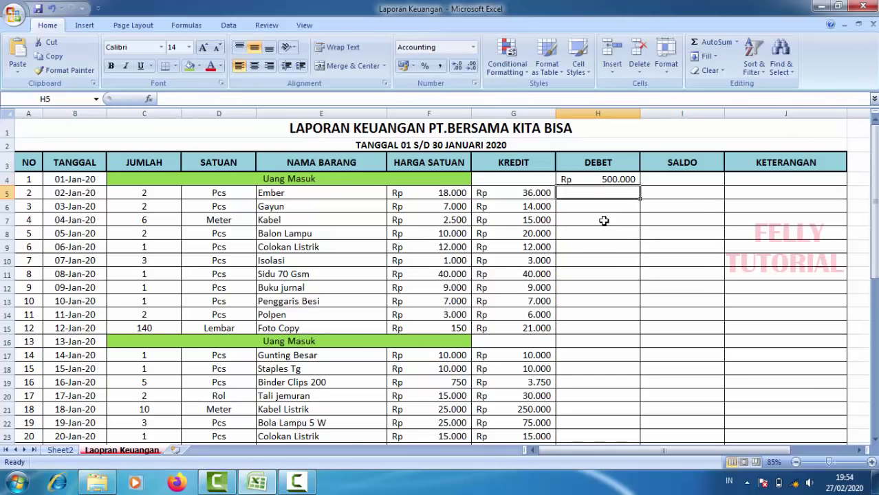
# Enter 500.000 in H16 as the debet for the 13-Jan-20 Uang Masuk row.
pyautogui.click(595, 342)
pyautogui.write('50')
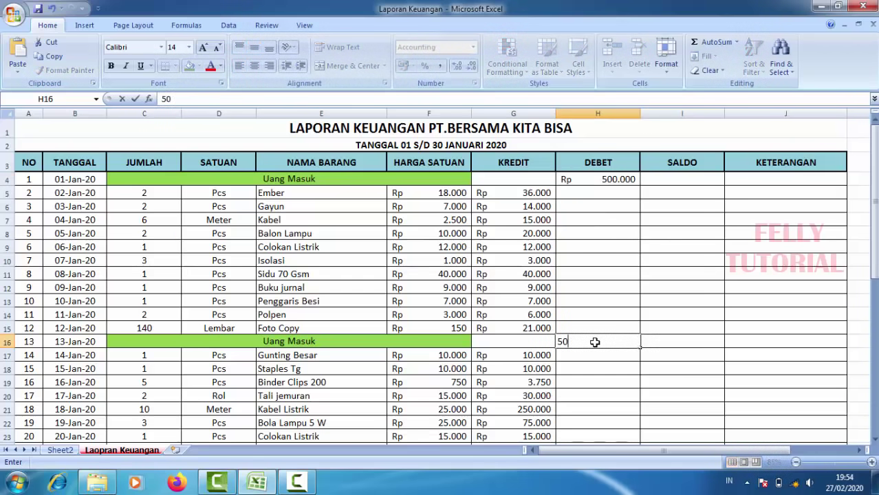
pyautogui.write('0000')
pyautogui.press('Return')
pyautogui.scroll(-1, 534, 320)
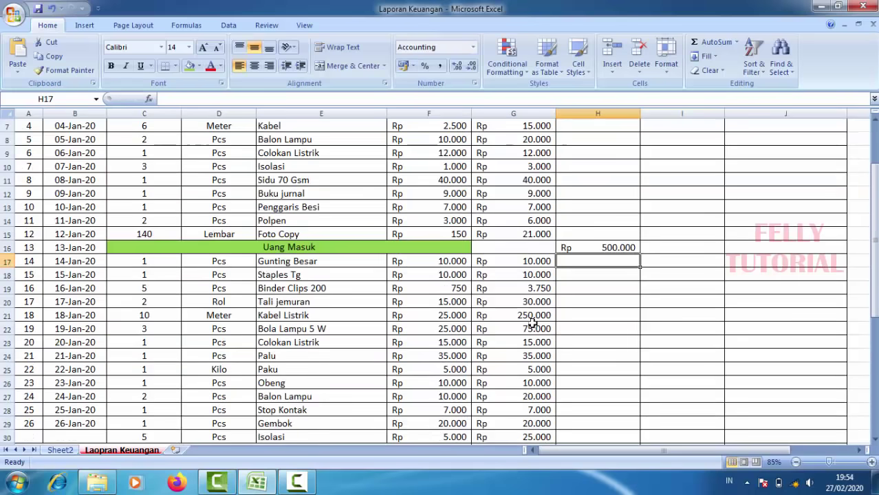
pyautogui.scroll(-2, 381, 307)
pyautogui.scroll(3, 381, 303)
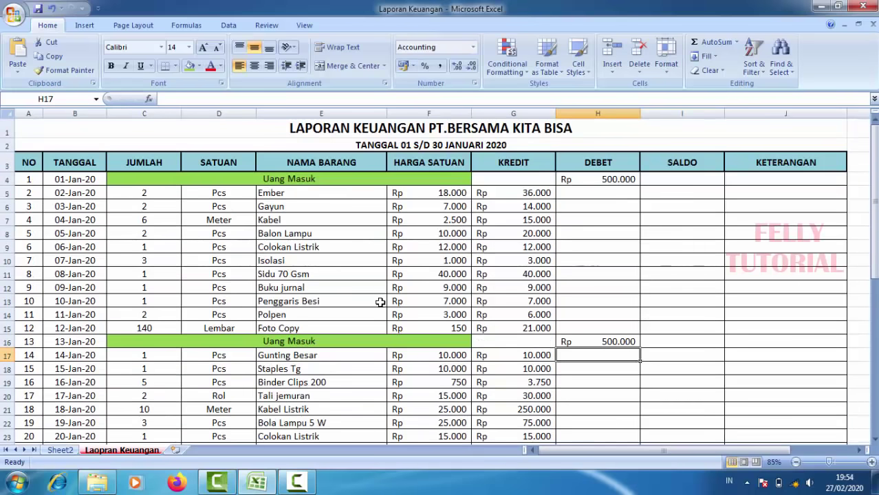
pyautogui.click(621, 180)
pyautogui.scroll(-5, 609, 289)
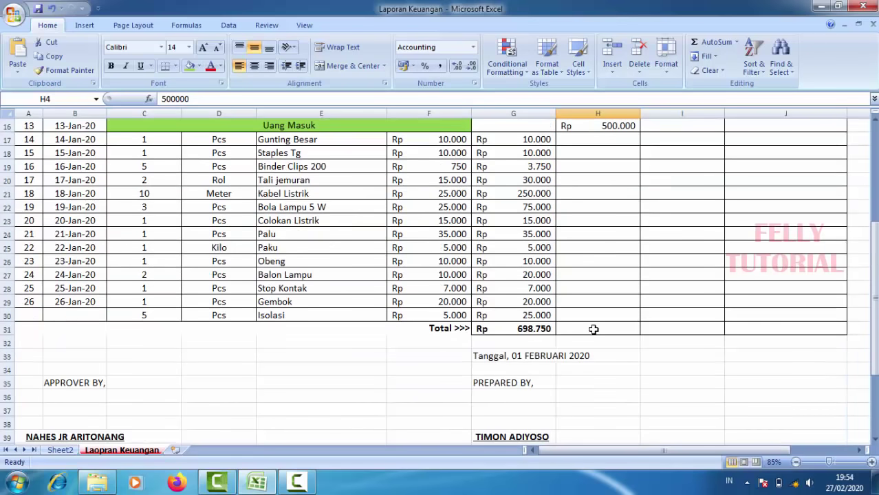
pyautogui.click(594, 330)
# Enter =SUM(H4:H30) in H31 so the DEBET total shows Rp 1.000.000.
pyautogui.write('=')
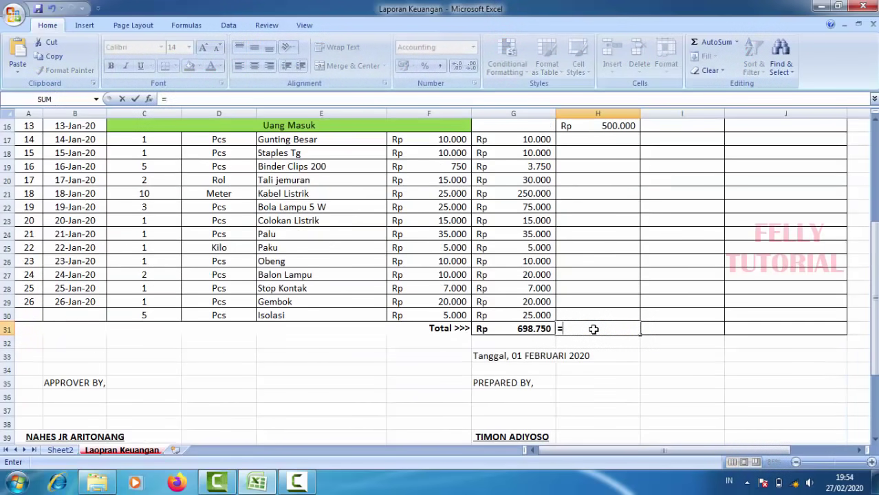
pyautogui.write('SUM(')
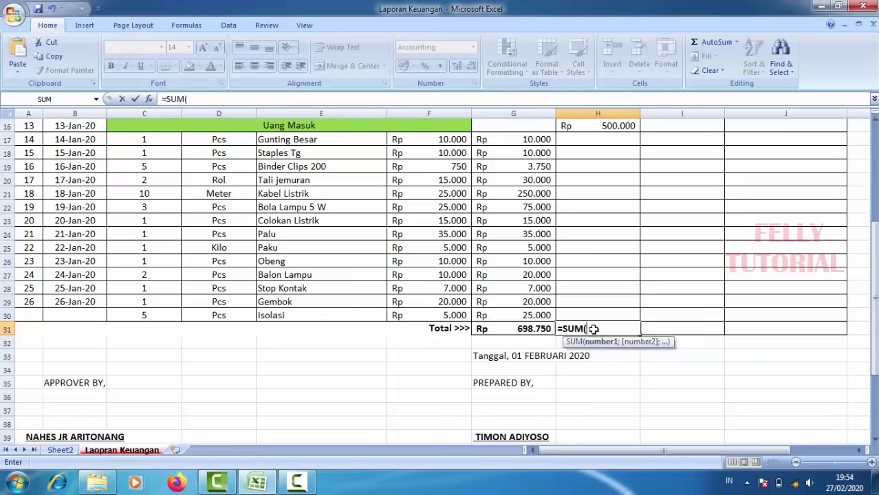
pyautogui.moveTo(875, 303); pyautogui.dragTo(875, 220)
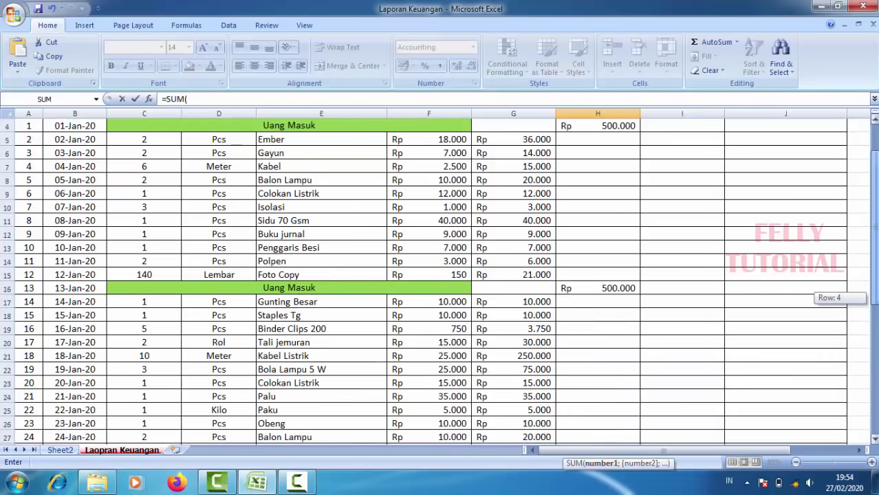
pyautogui.scroll(1, 588, 180)
pyautogui.moveTo(589, 182); pyautogui.dragTo(596, 412)
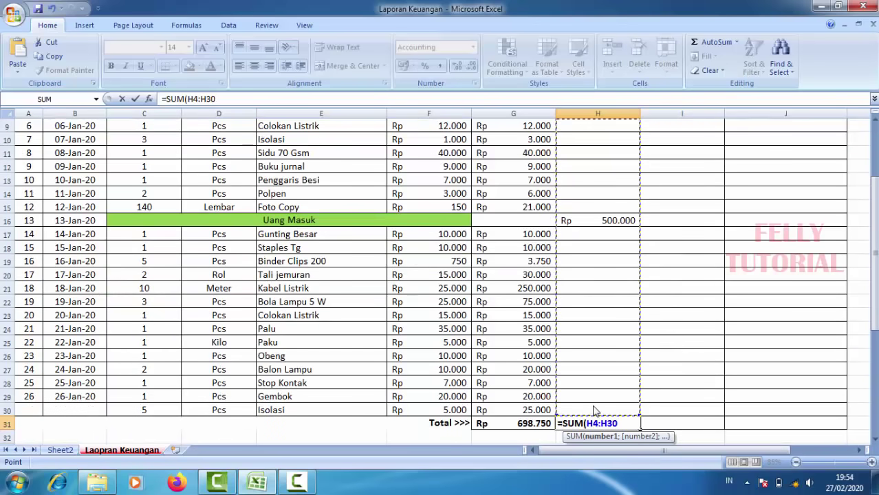
pyautogui.write(')')
pyautogui.press('Return')
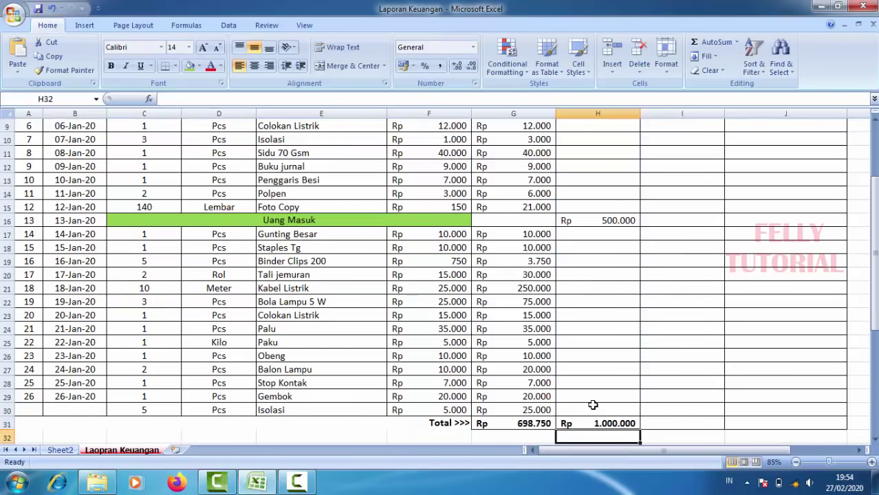
pyautogui.click(598, 423)
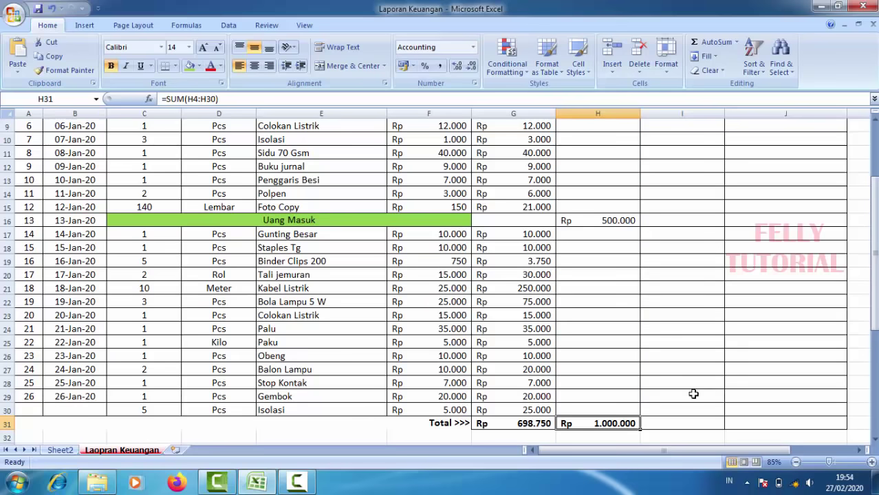
pyautogui.scroll(3, 691, 393)
pyautogui.click(584, 164)
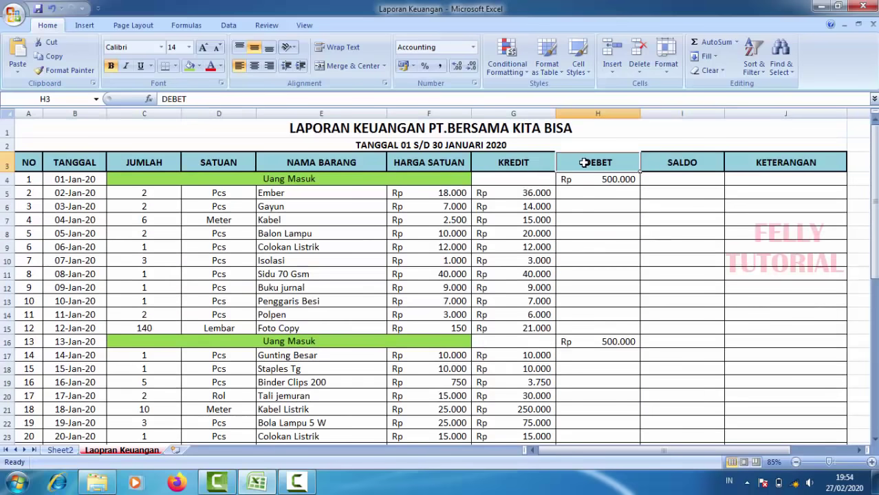
pyautogui.click(505, 163)
pyautogui.scroll(-4, 715, 271)
# Enter =H31-G31 in I31 so the SALDO total shows Rp 301.250.
pyautogui.scroll(-2, 659, 269)
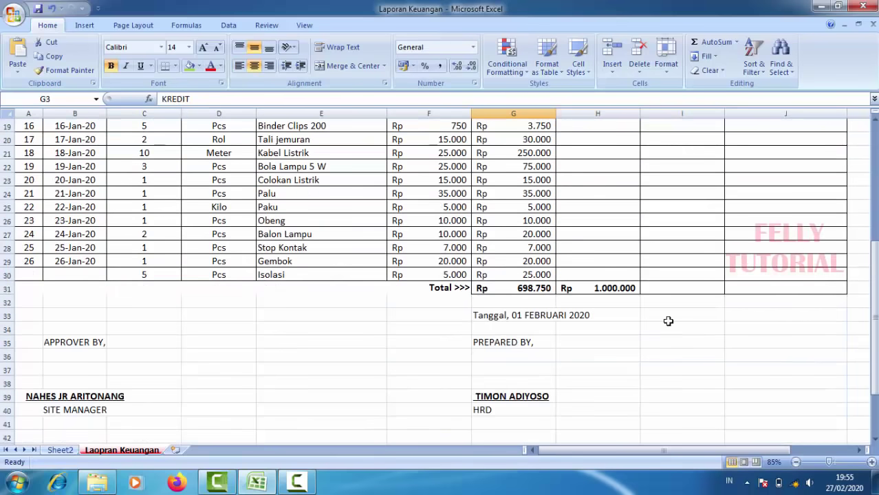
pyautogui.click(669, 288)
pyautogui.write('=')
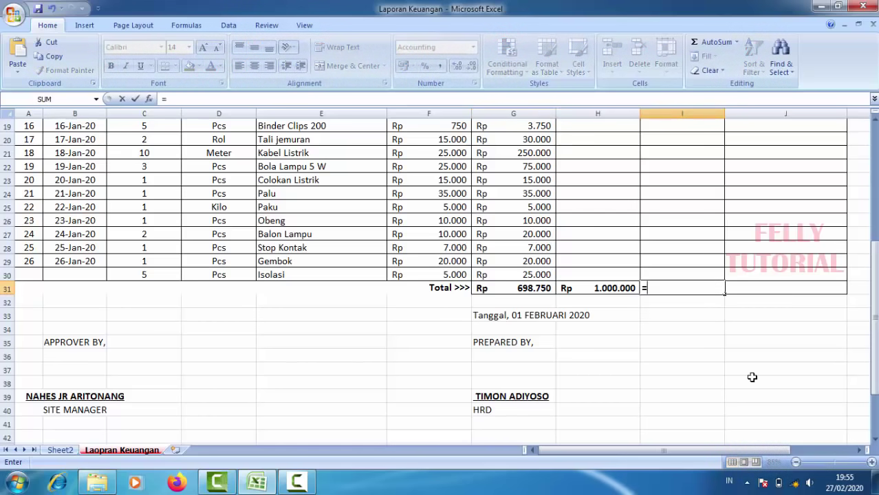
pyautogui.click(610, 289)
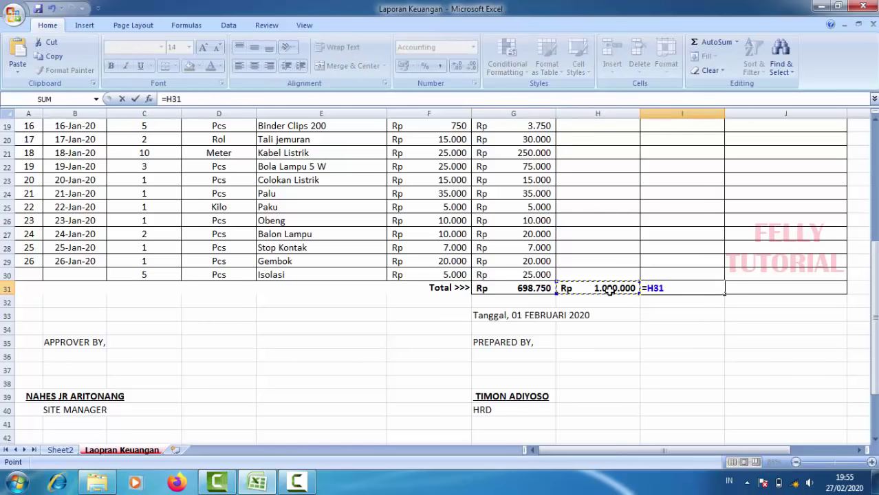
pyautogui.write('-')
pyautogui.click(525, 290)
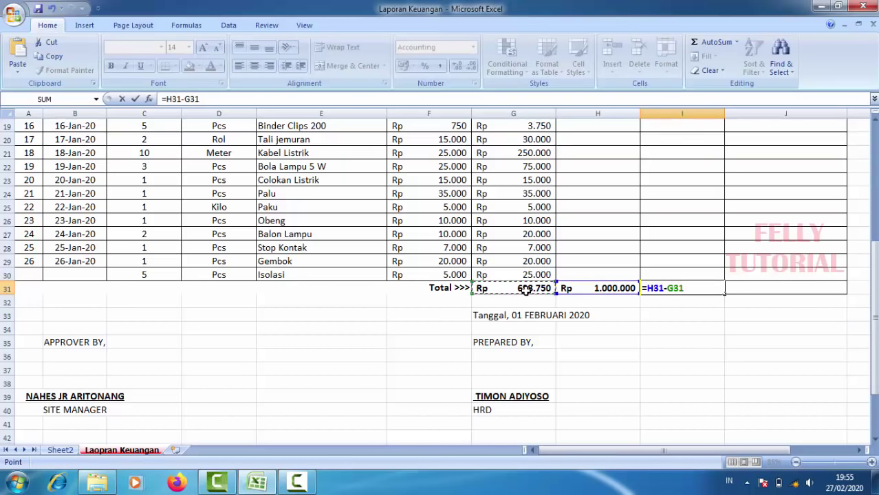
pyautogui.press('Return')
pyautogui.click(683, 292)
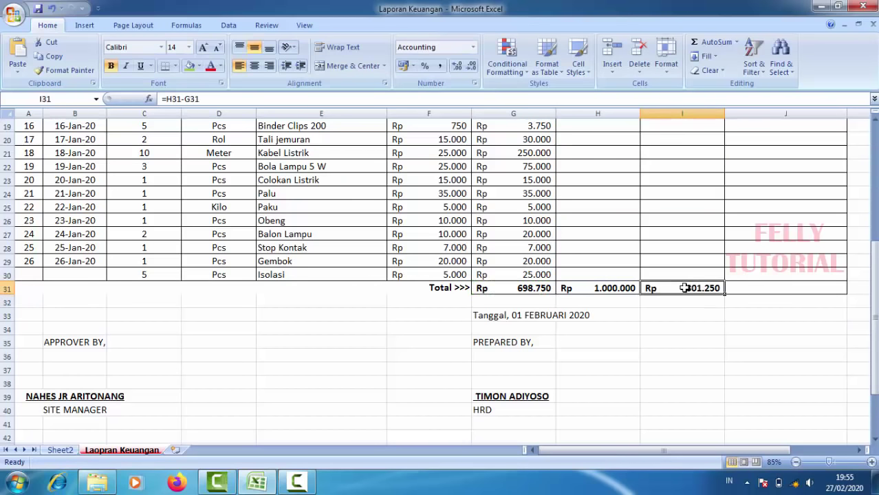
pyautogui.scroll(5, 702, 318)
pyautogui.scroll(1, 703, 319)
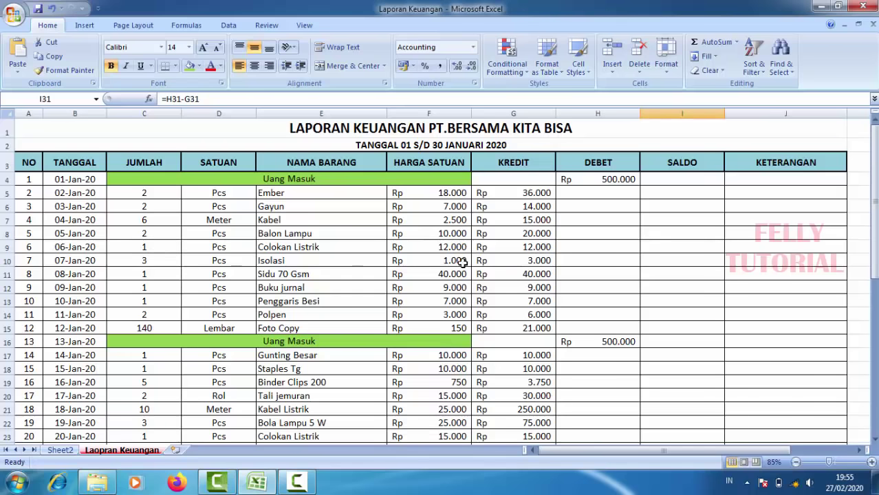
pyautogui.click(514, 256)
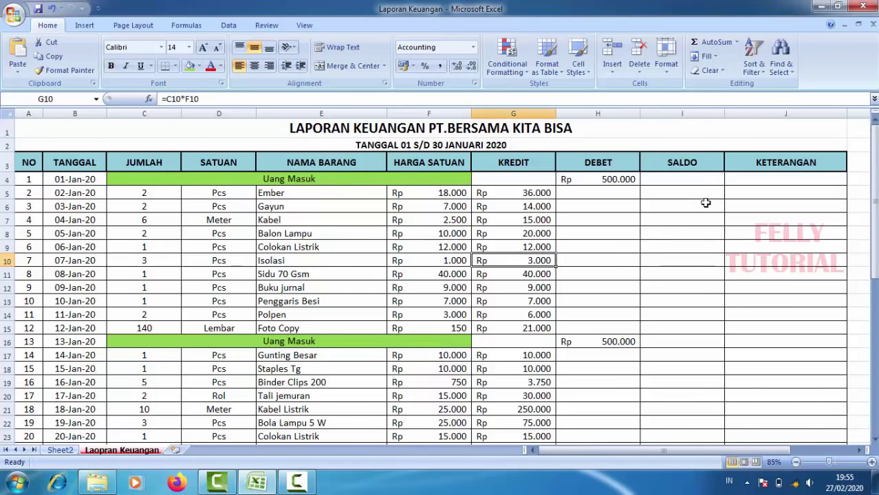
pyautogui.click(676, 163)
pyautogui.click(673, 181)
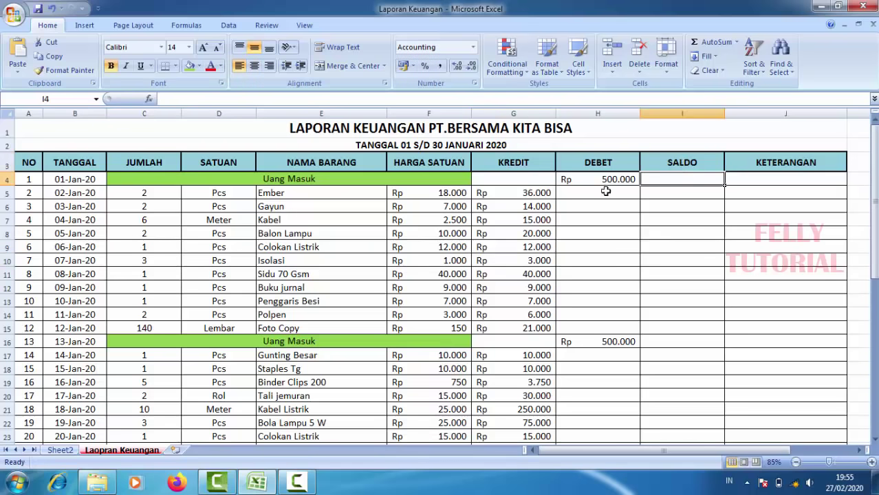
pyautogui.click(617, 179)
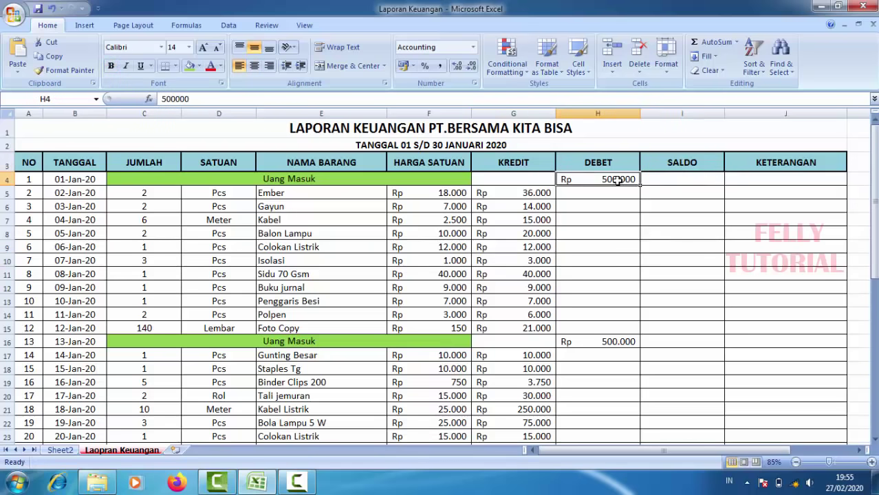
pyautogui.click(672, 183)
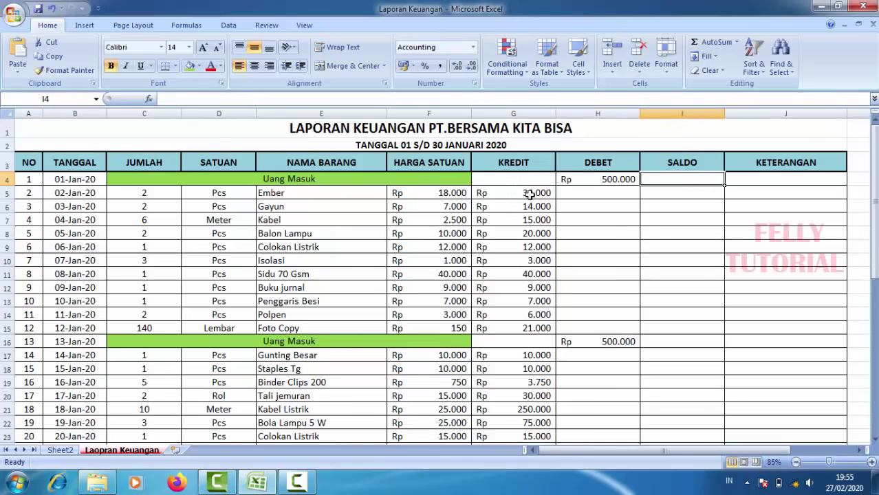
pyautogui.click(529, 194)
pyautogui.click(657, 194)
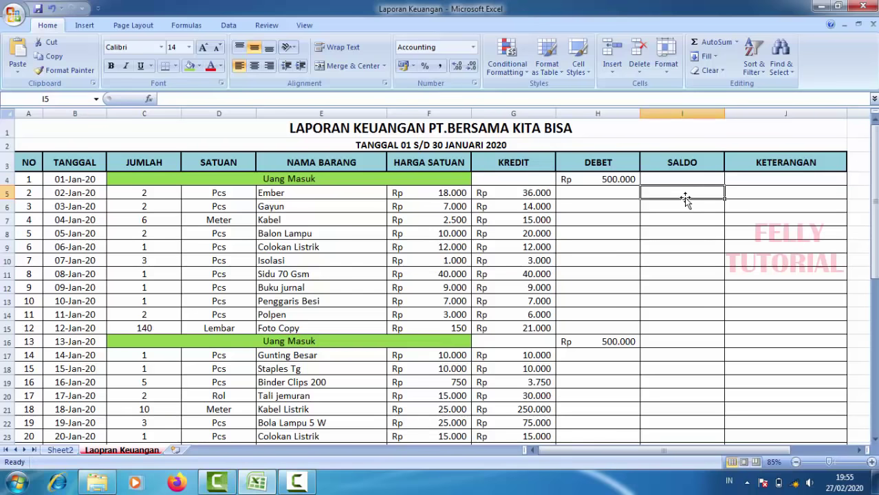
pyautogui.click(677, 179)
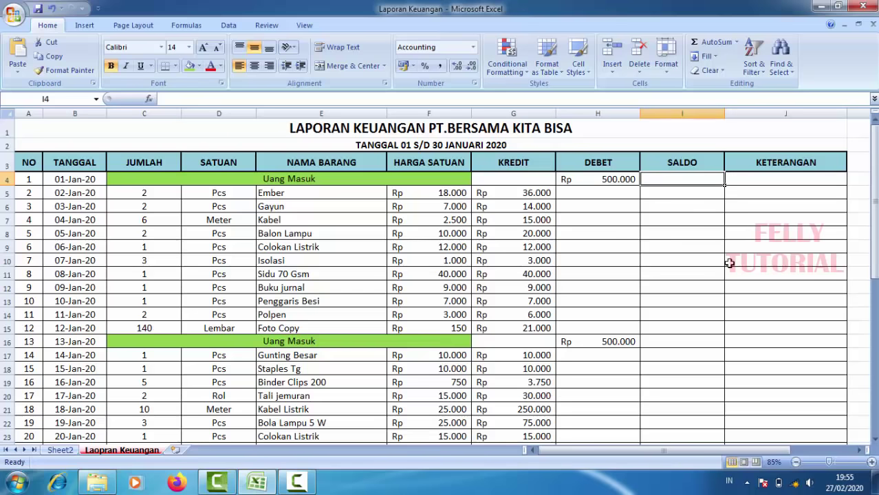
# Set I4 to =H4 so the running balance opens at Rp 500.000.
pyautogui.write('=')
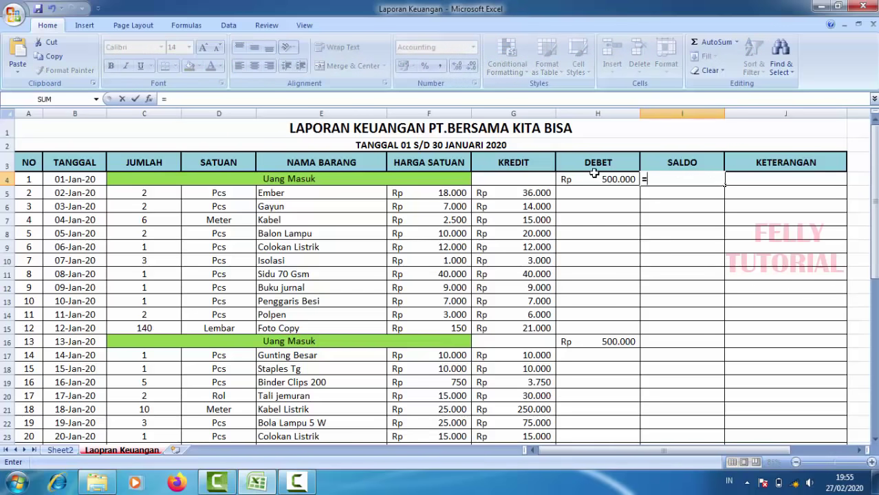
pyautogui.click(596, 179)
pyautogui.press('Return')
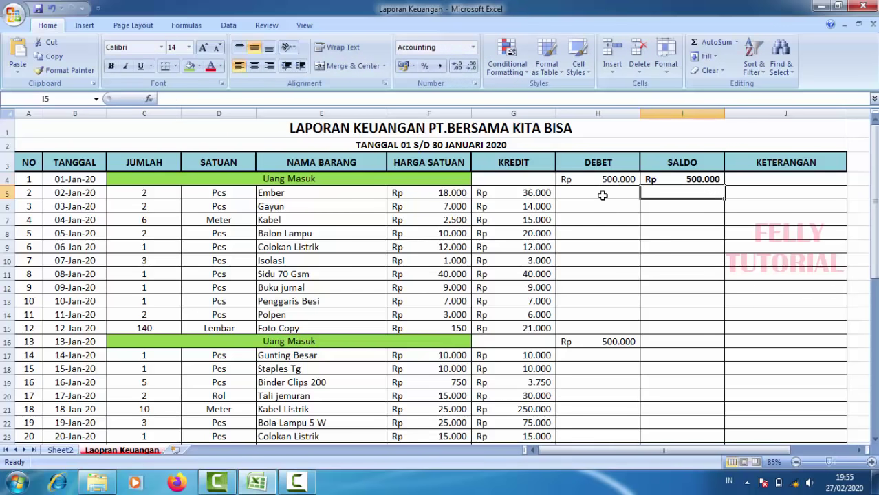
pyautogui.click(696, 179)
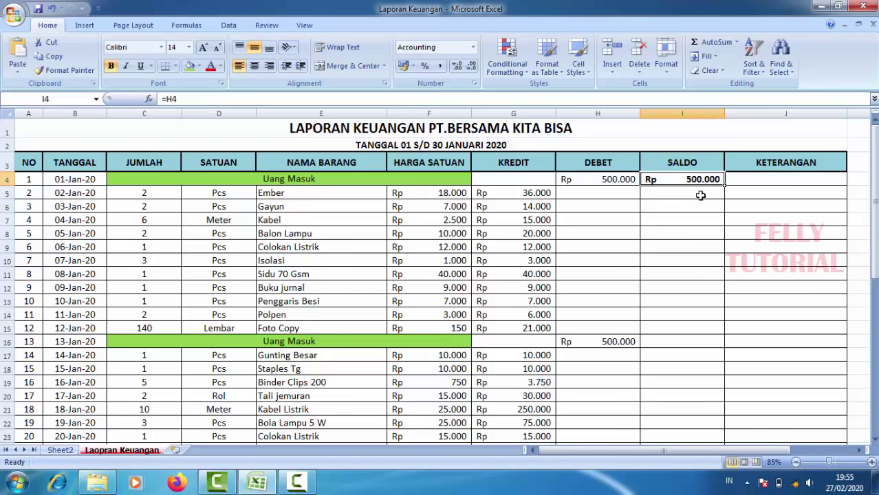
# Enter =I4-G5+H5 in I5, giving a balance of Rp 464.000.
pyautogui.click(696, 195)
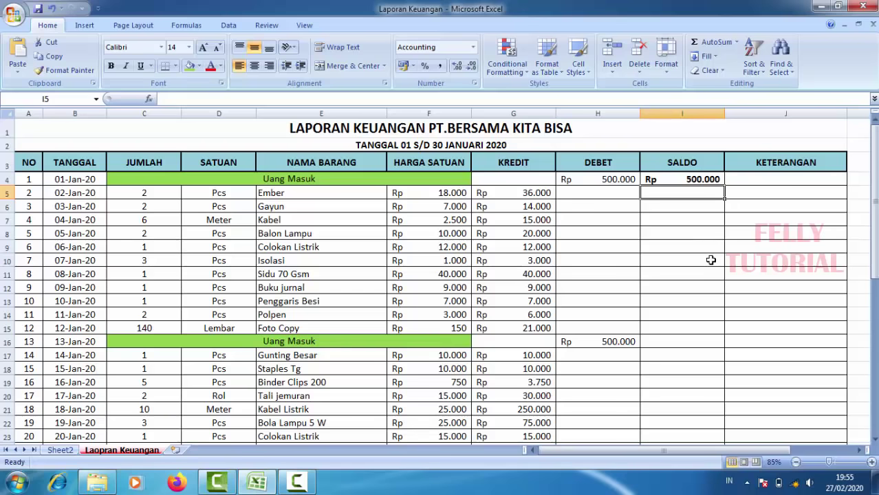
pyautogui.write('=')
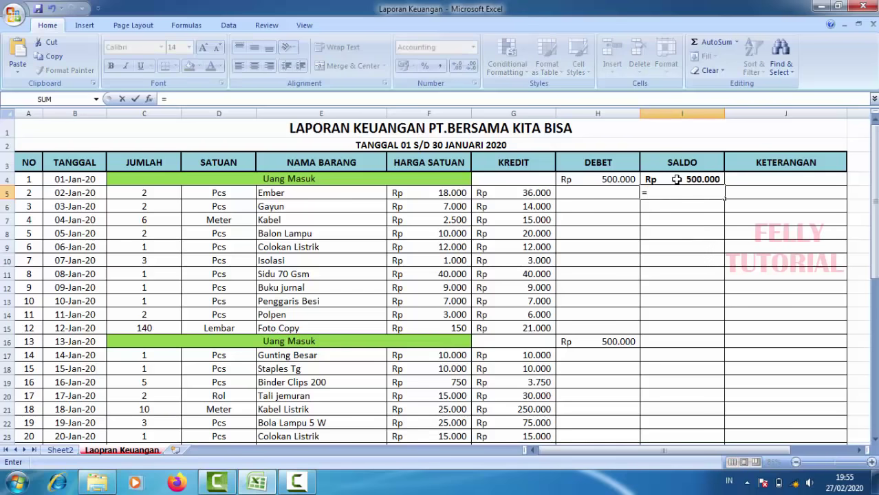
pyautogui.click(677, 179)
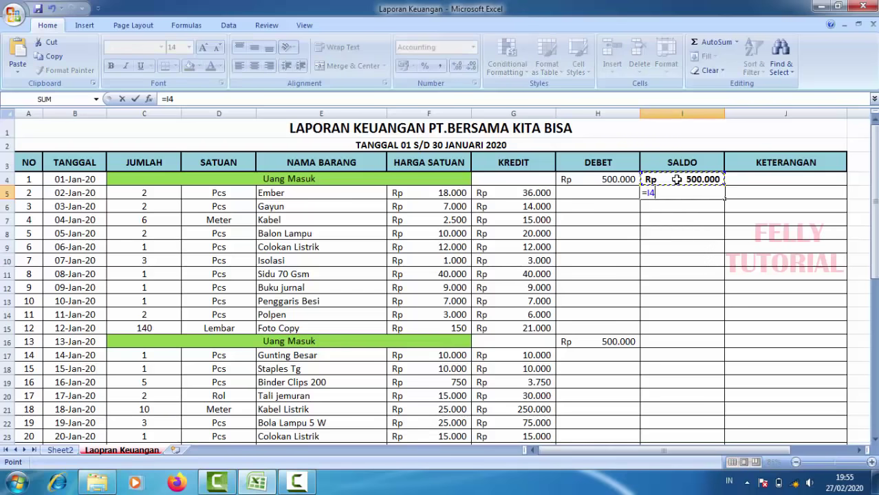
pyautogui.write('-')
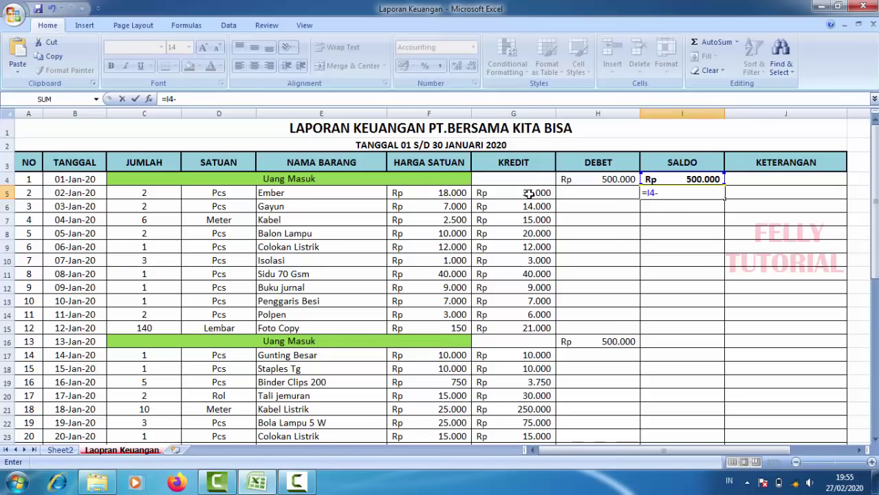
pyautogui.click(528, 194)
pyautogui.write('+')
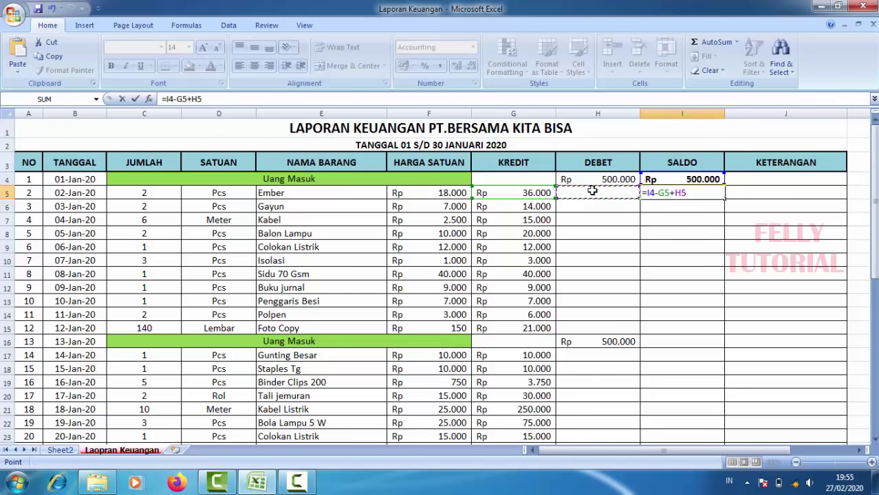
pyautogui.press('Return')
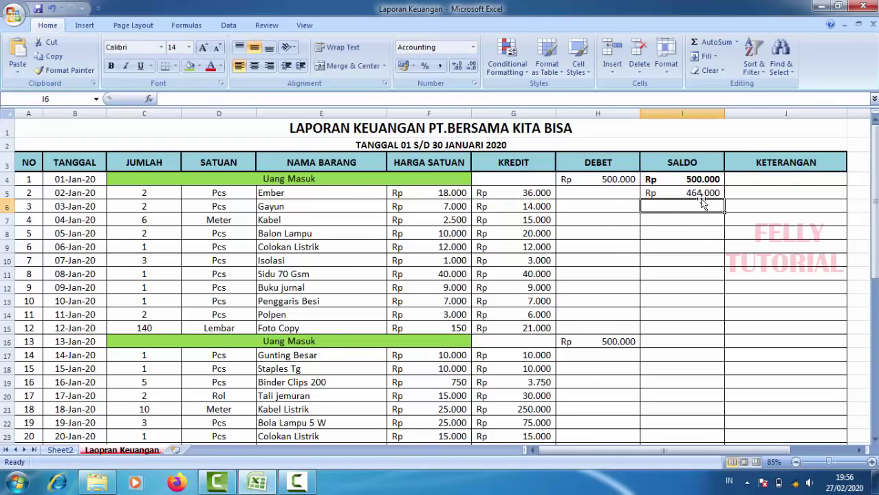
pyautogui.click(695, 193)
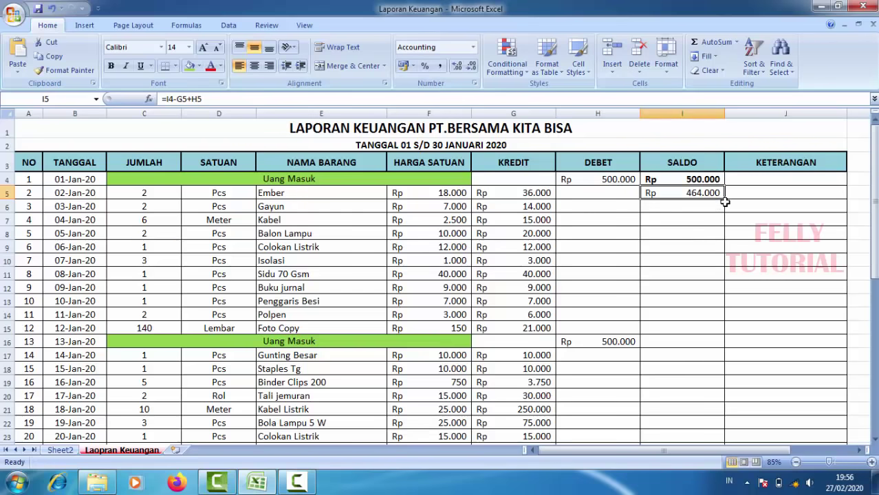
# Fill the I5 balance formula down to row 30 and step through the copied formulas.
pyautogui.moveTo(725, 200); pyautogui.dragTo(739, 426)
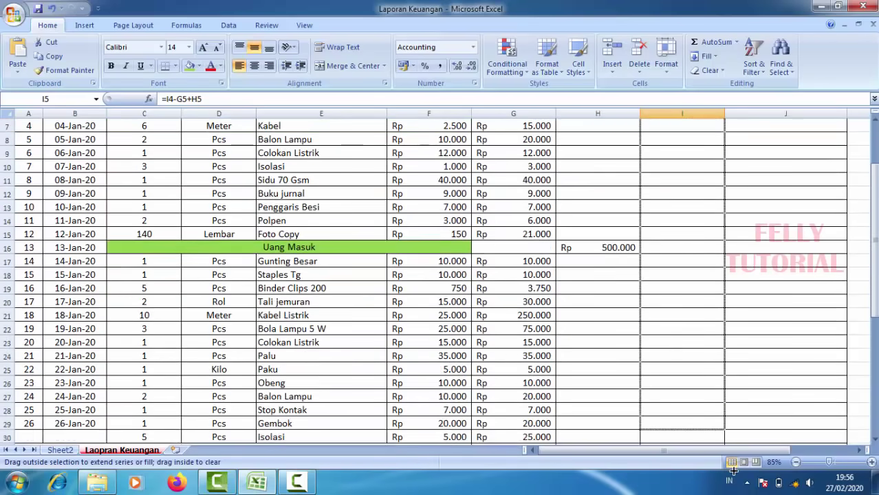
pyautogui.moveTo(739, 426); pyautogui.dragTo(734, 412)
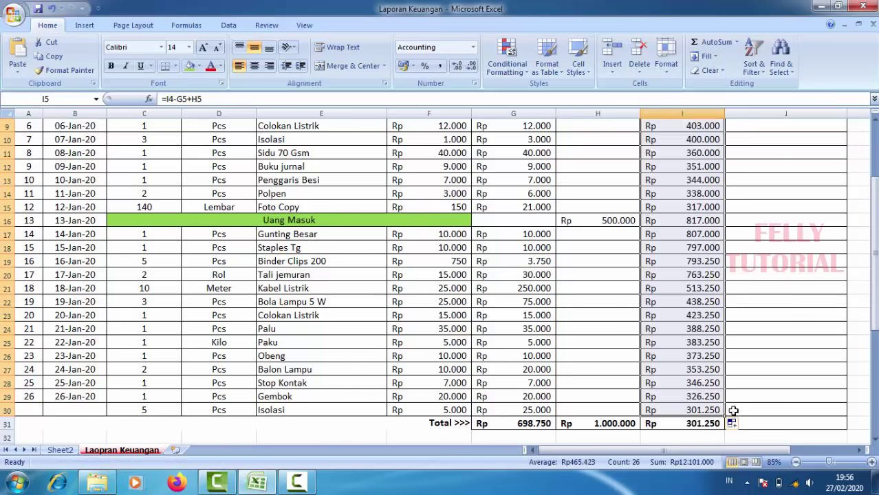
pyautogui.scroll(3, 688, 275)
pyautogui.click(671, 206)
pyautogui.click(670, 193)
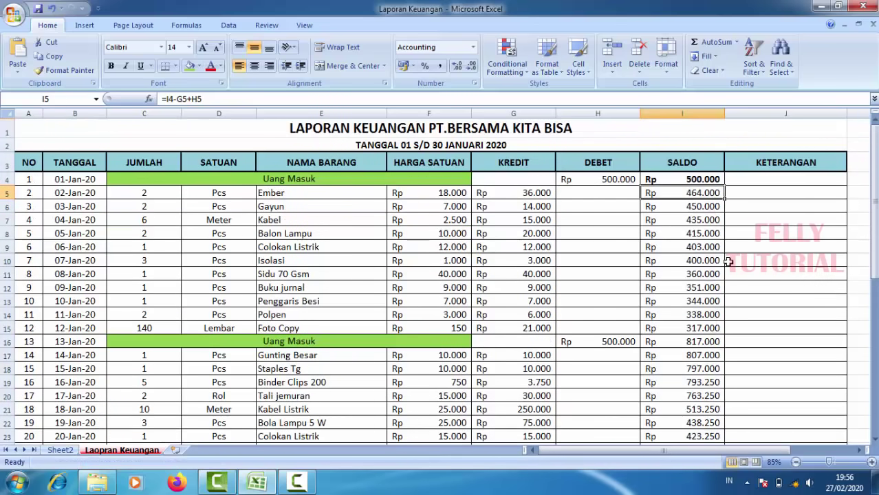
pyautogui.press('Down')
pyautogui.press('Up')
pyautogui.press('Down')
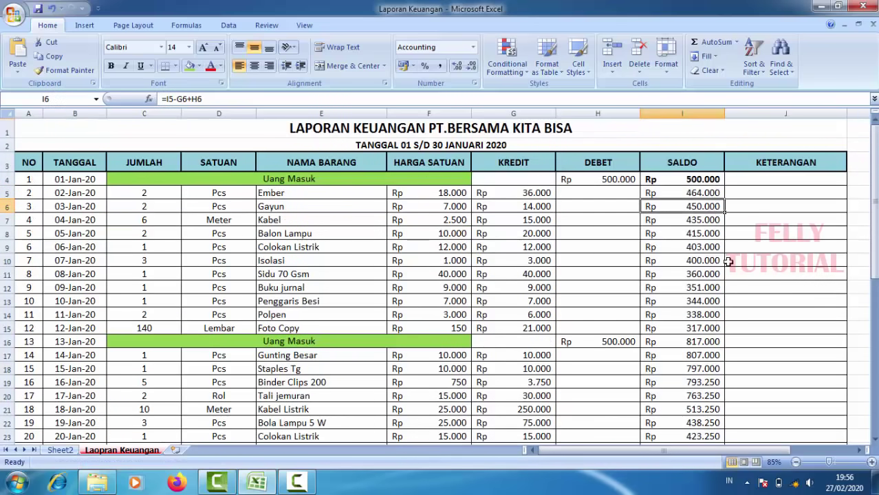
pyautogui.press('Down')
pyautogui.press('Down')
pyautogui.press('Down')
pyautogui.press('Down')
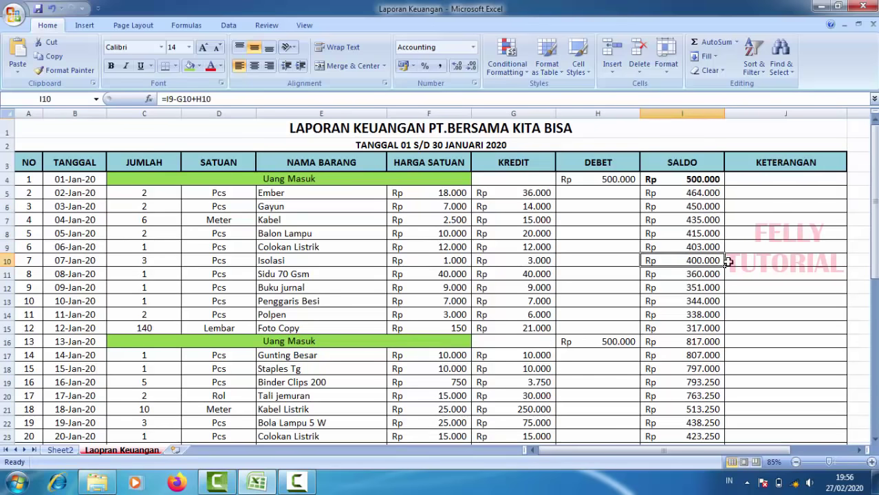
pyautogui.press('Down')
pyautogui.press('Down')
pyautogui.press('Down')
pyautogui.press('Down')
pyautogui.press('Down')
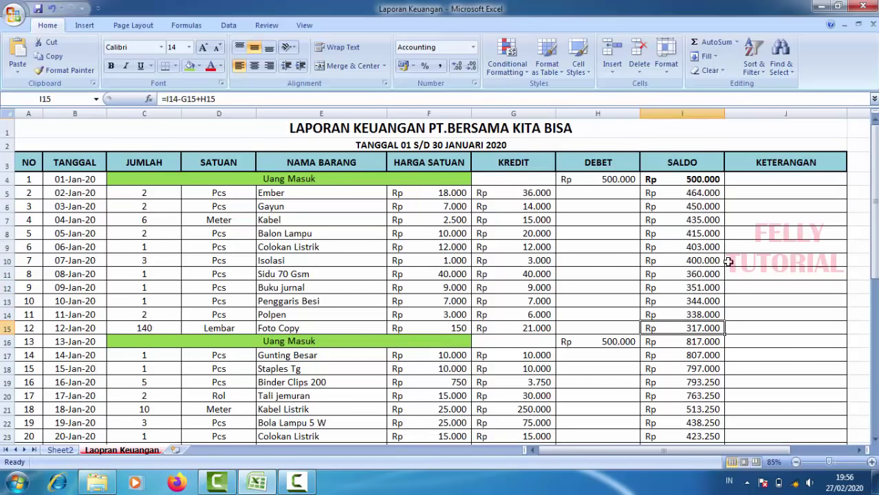
pyautogui.press('Down')
pyautogui.press('Left')
pyautogui.press('Right')
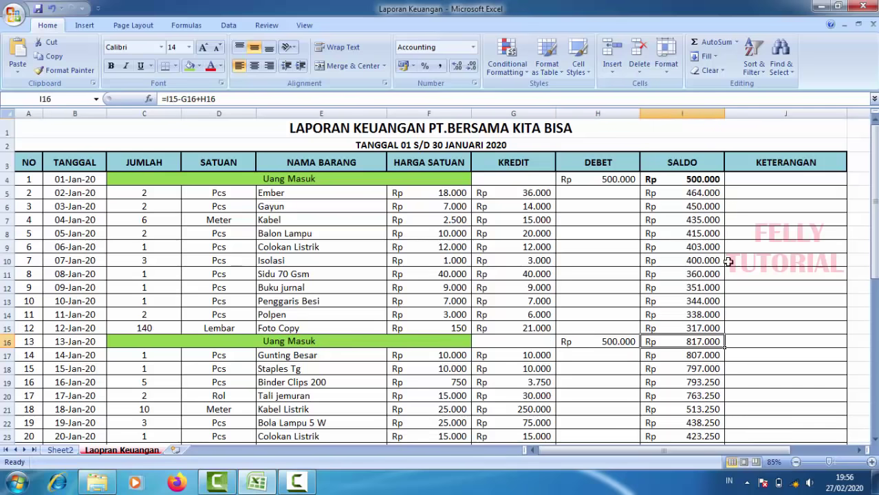
pyautogui.press('Left')
pyautogui.press('Right')
# Check the balance formulas on rows 9 and 29, ending at Rp 301.250.
pyautogui.click(689, 253)
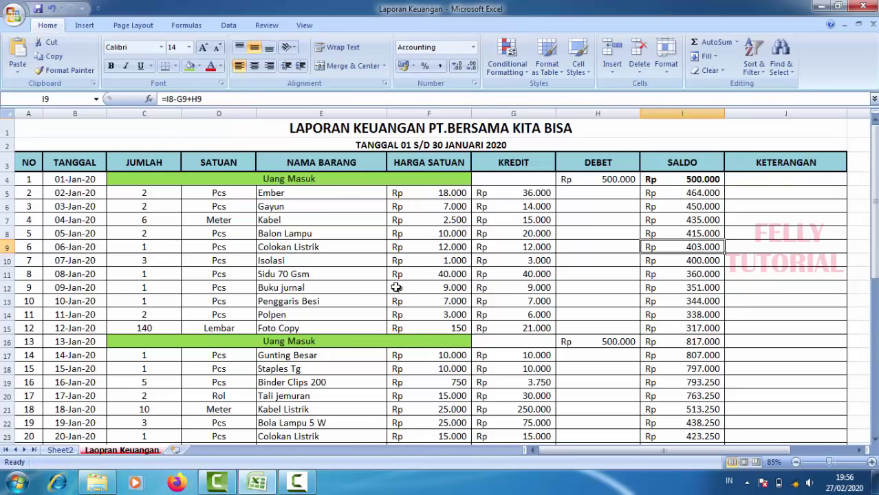
pyautogui.scroll(-1, 397, 288)
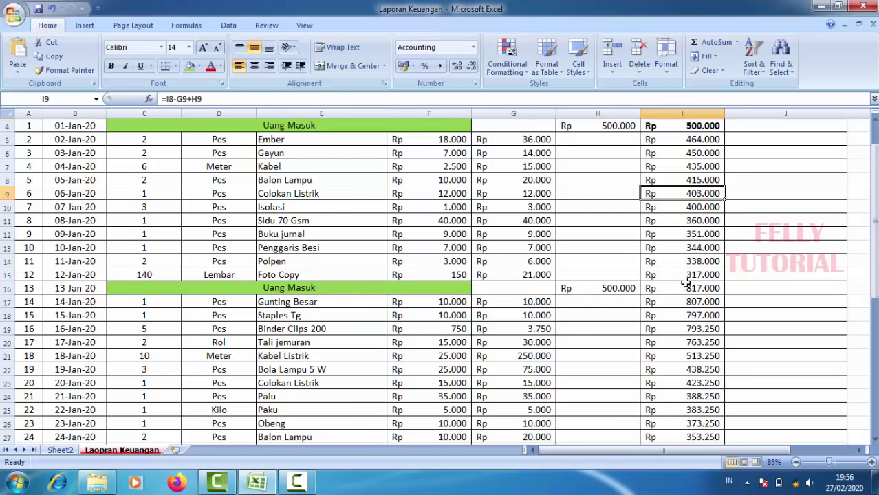
pyautogui.scroll(-3, 686, 282)
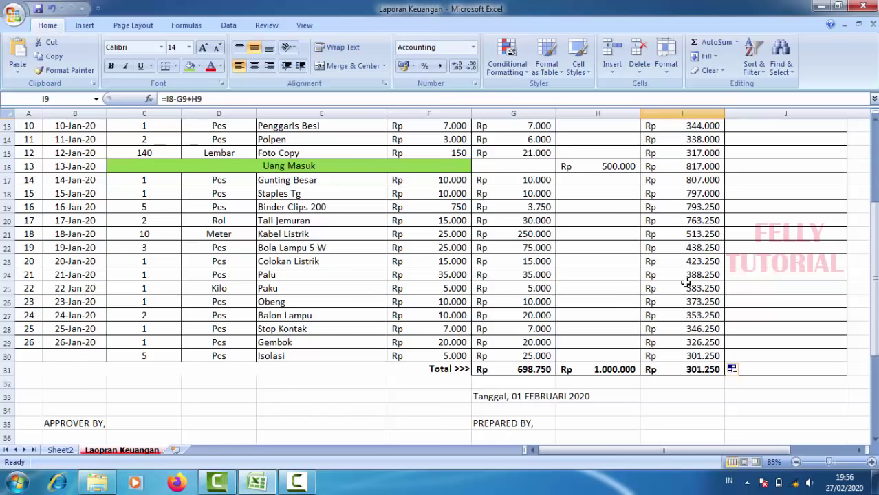
pyautogui.click(693, 394)
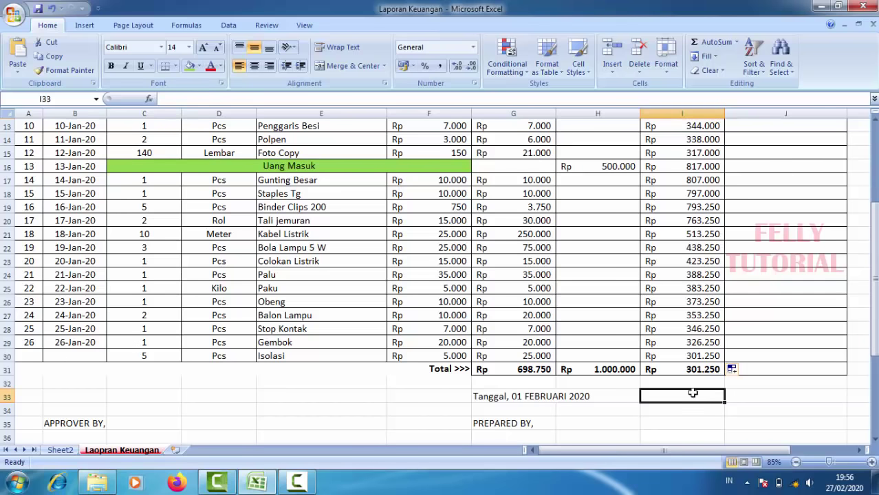
pyautogui.click(686, 359)
pyautogui.click(13, 343)
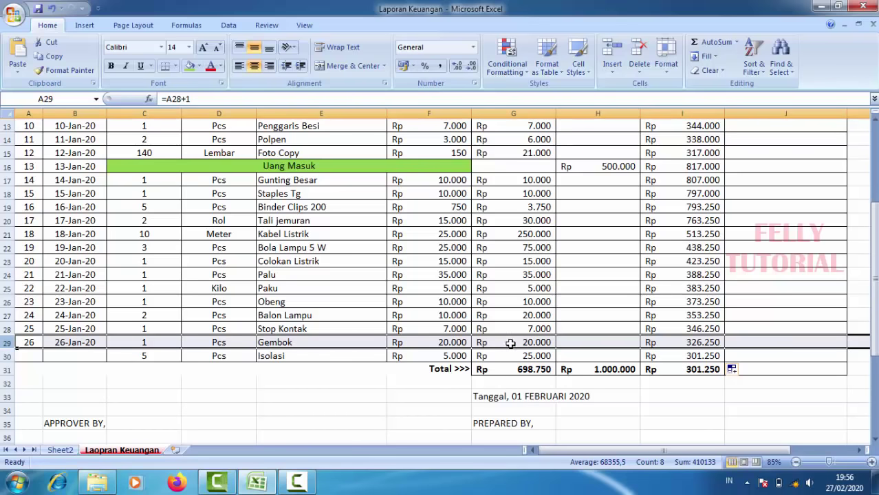
pyautogui.click(681, 342)
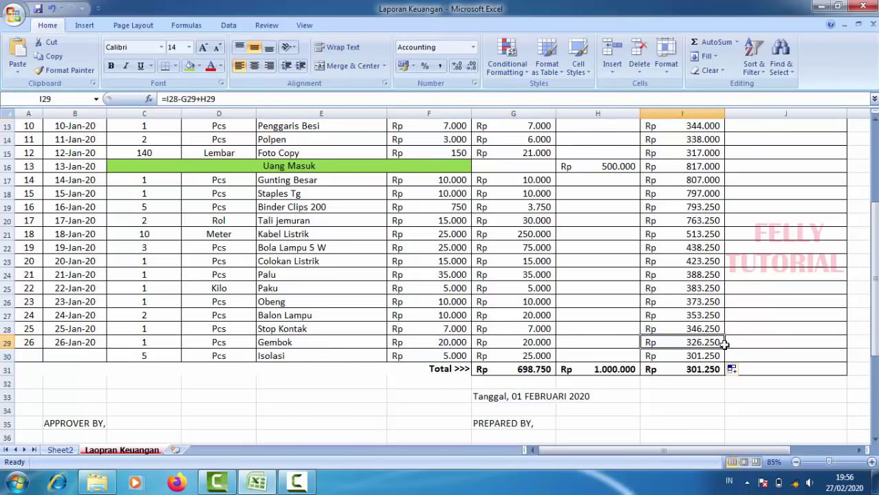
pyautogui.click(690, 367)
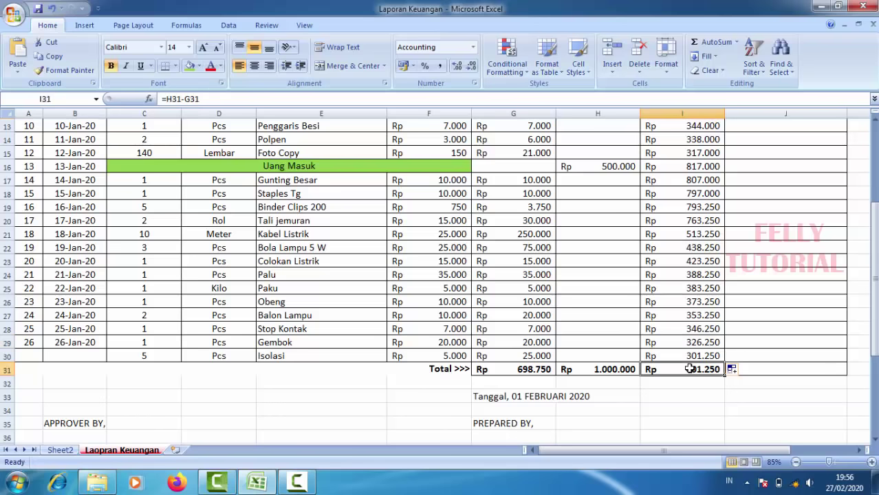
pyautogui.scroll(4, 691, 357)
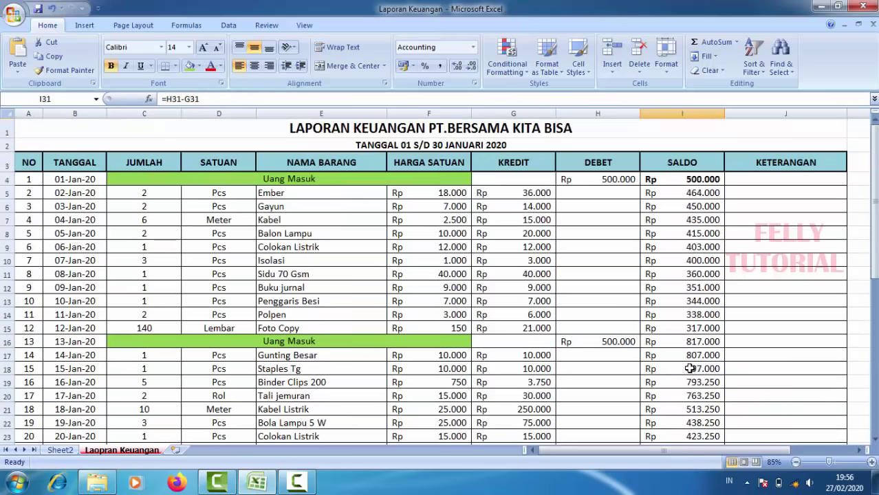
# Enter the remark 'Dari Perusahaan' in J4 for the opening Uang Masuk row.
pyautogui.click(756, 247)
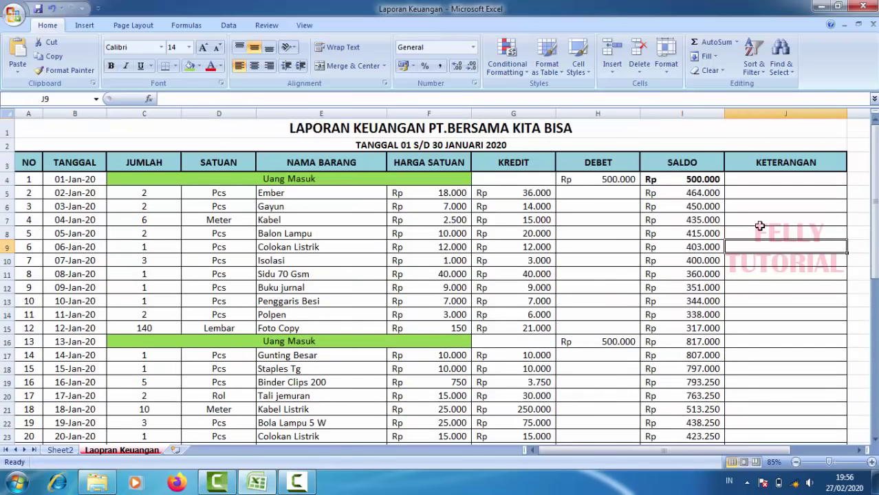
pyautogui.click(748, 179)
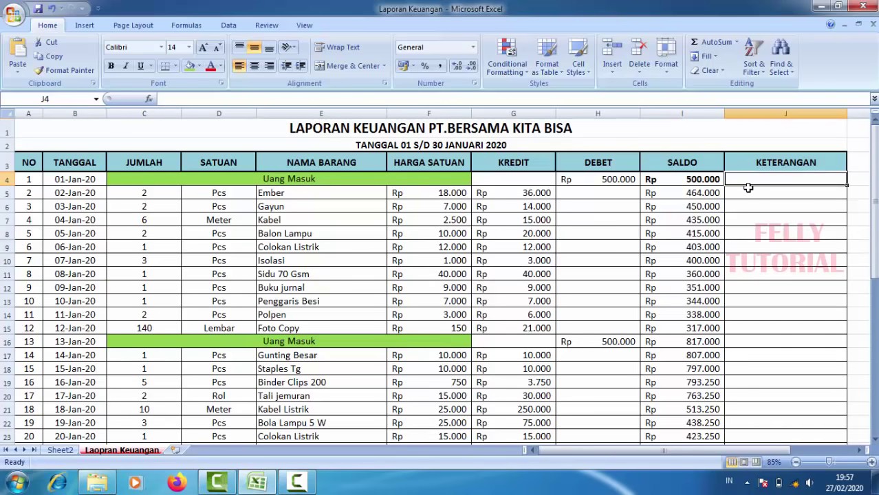
pyautogui.write('duAR')
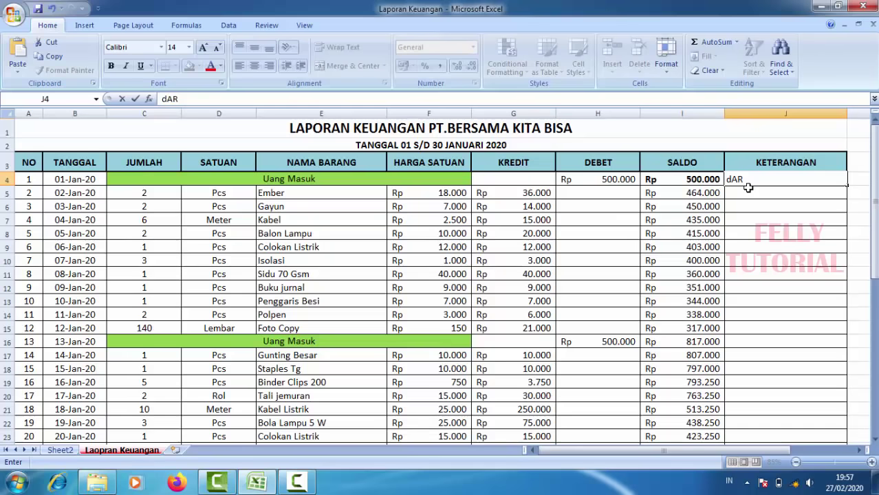
pyautogui.press('BackSpace')
pyautogui.press('BackSpace')
pyautogui.press('BackSpace')
pyautogui.write('sah')
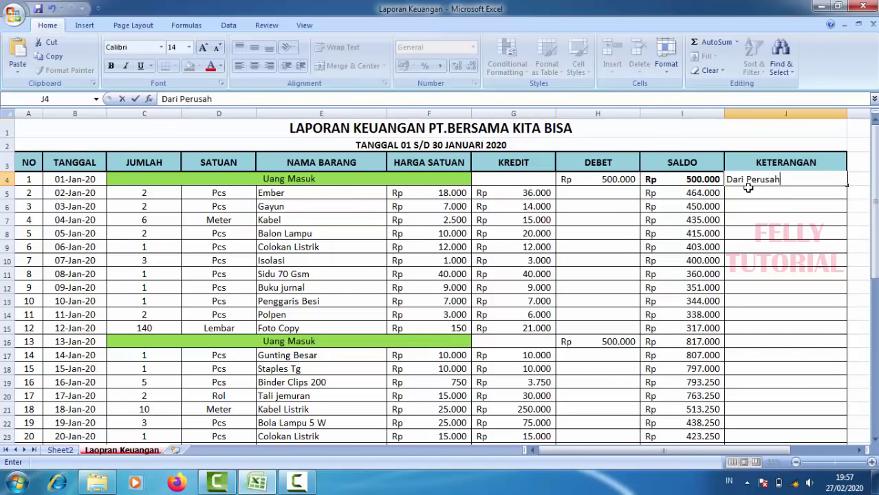
pyautogui.write('aan')
pyautogui.press('Return')
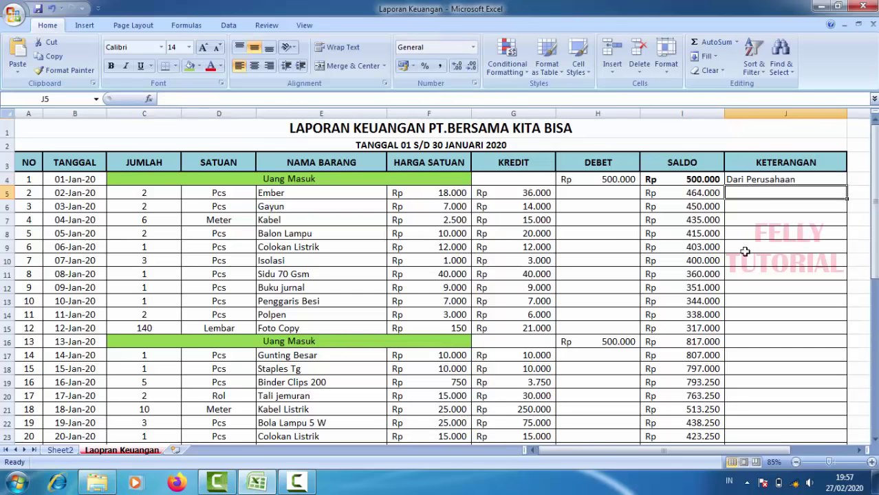
# Enter the remark 'Untuk Workshop' in J9 beside Colokan Listrik.
pyautogui.click(331, 246)
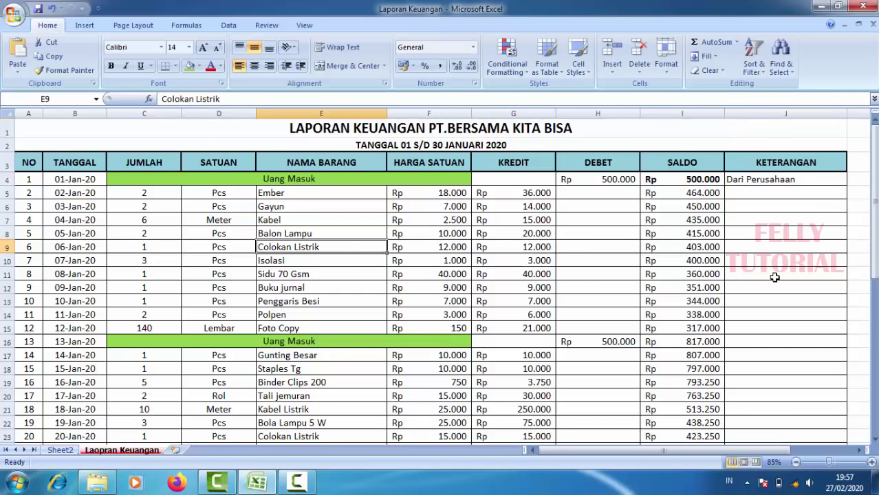
pyautogui.click(769, 250)
pyautogui.write('U')
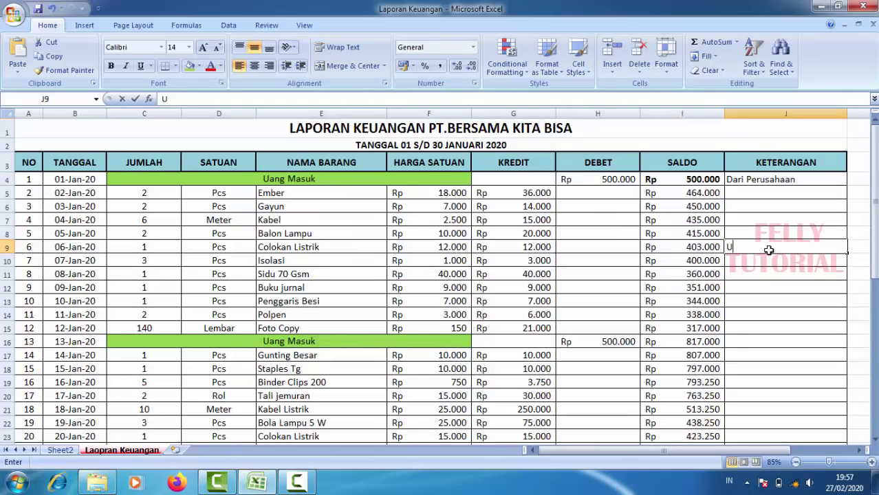
pyautogui.write('ntuk Worksh')
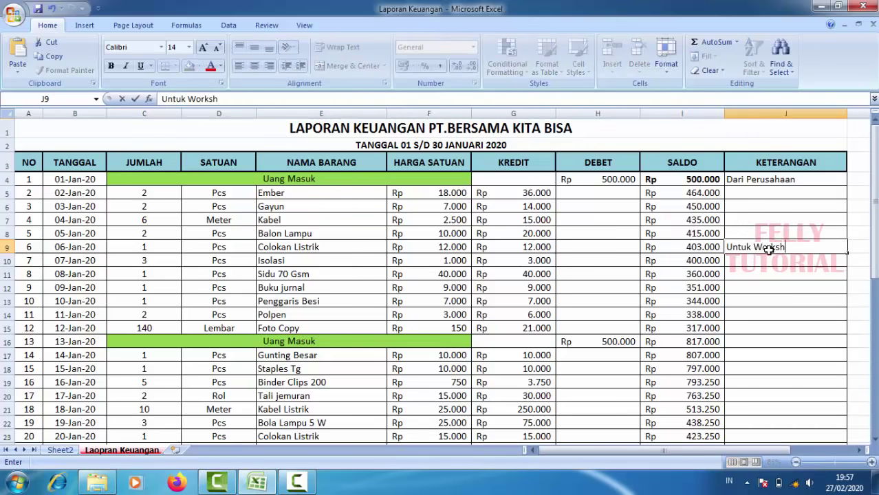
pyautogui.write('op')
pyautogui.press('Return')
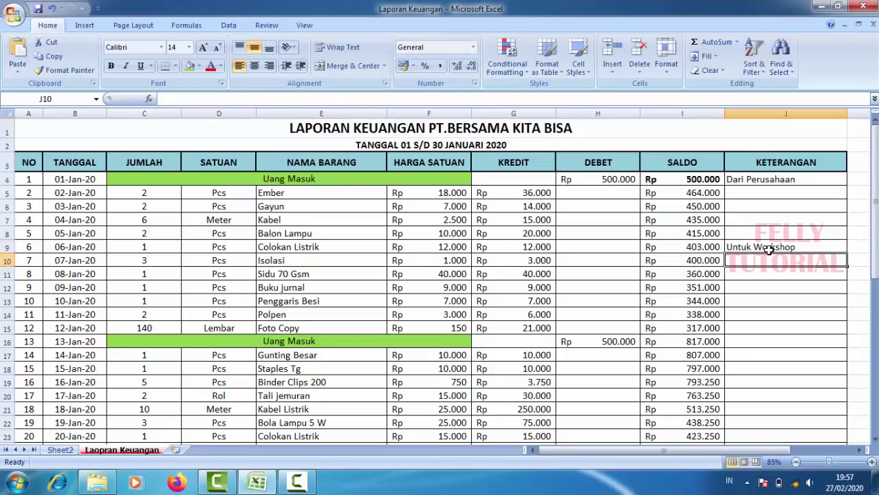
# Review the SALDO total in I31 and the DEBET total formula in H31.
pyautogui.click(770, 270)
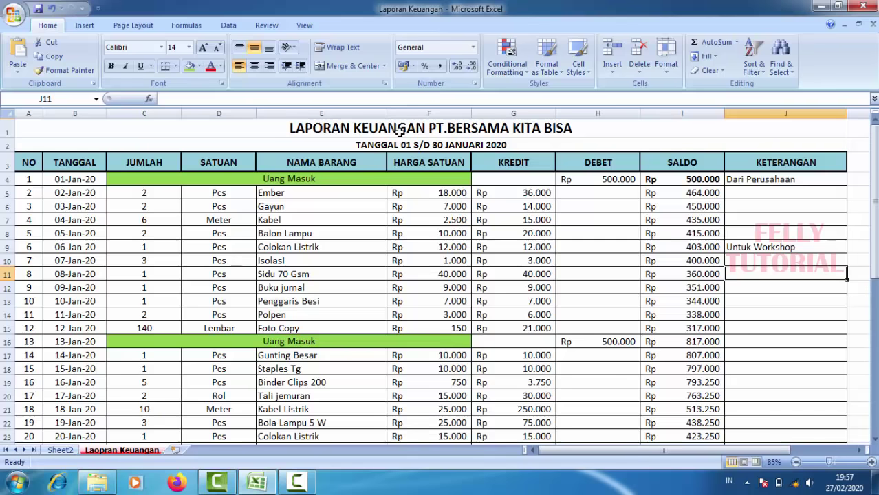
pyautogui.click(399, 130)
pyautogui.scroll(-2, 628, 316)
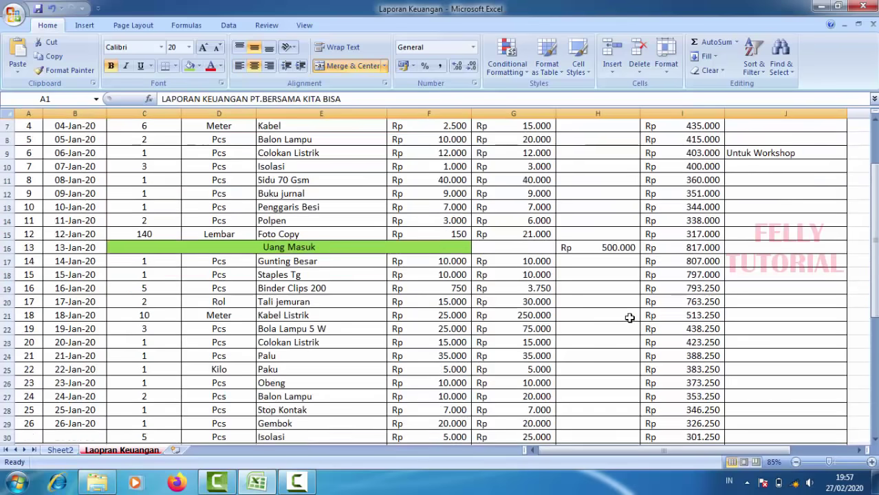
pyautogui.scroll(-3, 681, 344)
pyautogui.click(682, 329)
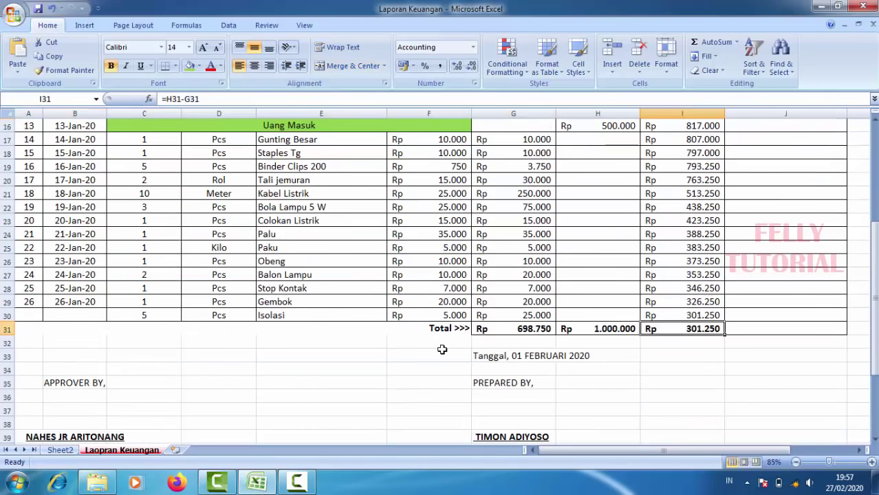
pyautogui.scroll(1, 675, 341)
pyautogui.scroll(4, 675, 342)
pyautogui.scroll(-6, 711, 372)
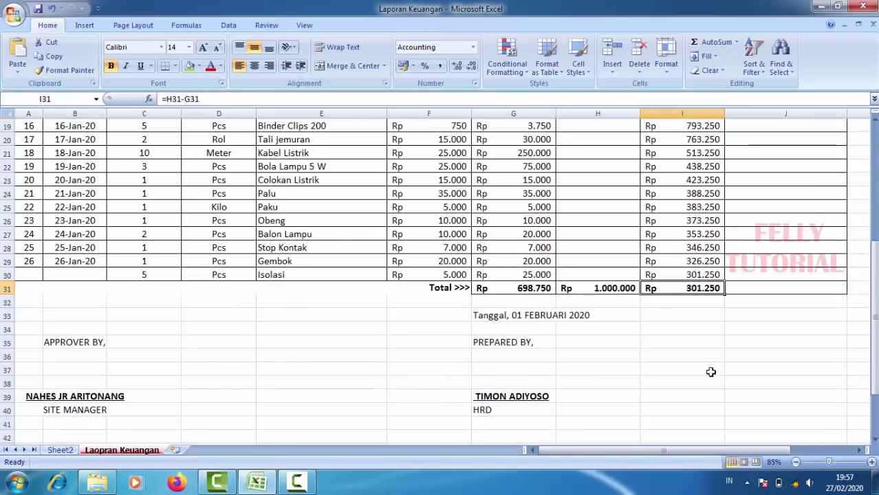
pyautogui.click(618, 288)
pyautogui.click(690, 289)
pyautogui.click(695, 275)
pyautogui.click(695, 287)
pyautogui.click(695, 274)
pyautogui.scroll(6, 697, 275)
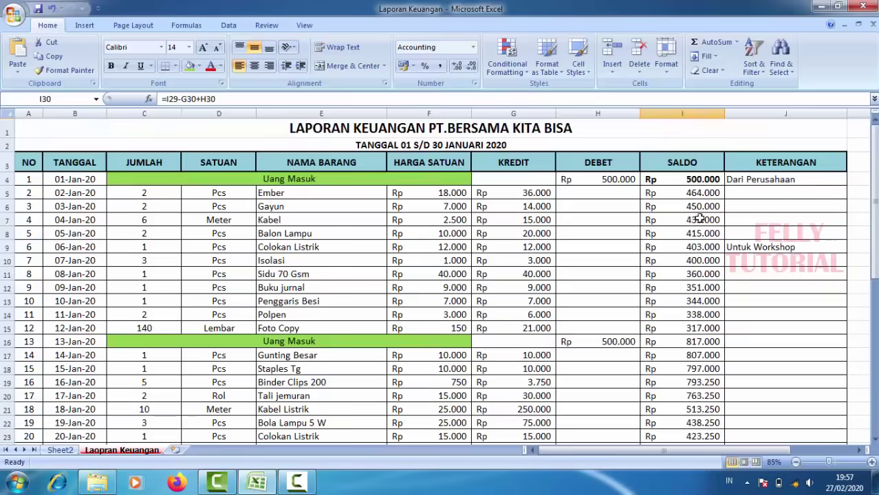
pyautogui.scroll(-6, 693, 228)
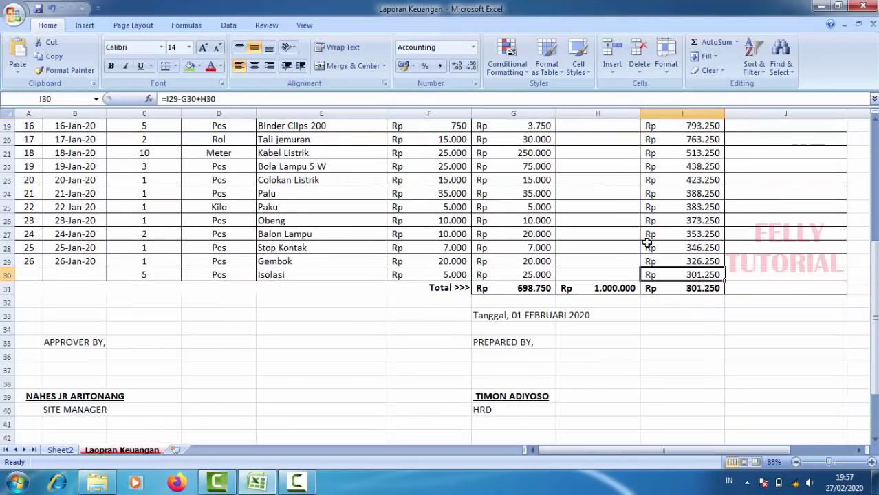
pyautogui.scroll(5, 647, 242)
pyautogui.scroll(1, 680, 231)
pyautogui.scroll(-1, 578, 204)
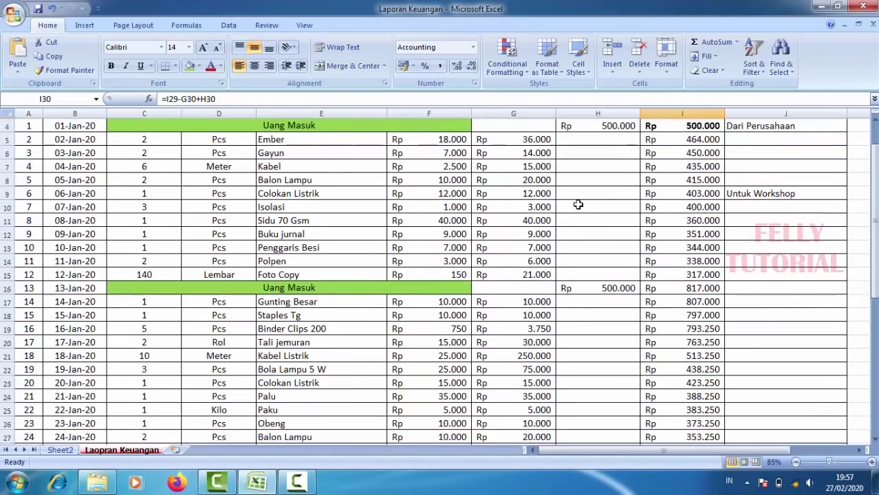
pyautogui.scroll(-4, 578, 204)
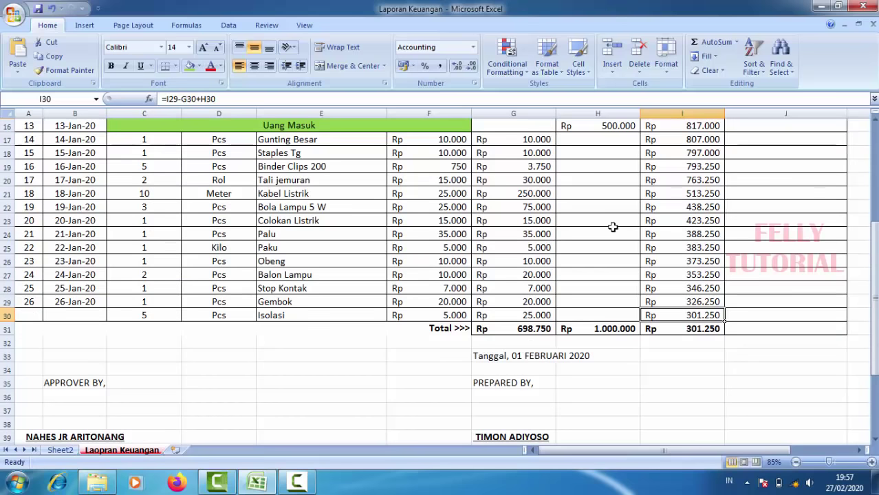
pyautogui.click(512, 331)
pyautogui.click(589, 330)
pyautogui.click(681, 329)
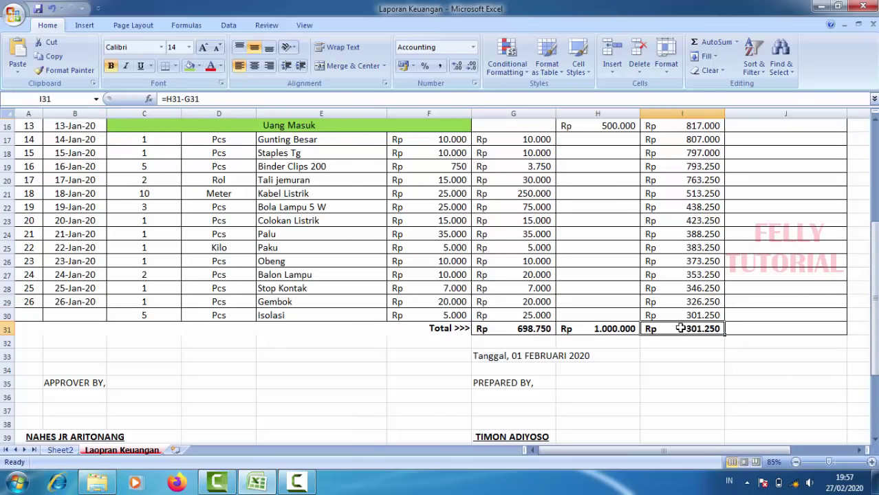
pyautogui.click(679, 315)
pyautogui.click(699, 329)
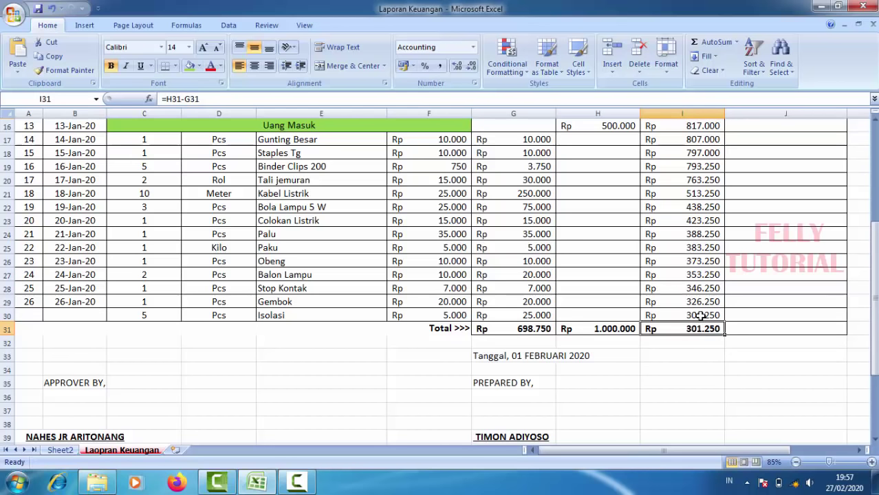
pyautogui.click(681, 366)
pyautogui.scroll(-2, 680, 368)
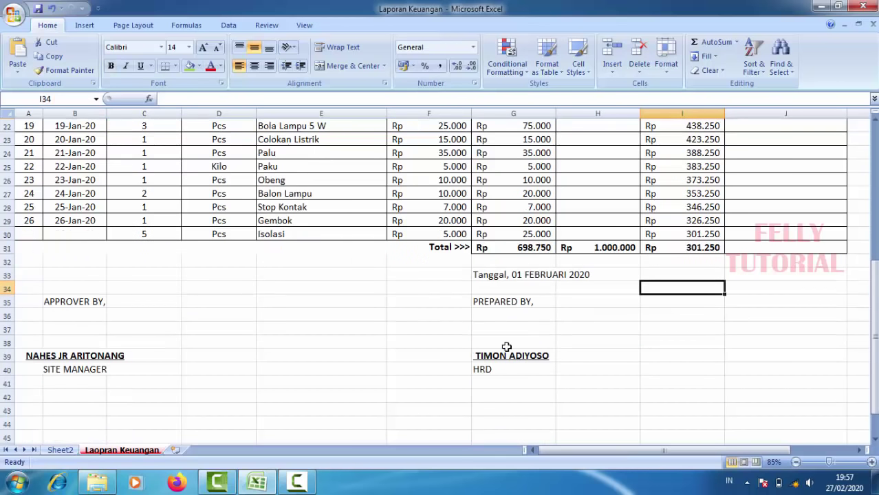
# Move the date, PREPARED BY, signer's name and HRD cells from column G to column I.
pyautogui.click(506, 303)
pyautogui.click(486, 357)
pyautogui.click(486, 373)
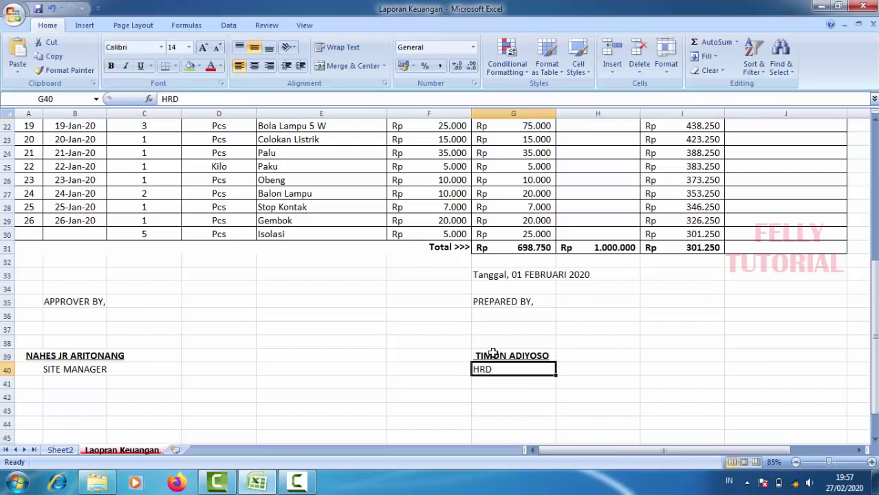
pyautogui.click(493, 346)
pyautogui.click(72, 307)
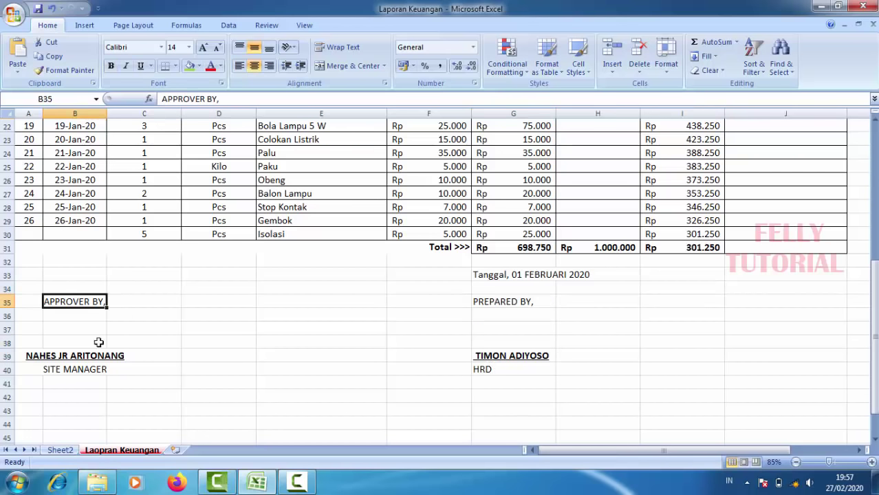
pyautogui.click(499, 278)
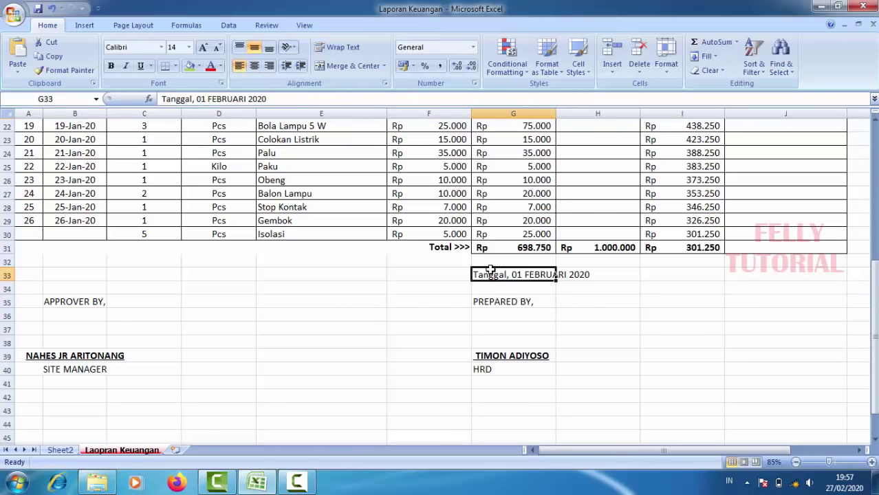
pyautogui.moveTo(492, 269); pyautogui.dragTo(651, 282)
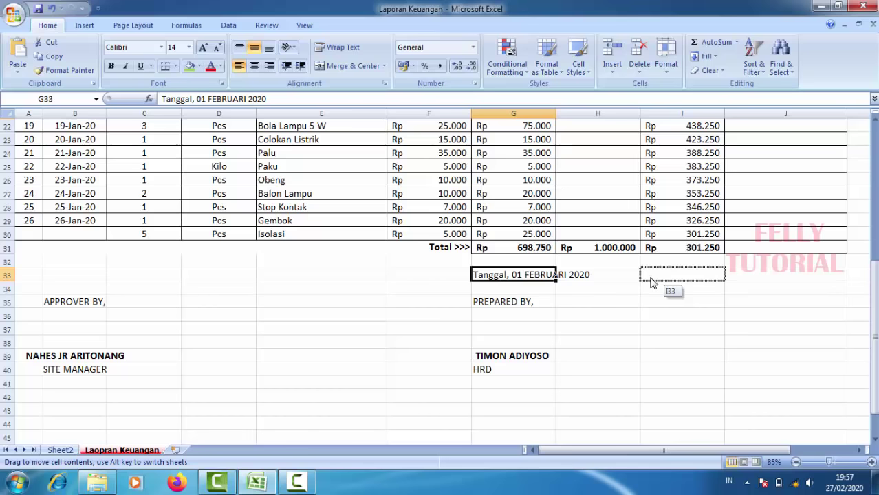
pyautogui.moveTo(652, 282); pyautogui.dragTo(651, 289)
pyautogui.click(490, 301)
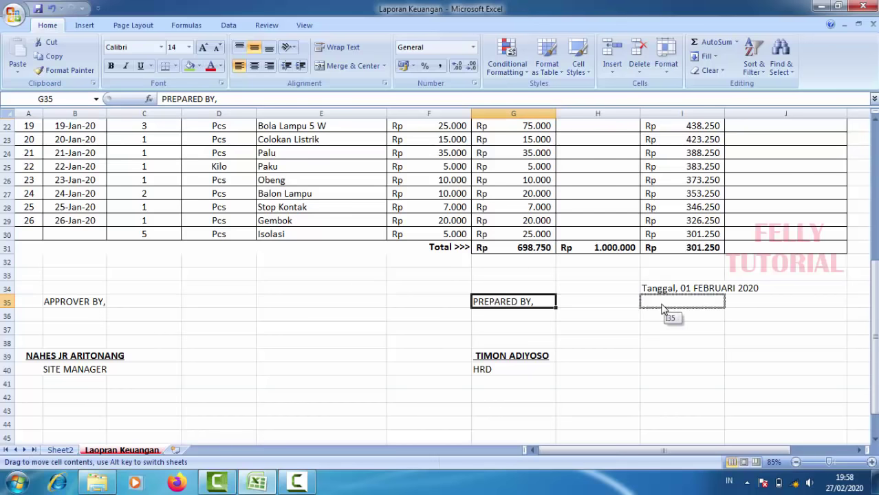
pyautogui.moveTo(489, 294); pyautogui.dragTo(658, 296)
pyautogui.click(514, 356)
pyautogui.moveTo(481, 357)
pyautogui.mouseDown()
pyautogui.moveTo(481, 369)
pyautogui.moveTo(657, 365)
pyautogui.mouseUp()
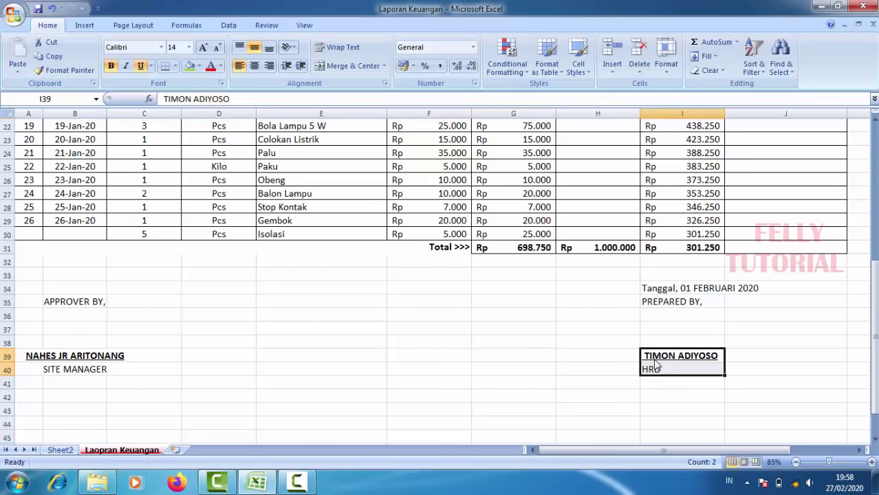
pyautogui.click(787, 341)
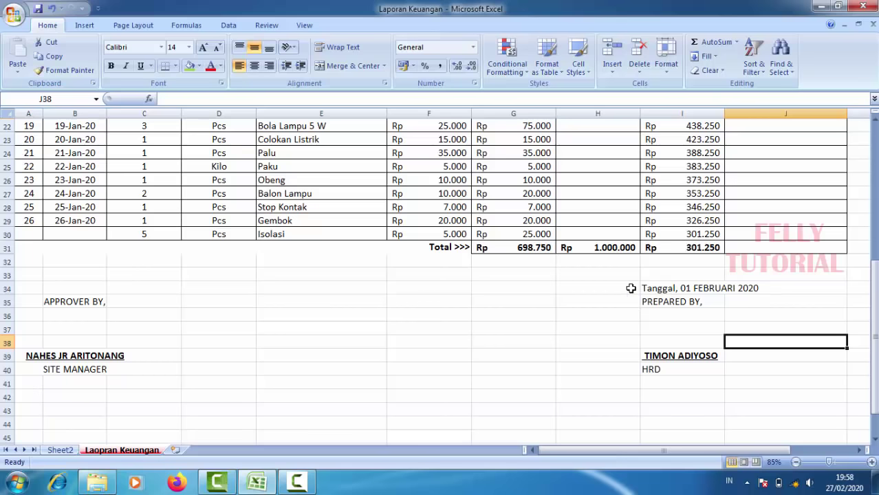
# Merge and centre the date, PREPARED BY, name and HRD rows across columns H and I.
pyautogui.moveTo(602, 286); pyautogui.dragTo(661, 288)
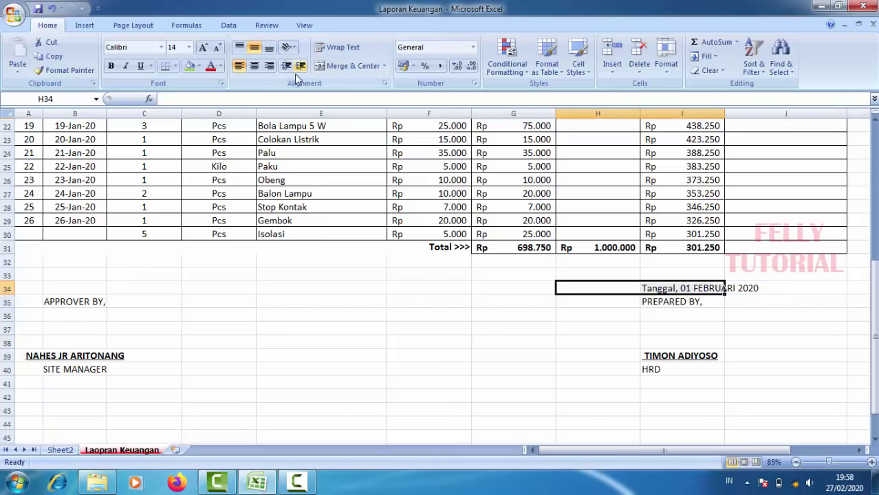
pyautogui.click(326, 66)
pyautogui.moveTo(599, 301); pyautogui.dragTo(677, 301)
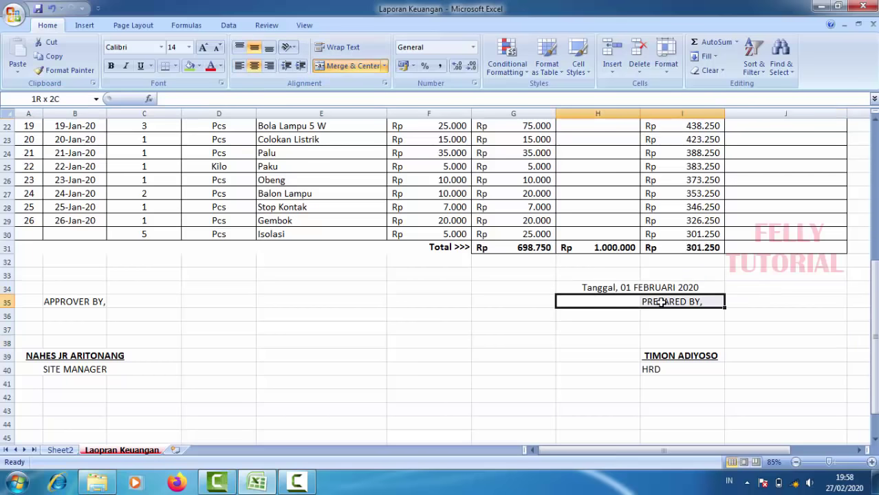
pyautogui.click(318, 71)
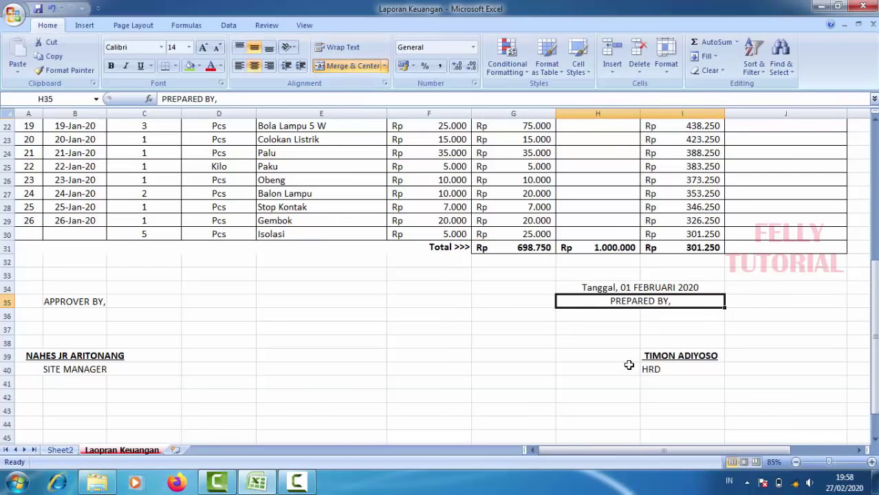
pyautogui.moveTo(607, 355)
pyautogui.mouseDown()
pyautogui.moveTo(666, 356)
pyautogui.moveTo(652, 370)
pyautogui.mouseUp()
pyautogui.click(348, 65)
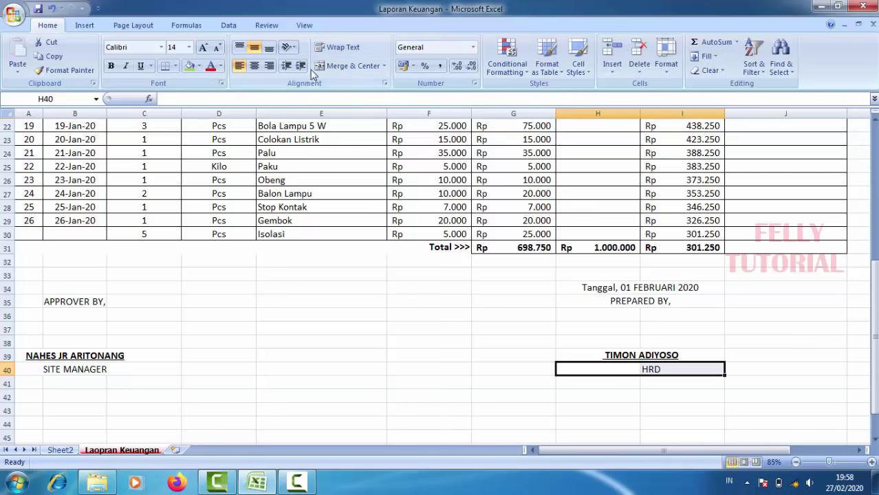
pyautogui.click(349, 65)
pyautogui.click(462, 366)
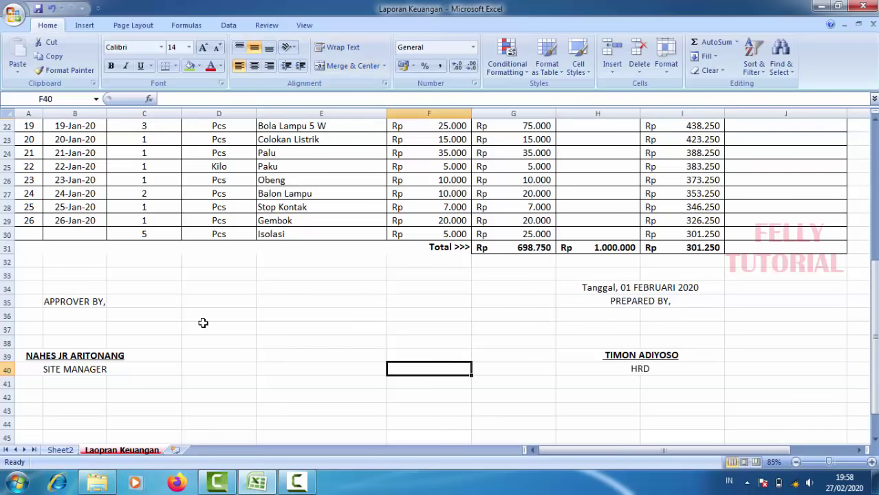
# Move the APPROVER BY signature block from B35:B40 to C35:C40.
pyautogui.click(80, 305)
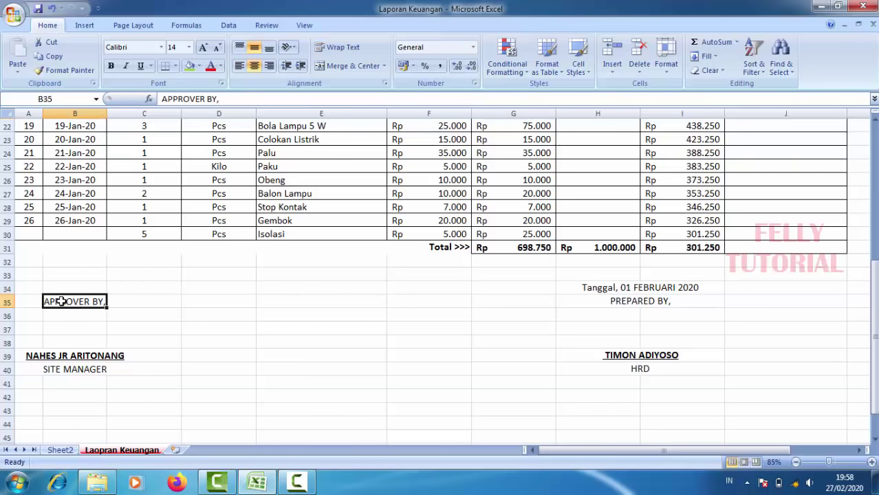
pyautogui.moveTo(68, 301); pyautogui.dragTo(75, 369)
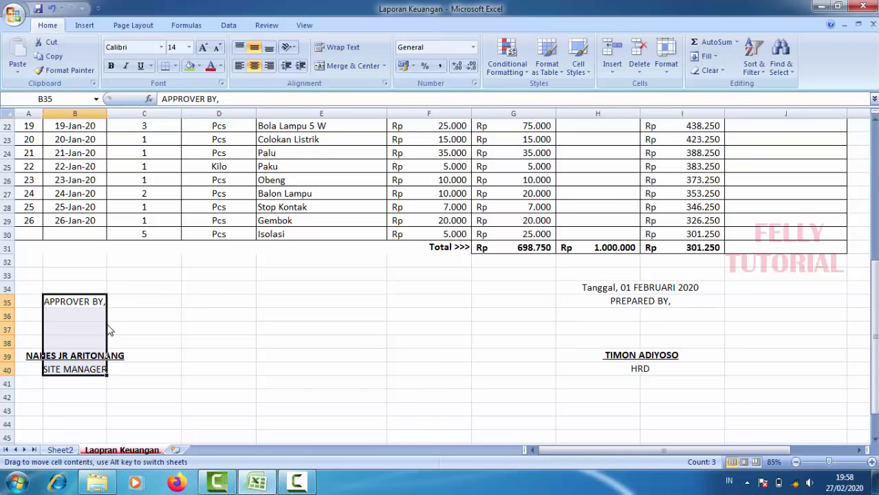
pyautogui.moveTo(107, 325); pyautogui.dragTo(139, 332)
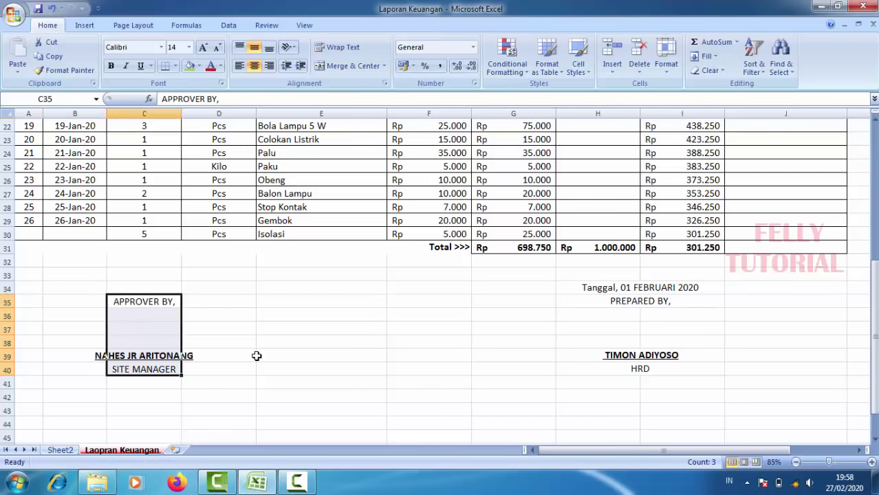
pyautogui.click(259, 356)
pyautogui.click(558, 358)
# Scroll through the finished report to review the totals and both signature blocks.
pyautogui.scroll(-1, 638, 361)
pyautogui.scroll(4, 630, 348)
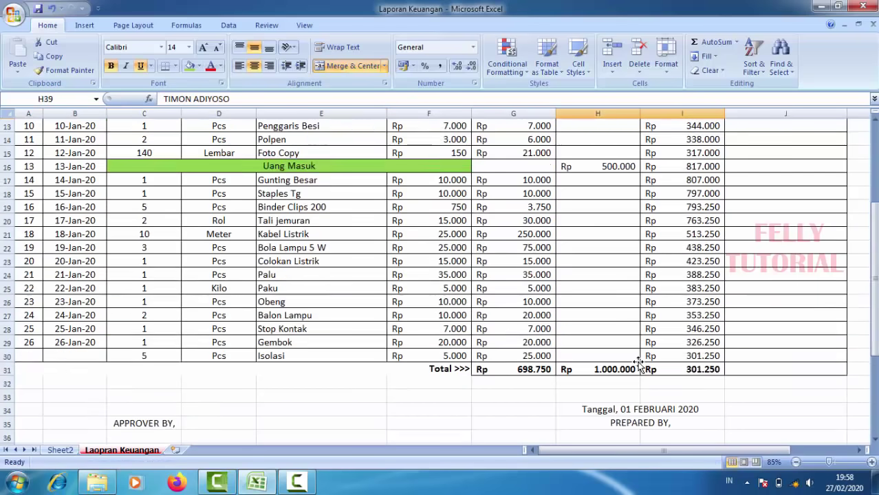
pyautogui.scroll(4, 624, 335)
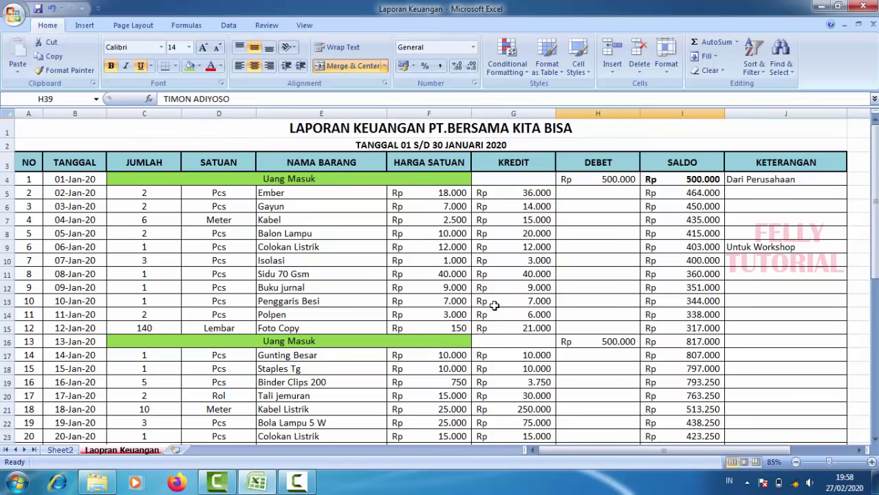
pyautogui.scroll(-4, 495, 306)
pyautogui.scroll(-2, 389, 389)
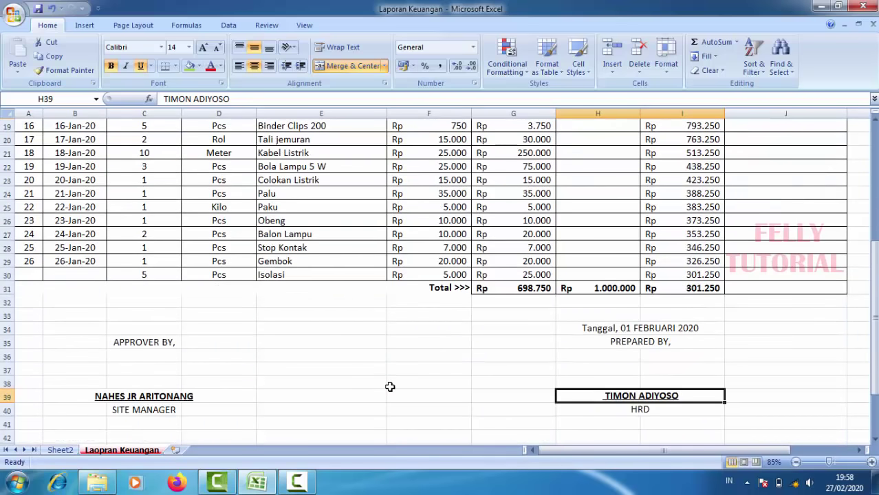
pyautogui.click(373, 342)
pyautogui.scroll(-1, 519, 360)
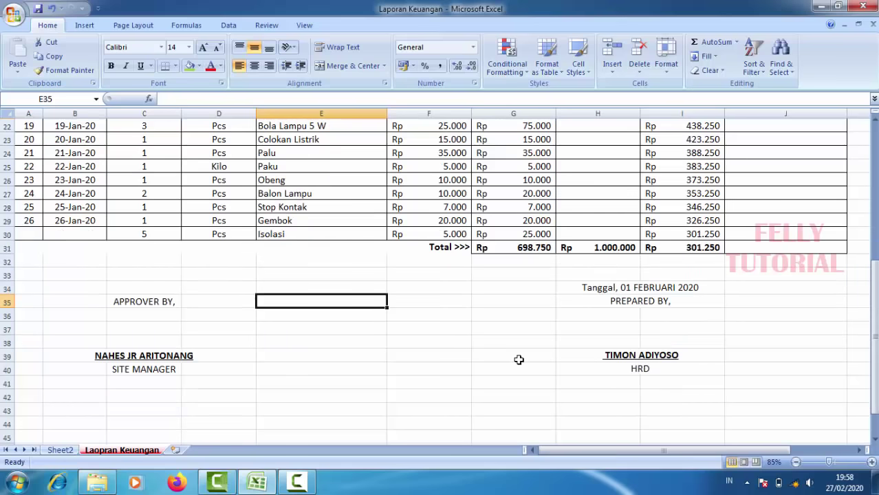
pyautogui.scroll(1, 491, 297)
pyautogui.scroll(6, 523, 199)
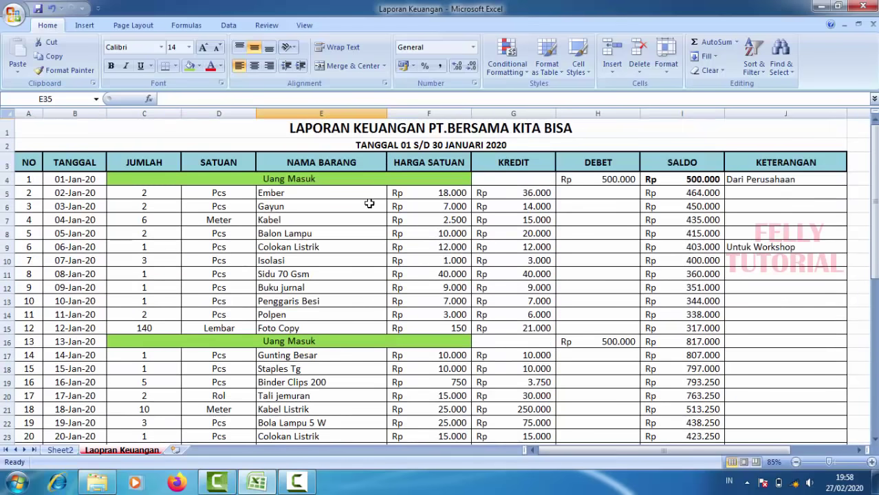
pyautogui.keyDown('ctrl'); pyautogui.scroll(-1, 369, 204); pyautogui.keyUp('ctrl')
pyautogui.keyDown('ctrl'); pyautogui.scroll(-1, 370, 204); pyautogui.keyUp('ctrl')
pyautogui.scroll(-1, 402, 216)
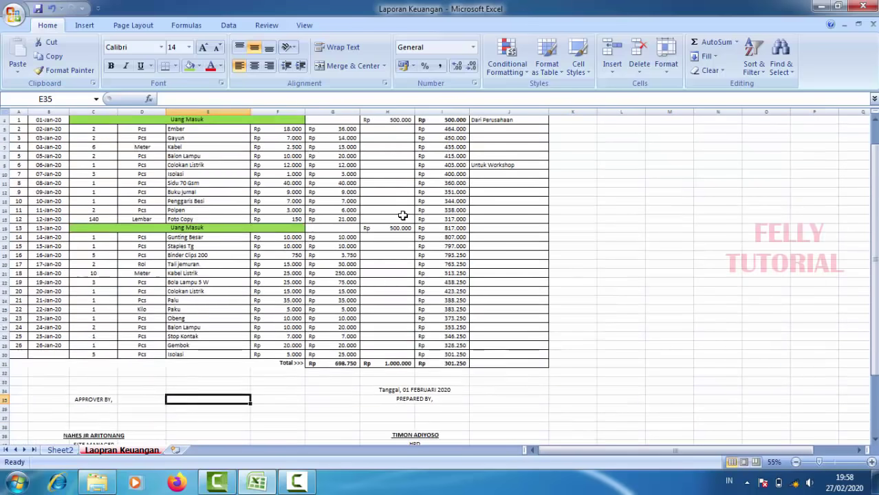
pyautogui.scroll(-3, 402, 215)
pyautogui.scroll(1, 403, 215)
pyautogui.scroll(-1, 403, 215)
pyautogui.scroll(4, 403, 215)
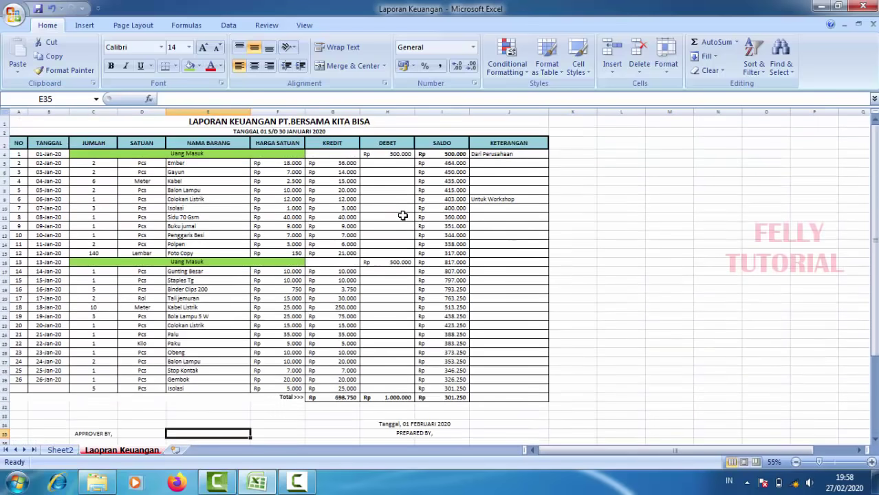
pyautogui.keyDown('ctrl'); pyautogui.scroll(1, 403, 215); pyautogui.keyUp('ctrl')
pyautogui.scroll(-1, 403, 215)
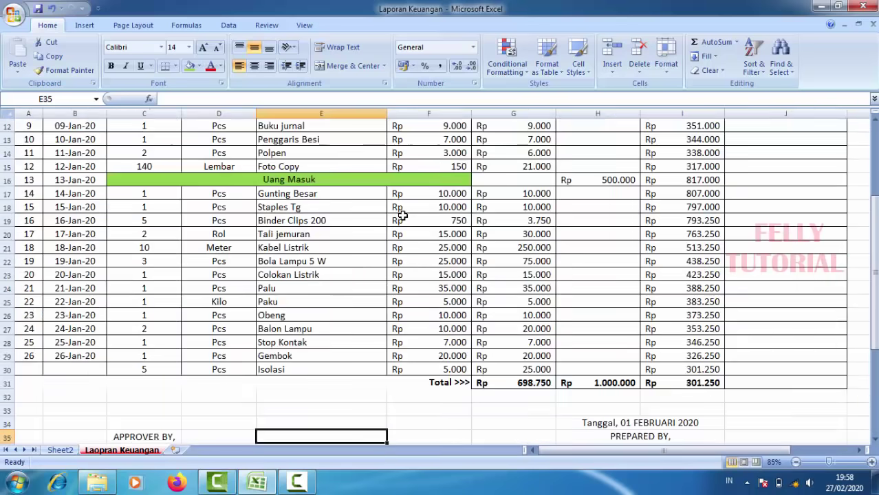
pyautogui.scroll(3, 402, 215)
pyautogui.keyDown('ctrl'); pyautogui.scroll(1, 403, 216); pyautogui.keyUp('ctrl')
pyautogui.scroll(1, 402, 215)
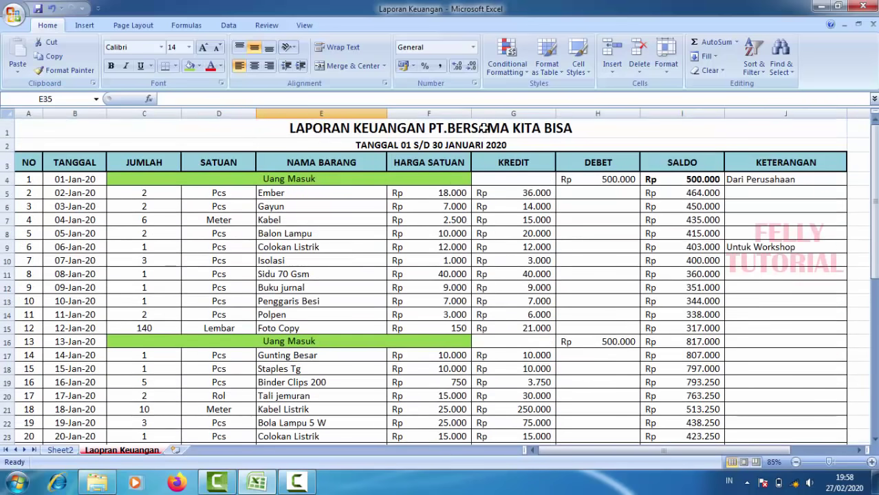
# Select A1:J41 and set it as the print area, from the title to the signature blocks.
pyautogui.moveTo(486, 128)
pyautogui.mouseDown()
pyautogui.moveTo(503, 467)
pyautogui.moveTo(524, 405)
pyautogui.mouseUp()
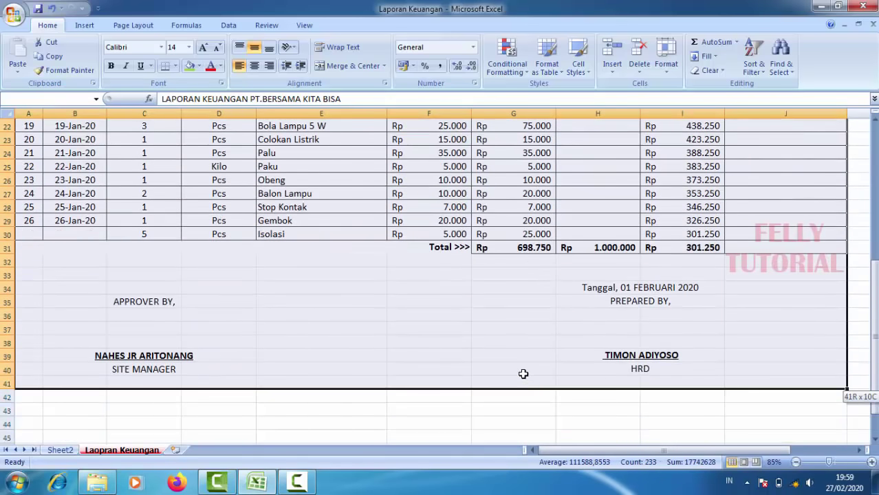
pyautogui.moveTo(525, 404); pyautogui.dragTo(524, 372)
pyautogui.scroll(7, 534, 334)
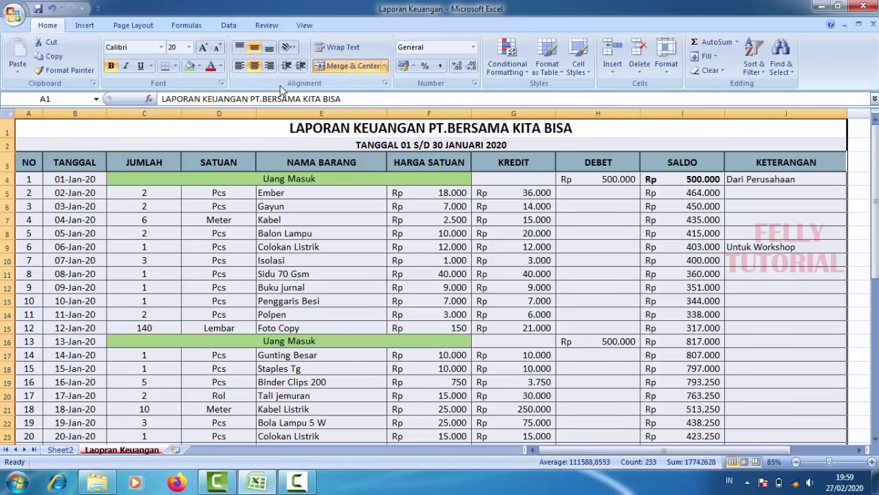
pyautogui.click(145, 29)
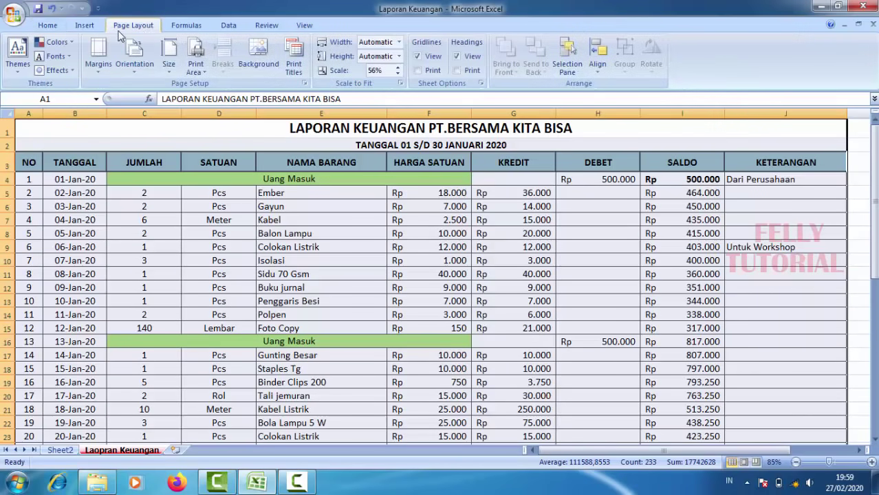
pyautogui.click(201, 76)
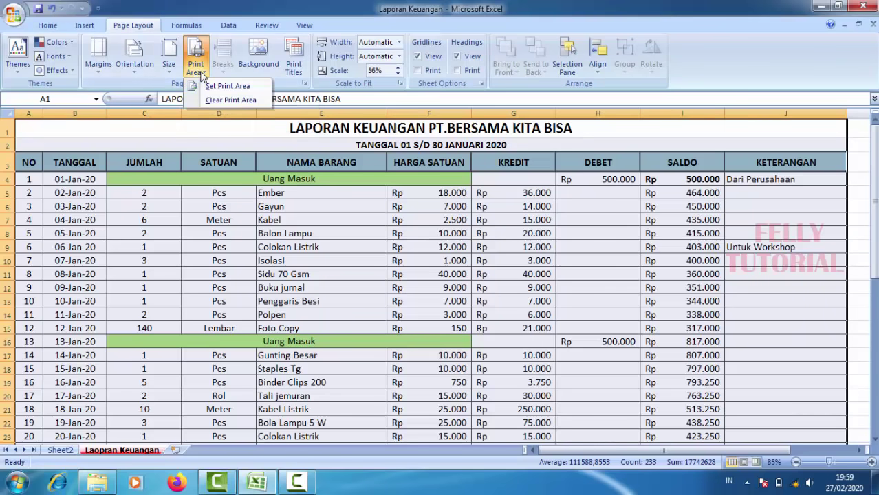
pyautogui.click(210, 87)
pyautogui.click(582, 219)
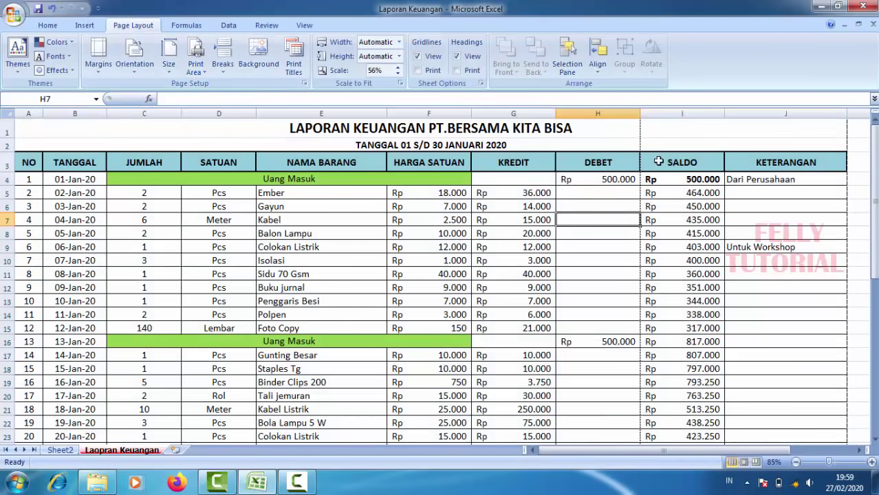
pyautogui.scroll(-6, 668, 241)
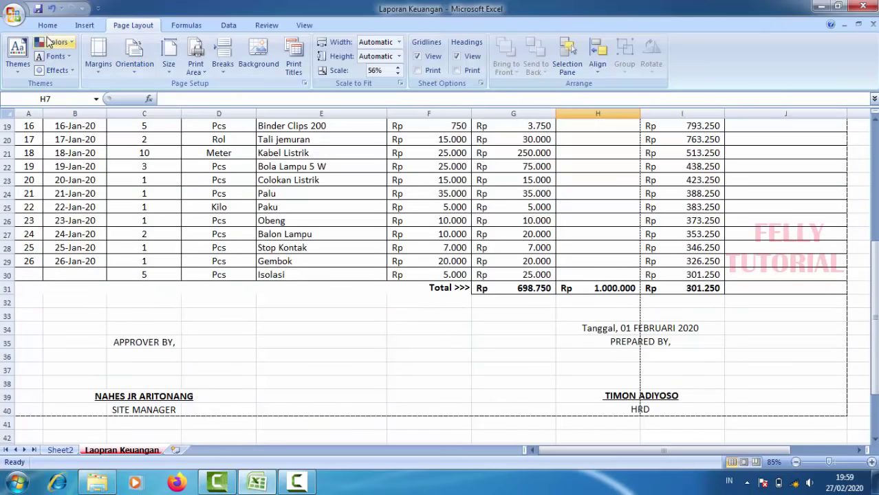
pyautogui.click(12, 15)
pyautogui.moveTo(39, 157)
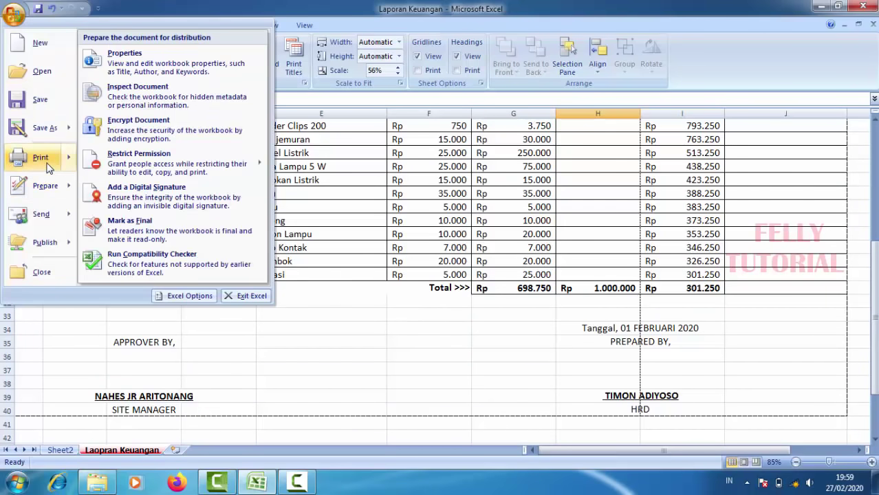
pyautogui.click(112, 136)
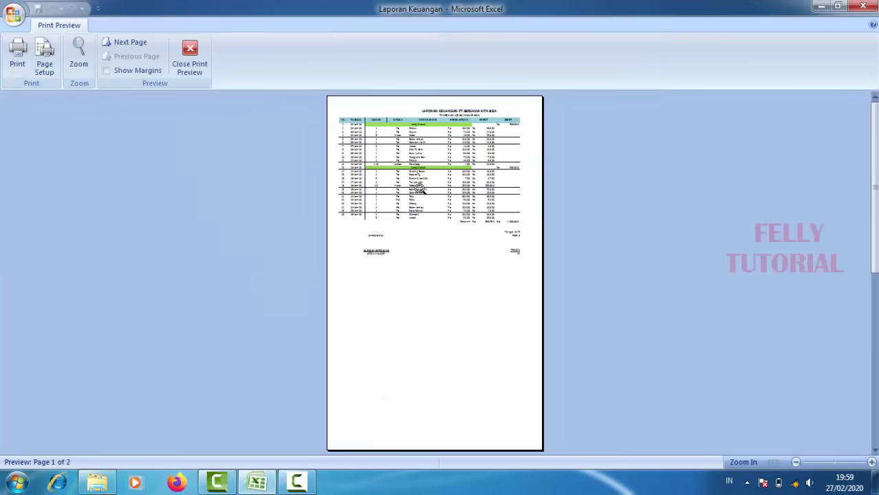
pyautogui.click(475, 212)
pyautogui.click(475, 212)
pyautogui.click(190, 58)
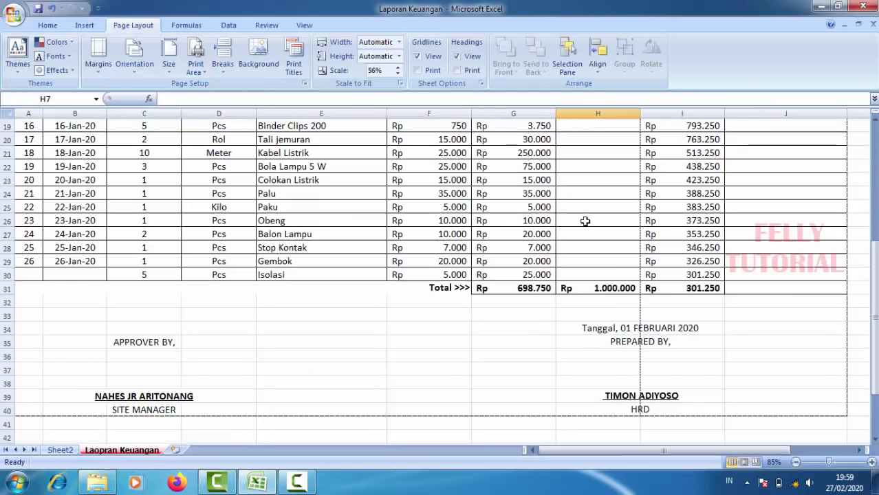
pyautogui.scroll(-3, 563, 227)
pyautogui.scroll(-1, 563, 227)
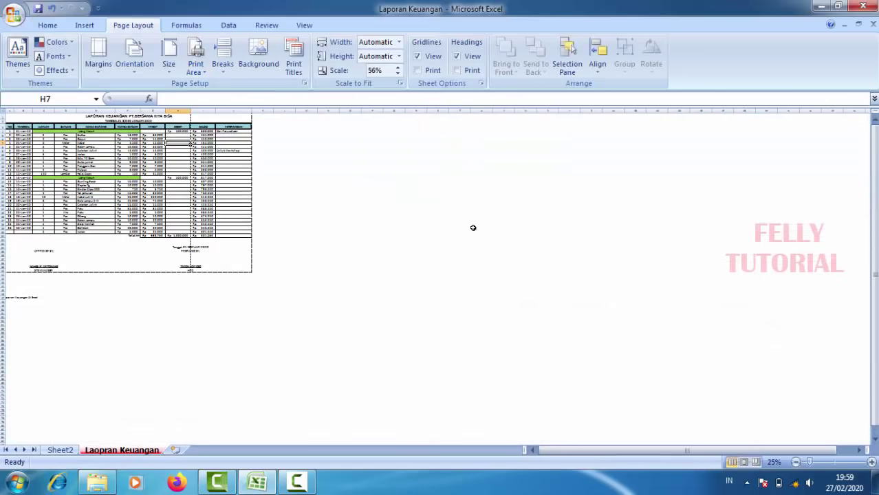
pyautogui.scroll(2, 92, 172)
pyautogui.scroll(2, 382, 219)
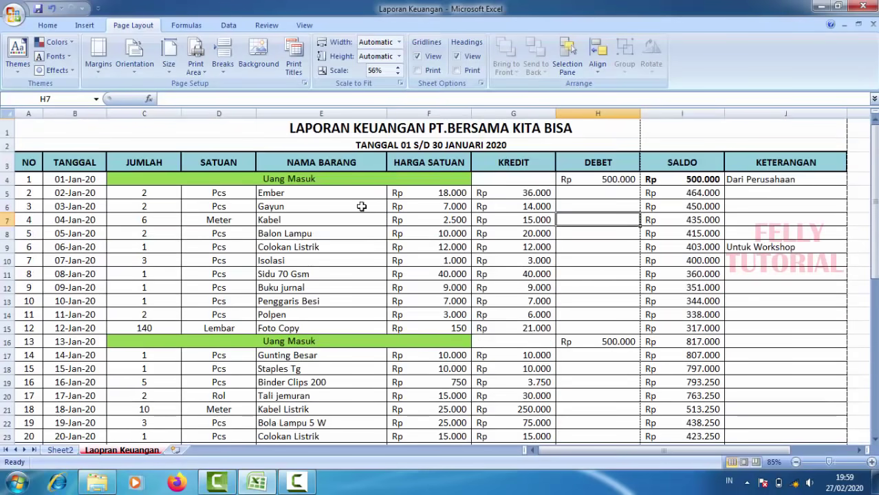
# Switch the Laporan Keuangan sheet's page orientation to landscape in Page Setup.
pyautogui.click(304, 84)
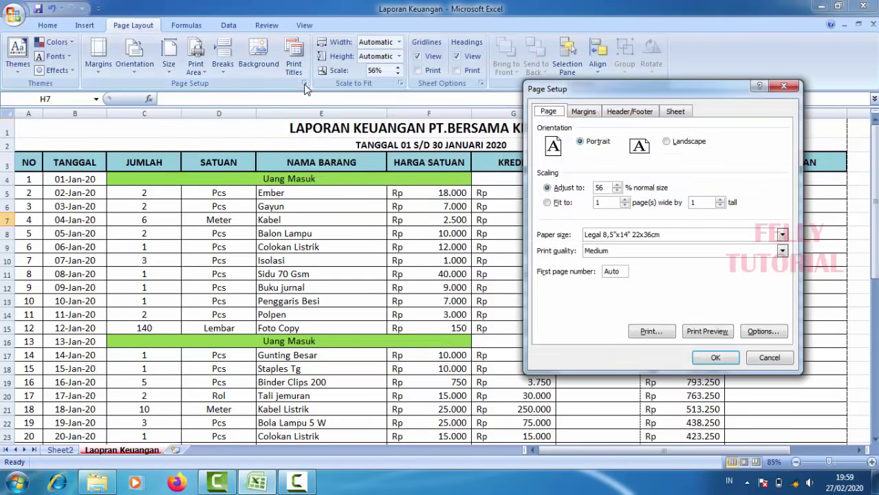
pyautogui.click(666, 142)
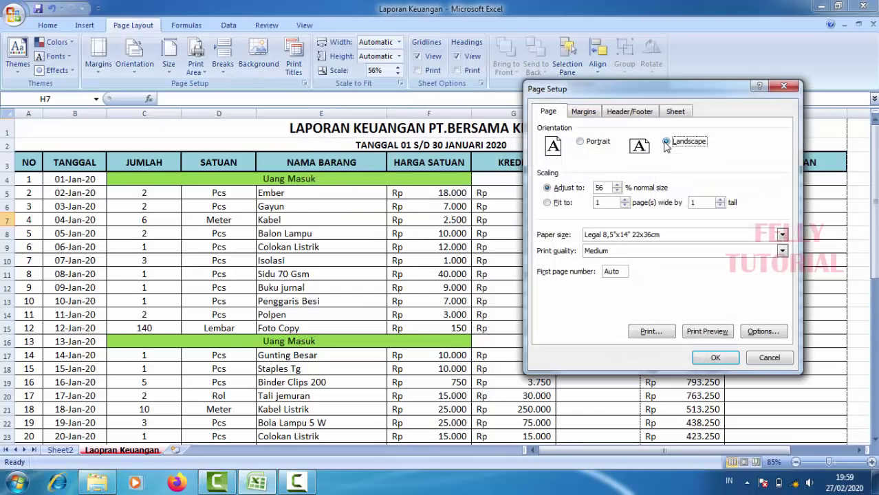
pyautogui.click(715, 357)
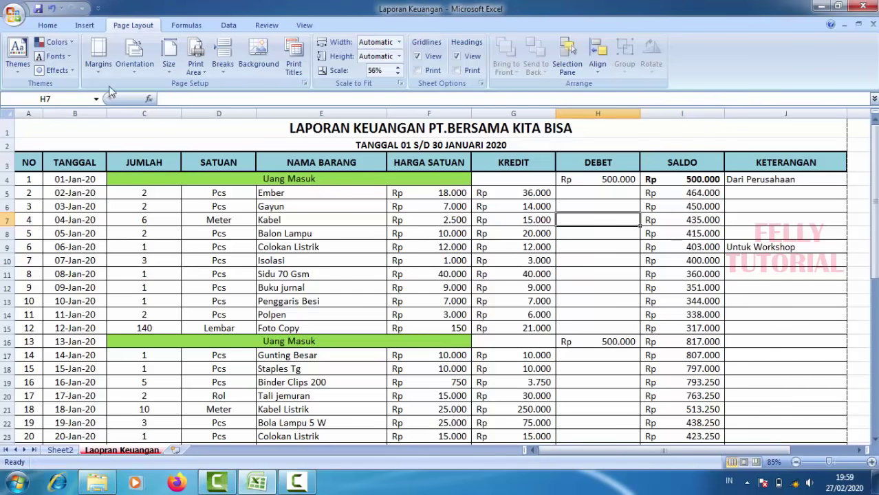
pyautogui.click(14, 14)
pyautogui.moveTo(41, 158)
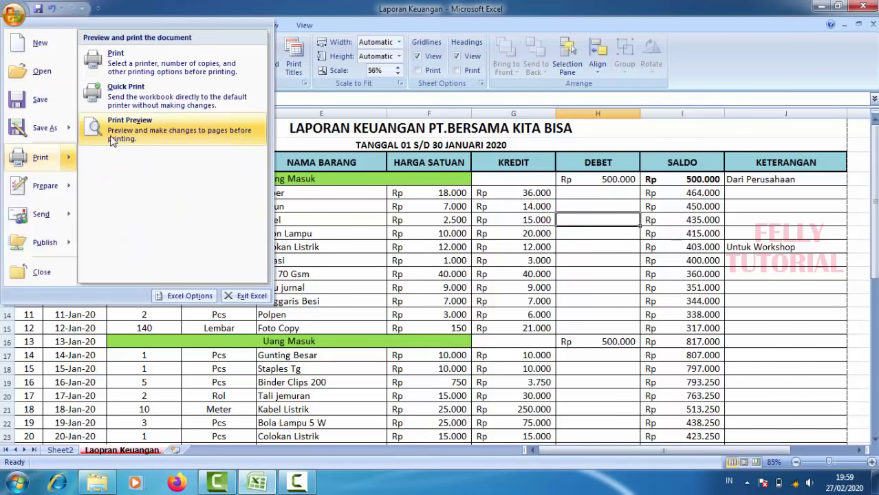
# Print-preview the report and raise its print scaling from 56%, checking the result zoomed in.
pyautogui.click(207, 131)
pyautogui.click(522, 200)
pyautogui.click(540, 204)
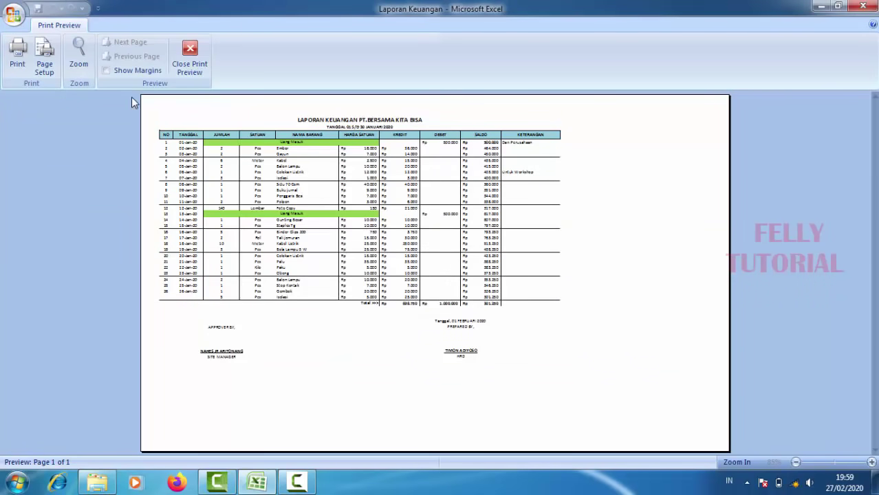
pyautogui.click(44, 58)
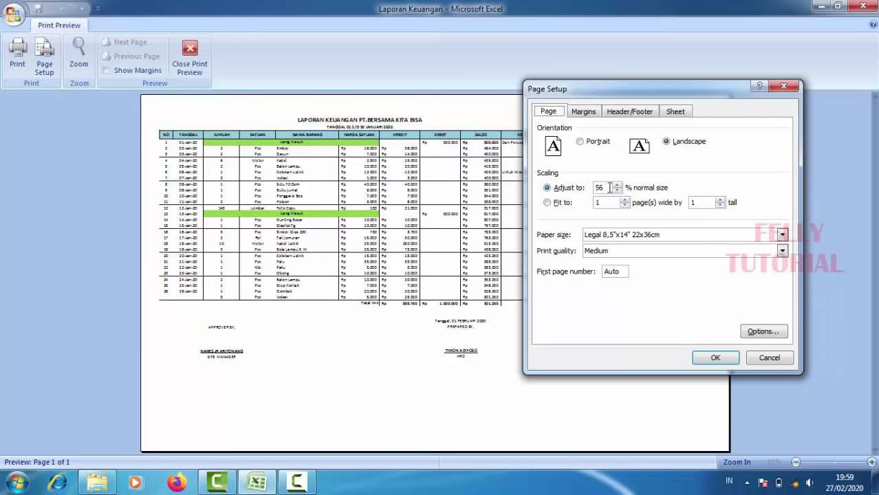
pyautogui.click(618, 190)
pyautogui.click(716, 359)
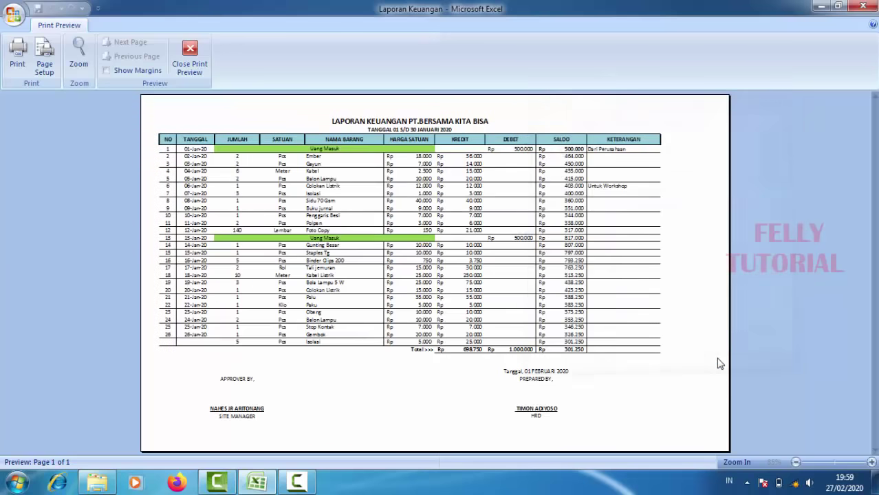
pyautogui.click(624, 251)
pyautogui.click(624, 250)
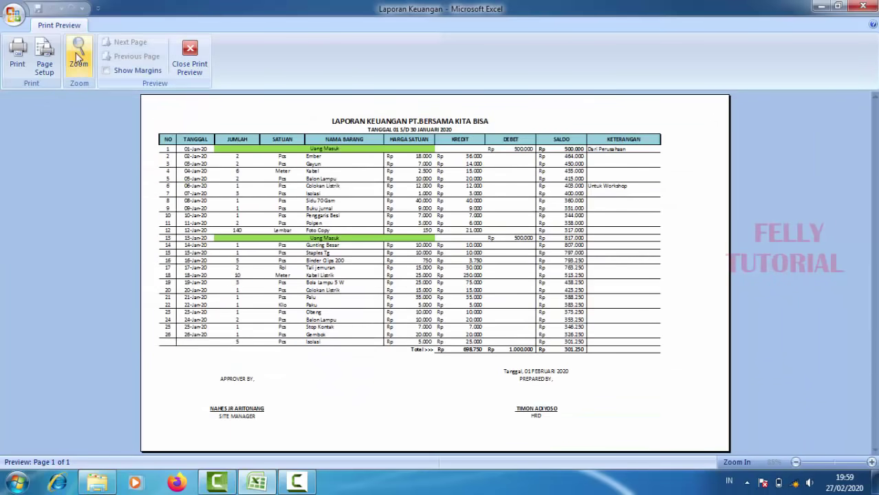
# Increase the print scaling further to 75%, inspect the zoomed table, then close print preview.
pyautogui.click(44, 59)
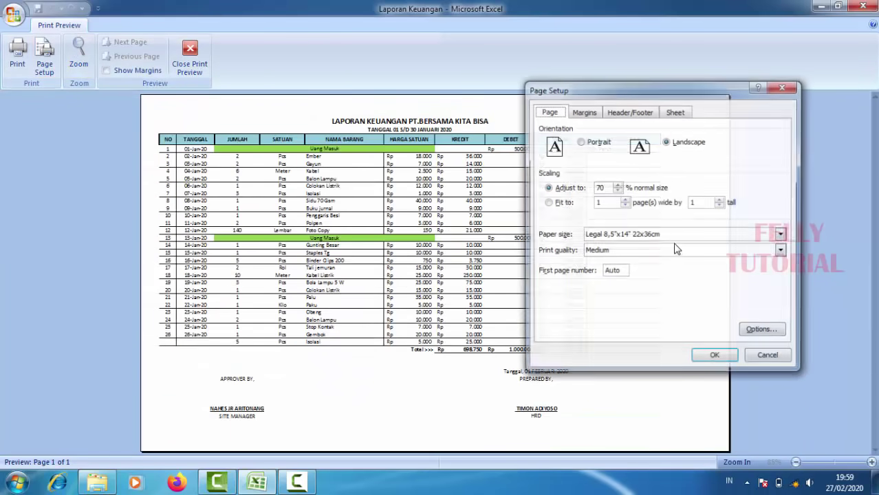
pyautogui.click(616, 186)
pyautogui.click(716, 358)
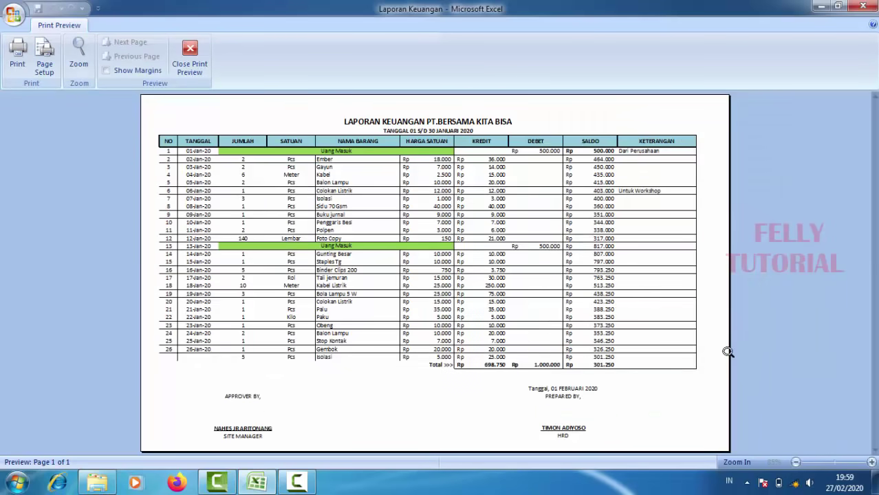
pyautogui.click(426, 287)
pyautogui.scroll(5, 449, 285)
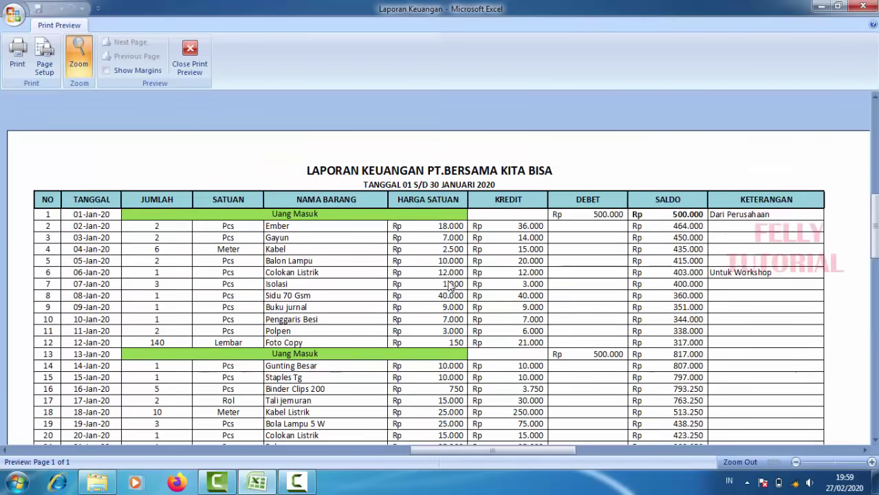
pyautogui.scroll(-5, 386, 192)
pyautogui.scroll(-5, 391, 195)
pyautogui.scroll(-5, 391, 195)
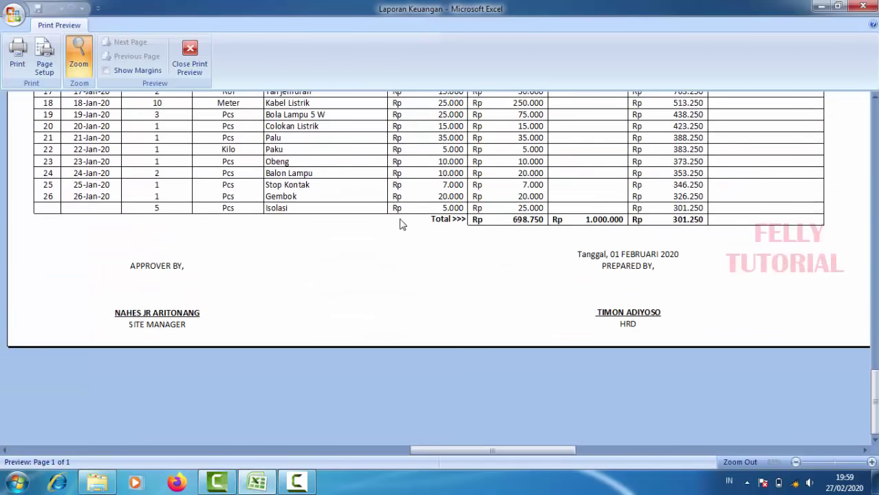
pyautogui.scroll(1, 648, 284)
pyautogui.click(561, 287)
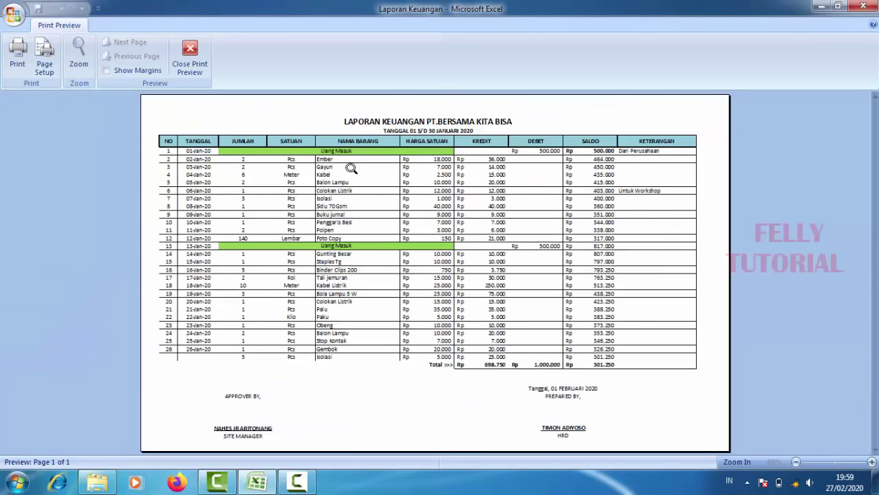
pyautogui.click(190, 54)
# Switch the report sheet to Page Break Preview and dismiss the welcome message.
pyautogui.keyDown('ctrl'); pyautogui.scroll(-1, 489, 248); pyautogui.keyUp('ctrl')
pyautogui.scroll(-4, 499, 227)
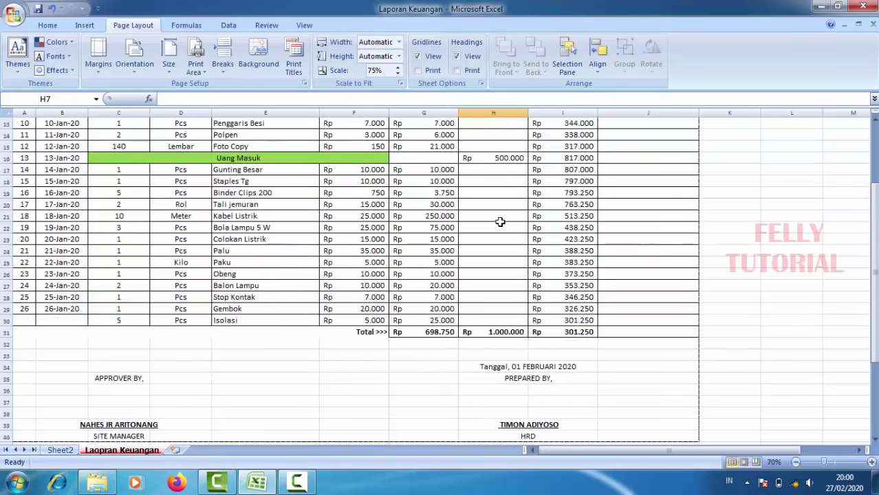
pyautogui.scroll(-2, 500, 222)
pyautogui.scroll(2, 500, 221)
pyautogui.scroll(4, 501, 221)
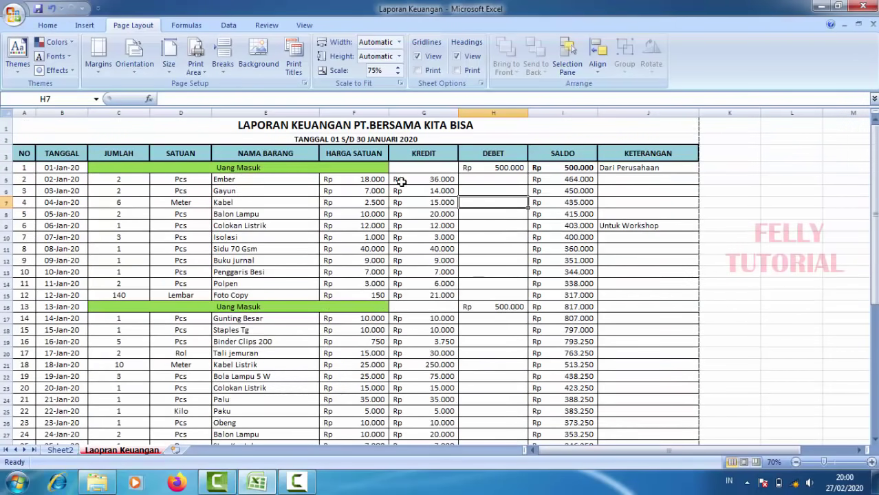
pyautogui.scroll(-3, 390, 262)
pyautogui.scroll(-3, 390, 263)
pyautogui.scroll(6, 341, 256)
pyautogui.click(287, 200)
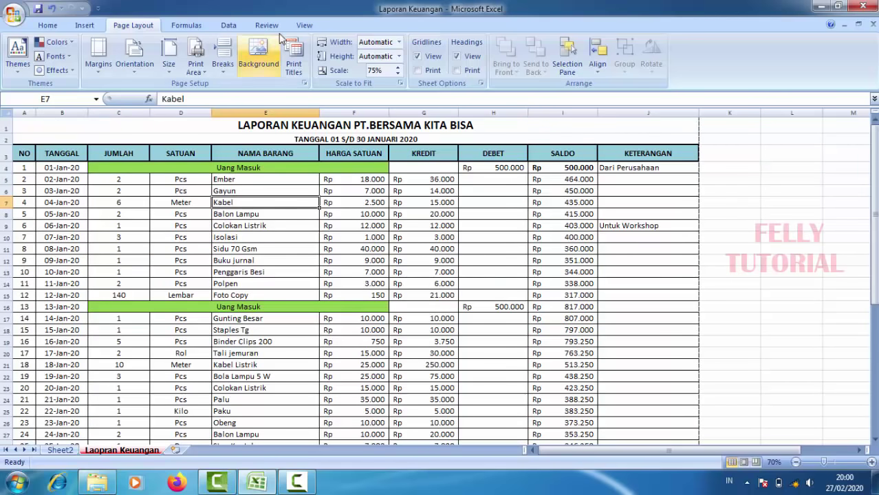
pyautogui.click(304, 26)
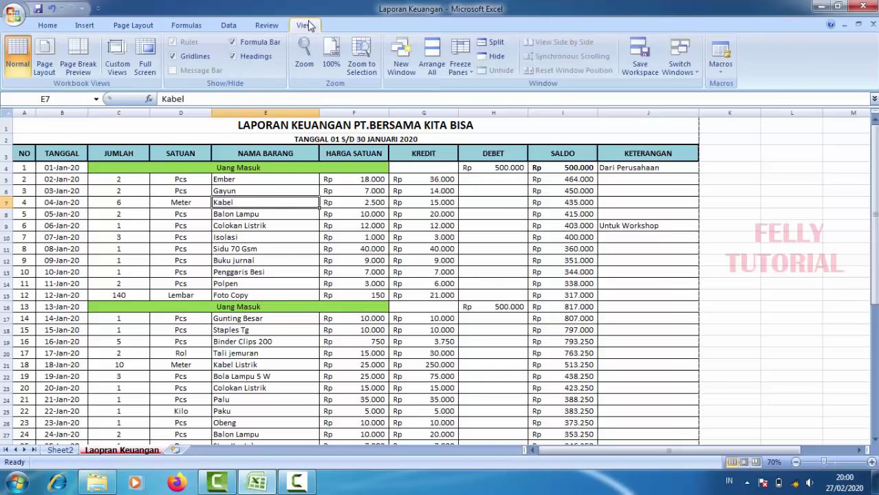
pyautogui.click(80, 53)
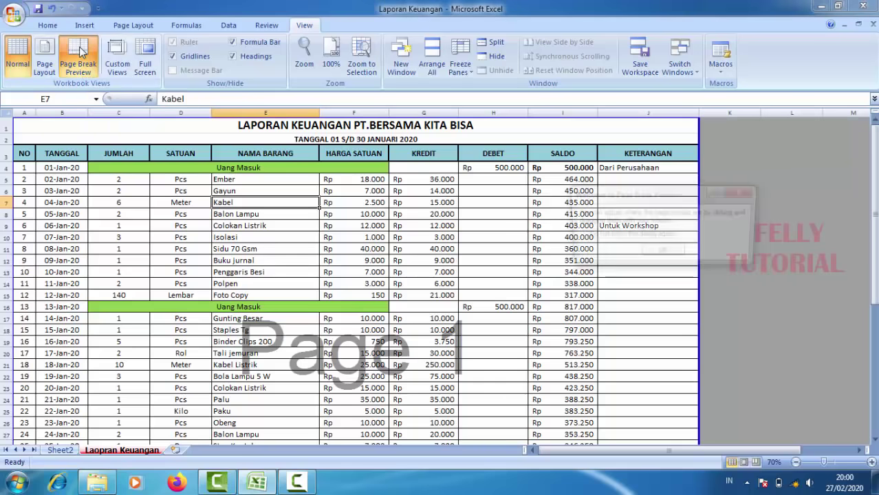
pyautogui.click(662, 252)
# Hide the sheet gridlines in the page break view.
pyautogui.scroll(-3, 386, 354)
pyautogui.scroll(-3, 520, 314)
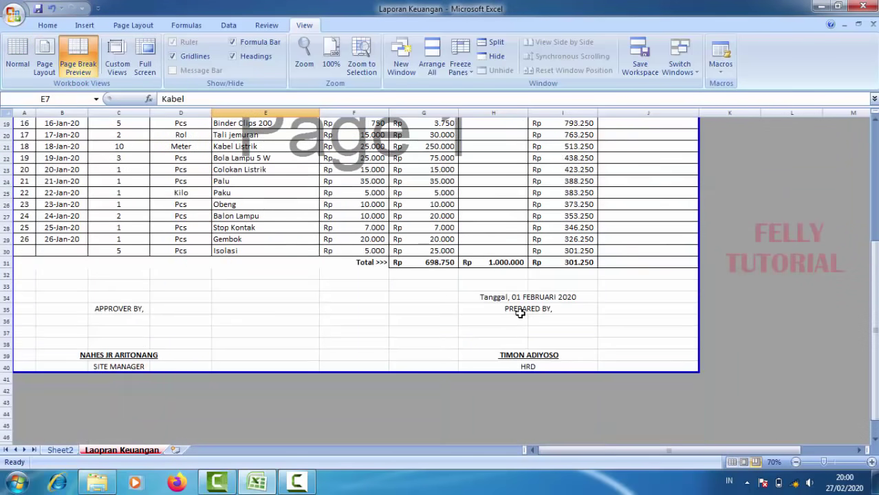
pyautogui.click(779, 274)
pyautogui.scroll(-2, 212, 369)
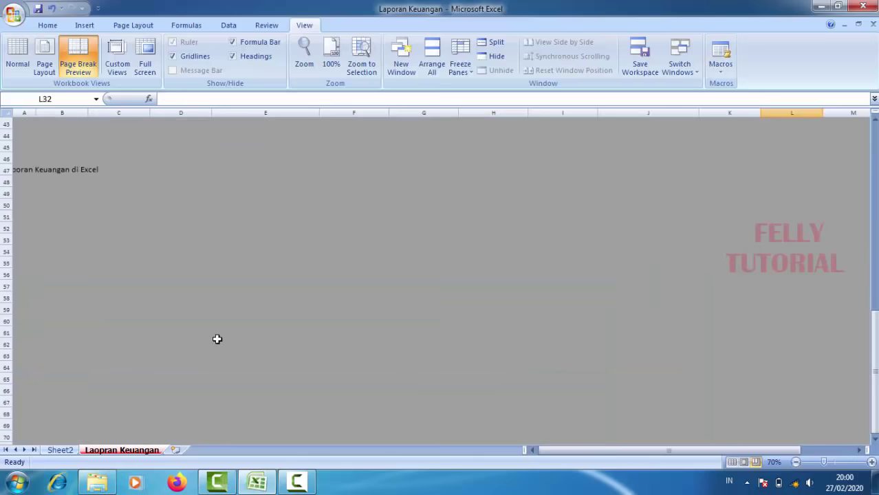
pyautogui.scroll(6, 540, 200)
pyautogui.scroll(2, 540, 199)
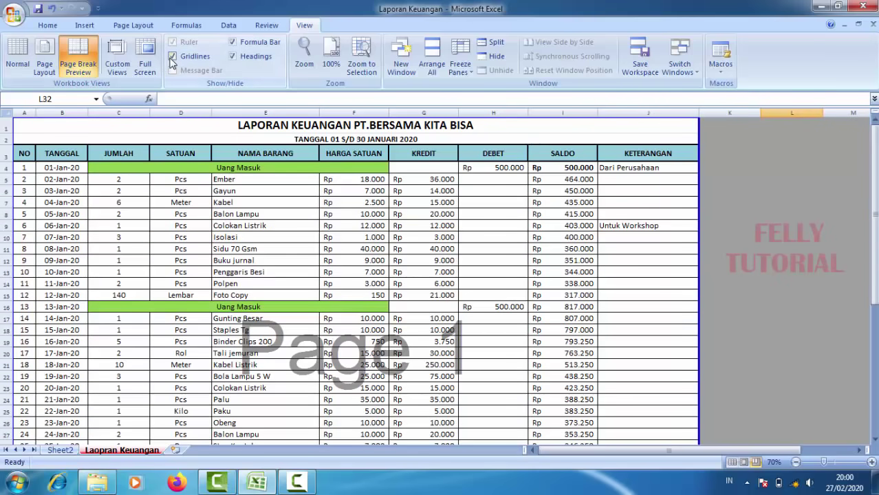
pyautogui.click(172, 56)
# Check cells G8, C16 and G27 to confirm the table, totals and signature fit on Page 1.
pyautogui.scroll(-6, 571, 234)
pyautogui.click(316, 310)
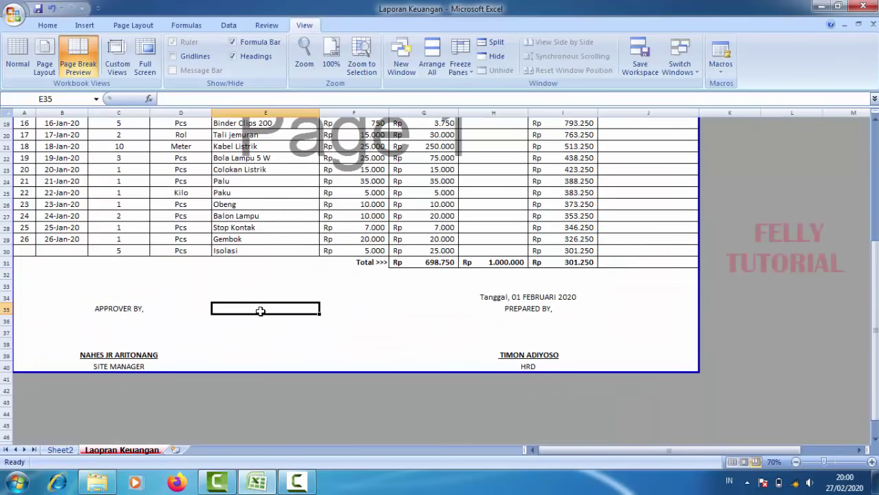
pyautogui.scroll(6, 657, 296)
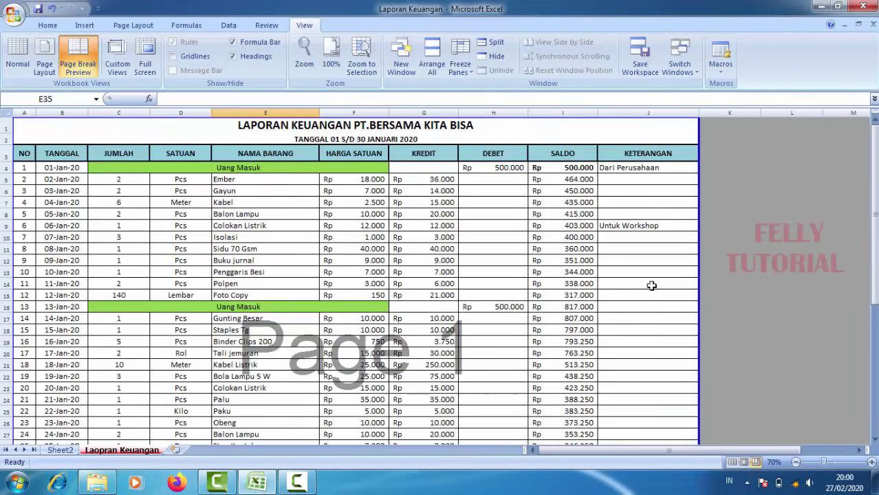
pyautogui.click(411, 216)
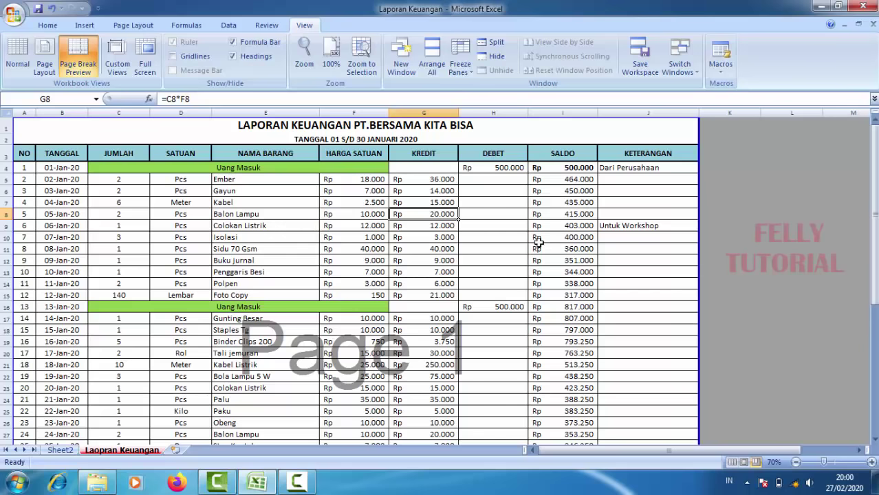
pyautogui.scroll(-3, 559, 250)
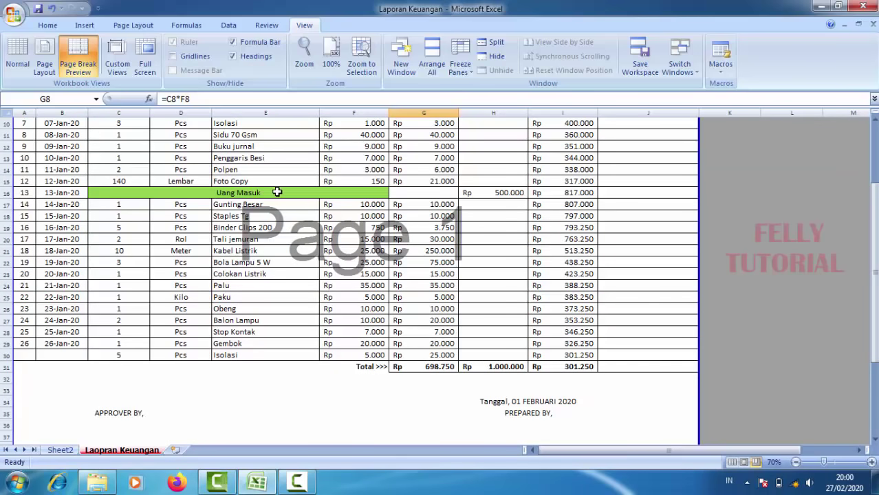
pyautogui.click(277, 192)
pyautogui.scroll(2, 489, 205)
pyautogui.scroll(-3, 486, 298)
pyautogui.click(408, 281)
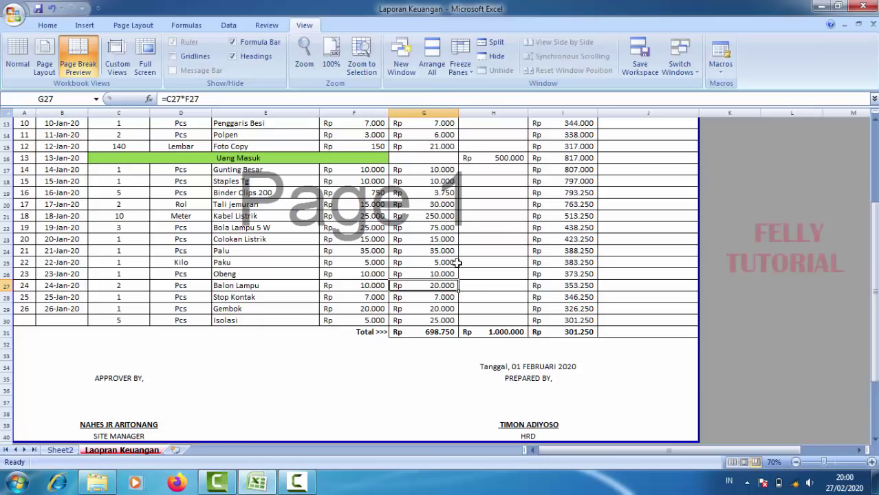
pyautogui.click(332, 366)
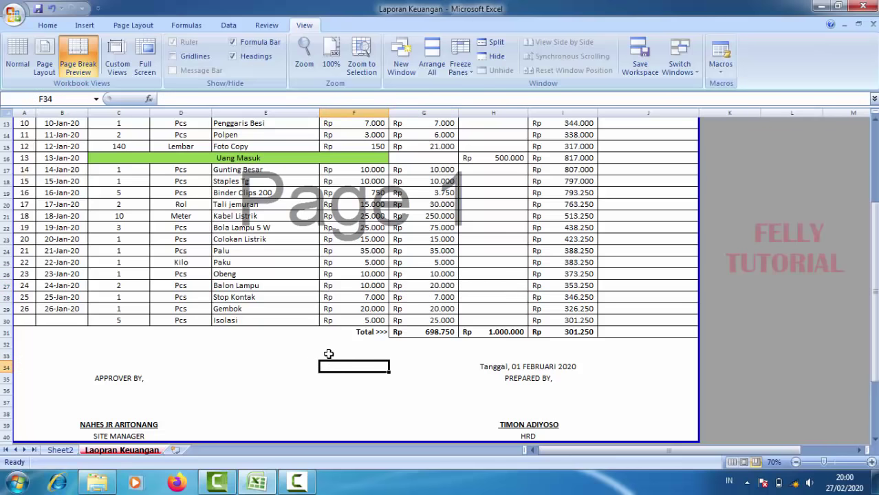